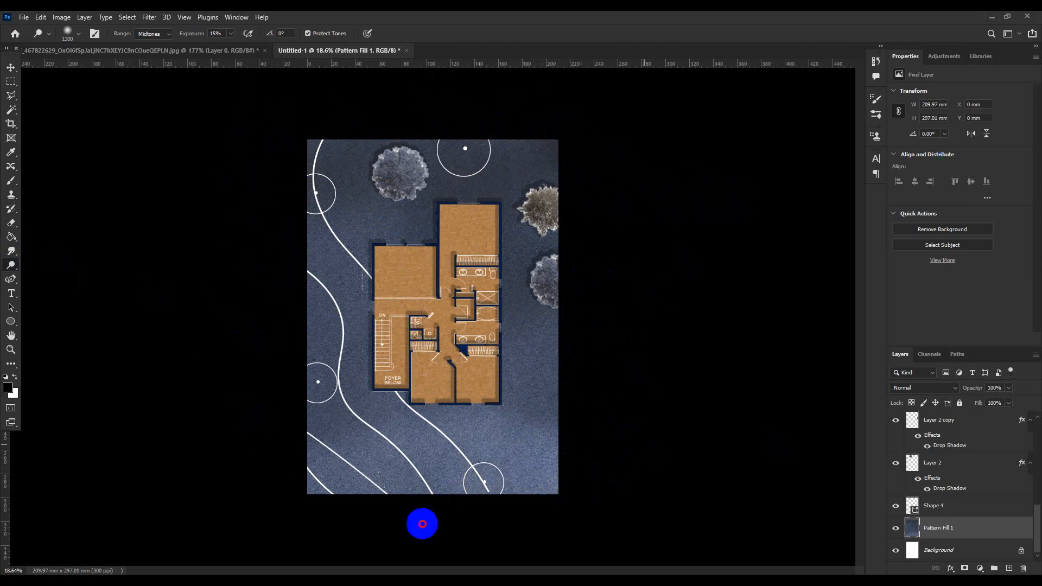
- Switch to the Burn tool and rasterize the Pattern Fill 2 wood floor layer
left_click(11, 264)
left_click(75, 272)
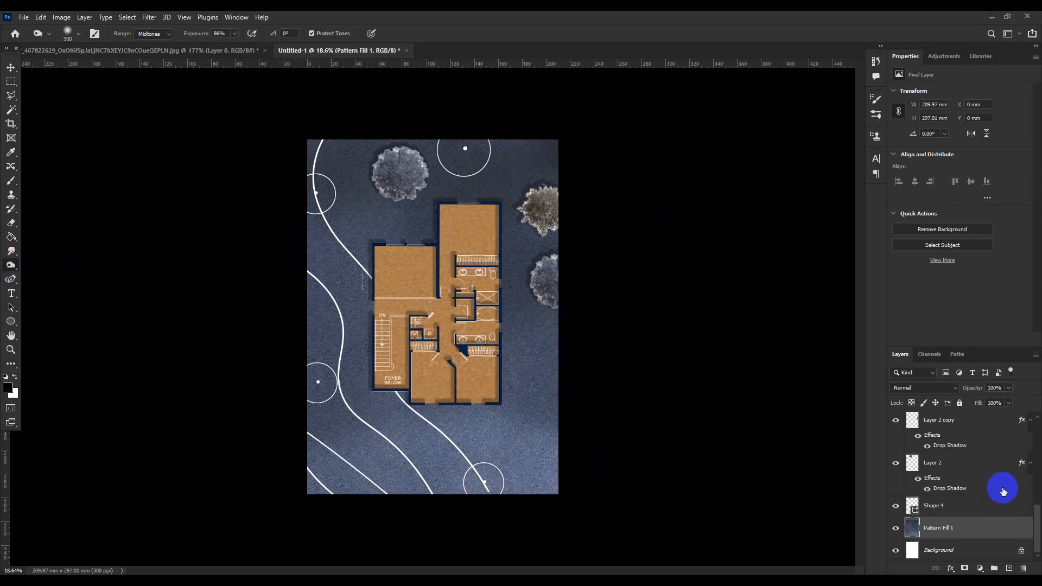
scroll(1004, 483, "up", 3)
left_click(936, 437)
right_click(939, 442)
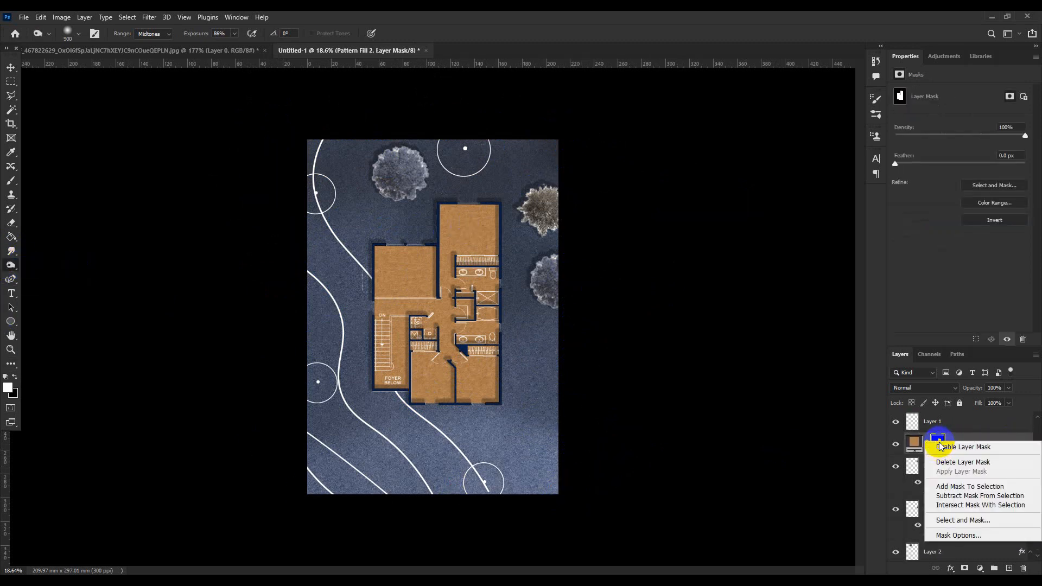
right_click(976, 440)
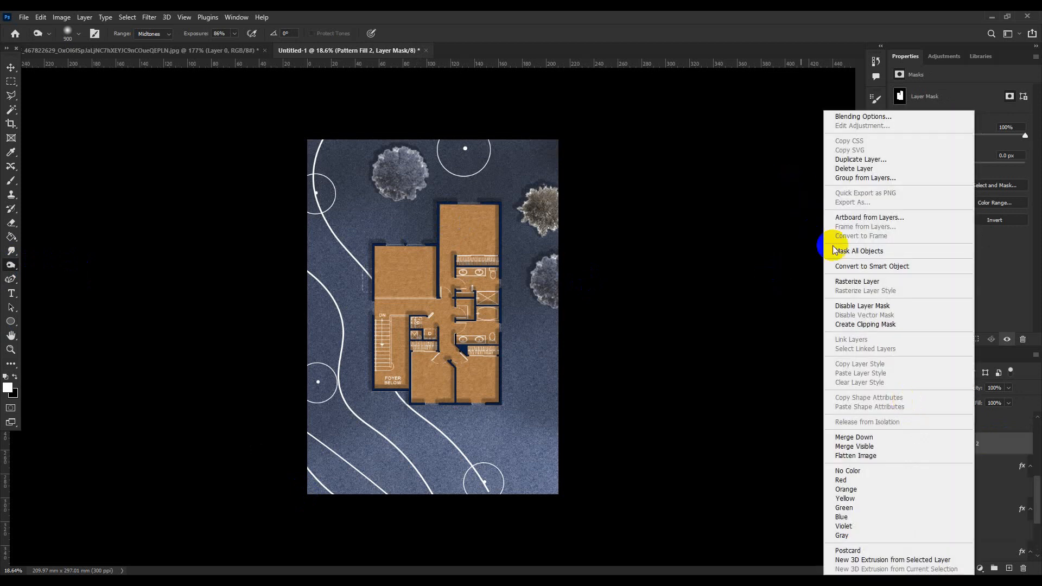
left_click(857, 281)
- Darken the wood floor of the upper rooms with burn strokes, reducing the exposure to 53%
mouse_move(431, 248)
left_mouse_down()
mouse_move(367, 274)
mouse_move(396, 261)
mouse_move(393, 281)
mouse_move(469, 279)
mouse_move(490, 329)
mouse_move(466, 281)
mouse_move(476, 357)
mouse_move(508, 389)
mouse_move(376, 353)
mouse_move(392, 238)
mouse_move(481, 203)
mouse_move(421, 235)
mouse_move(462, 219)
mouse_move(436, 226)
mouse_move(540, 234)
mouse_move(455, 220)
mouse_move(457, 207)
mouse_move(490, 214)
mouse_move(466, 212)
left_mouse_up()
key("ctrl+plus")
left_click(234, 34)
left_click_drag(223, 44, 205, 44)
mouse_move(443, 184)
left_mouse_down()
mouse_move(498, 164)
mouse_move(499, 196)
left_mouse_up()
- Set the burn exposure to 15% and shade the wood floor across the rooms, staircase and foyer
left_click(235, 33)
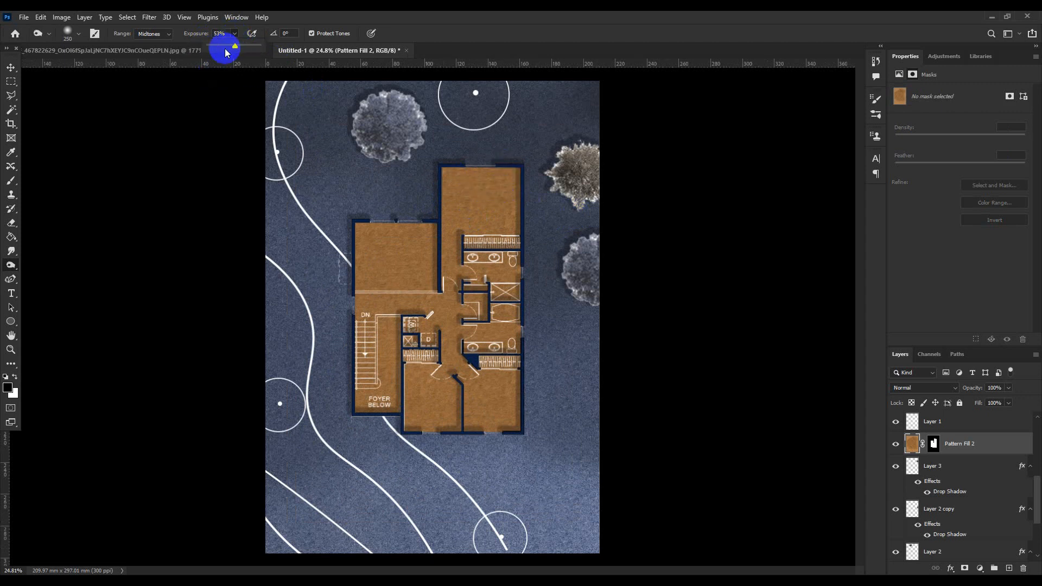
left_click_drag(216, 47, 217, 47)
mouse_move(497, 160)
left_mouse_down()
mouse_move(513, 183)
mouse_move(507, 287)
mouse_move(524, 360)
mouse_move(449, 172)
mouse_move(431, 230)
mouse_move(333, 223)
left_mouse_up()
mouse_move(358, 273)
left_mouse_down()
mouse_move(359, 396)
mouse_move(393, 406)
mouse_move(407, 380)
mouse_move(401, 390)
mouse_move(450, 434)
mouse_move(483, 435)
mouse_move(520, 419)
mouse_move(512, 313)
mouse_move(482, 410)
mouse_move(404, 430)
left_mouse_up()
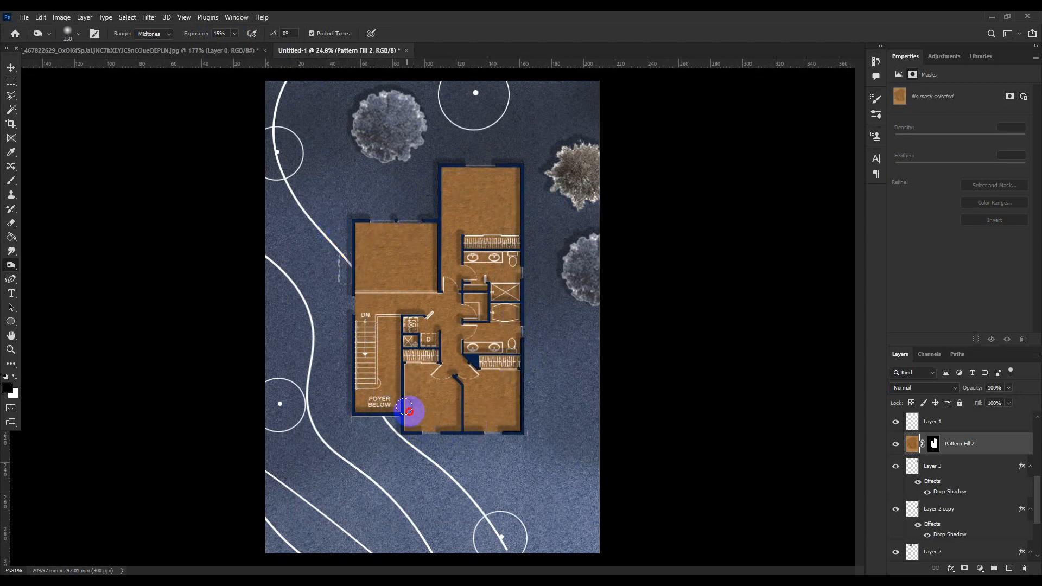
mouse_move(516, 198)
left_mouse_down()
mouse_move(421, 170)
mouse_move(368, 228)
mouse_move(364, 375)
left_mouse_up()
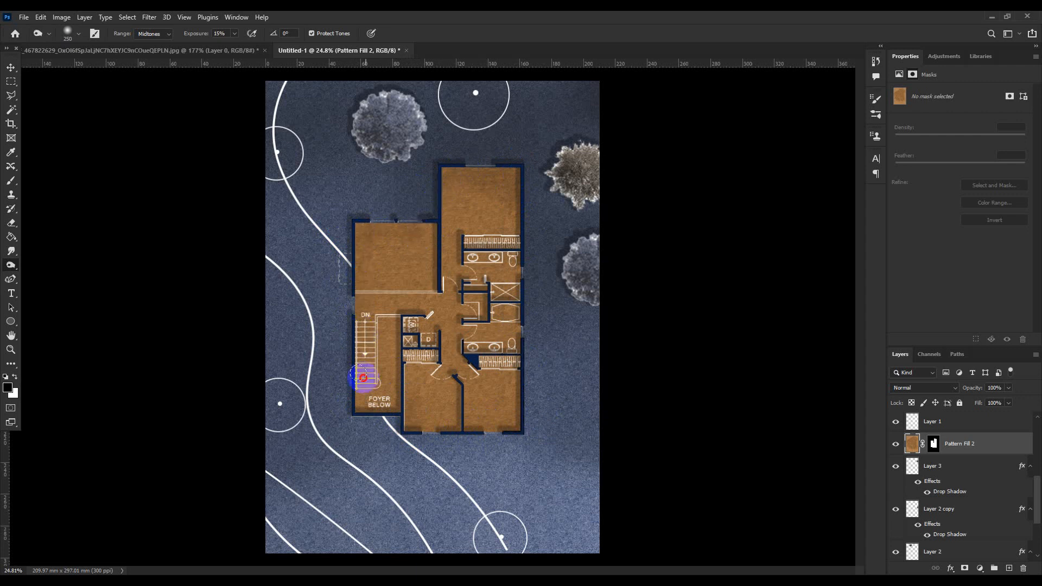
scroll(419, 355, "down", 4)
scroll(457, 398, "up", 3)
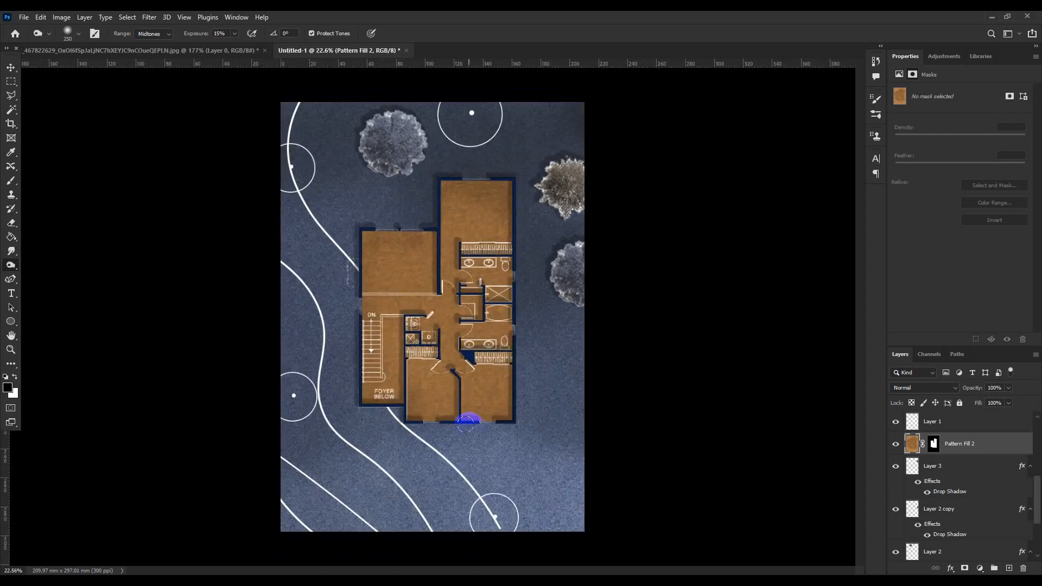
mouse_move(485, 439)
left_mouse_down()
mouse_move(524, 291)
mouse_move(431, 202)
mouse_move(454, 284)
left_mouse_up()
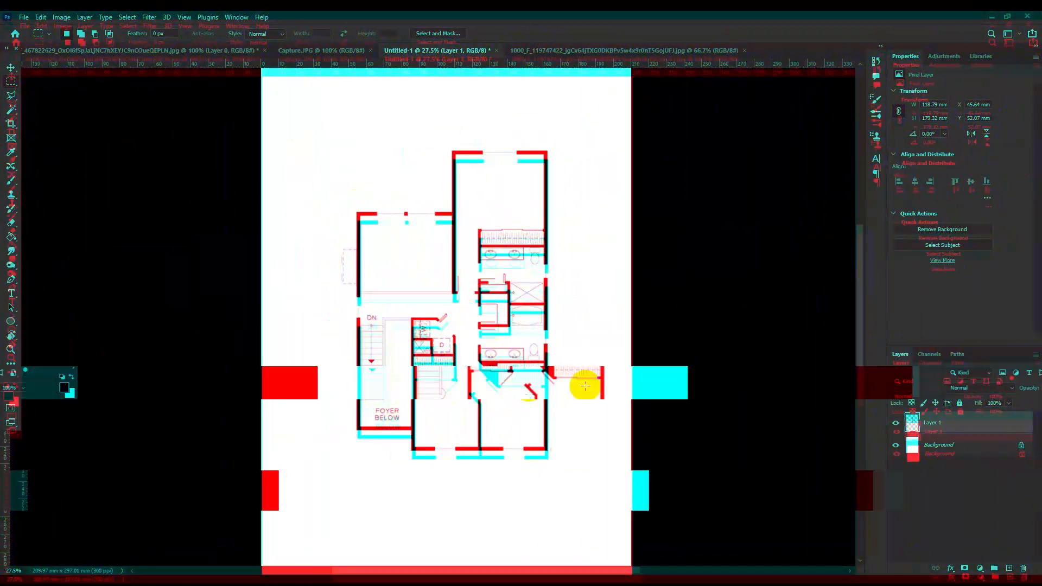
- Select the black walls around the staircase, foyer and laundry on Layer 1 with the Magic Wand
scroll(527, 340, "up", 2)
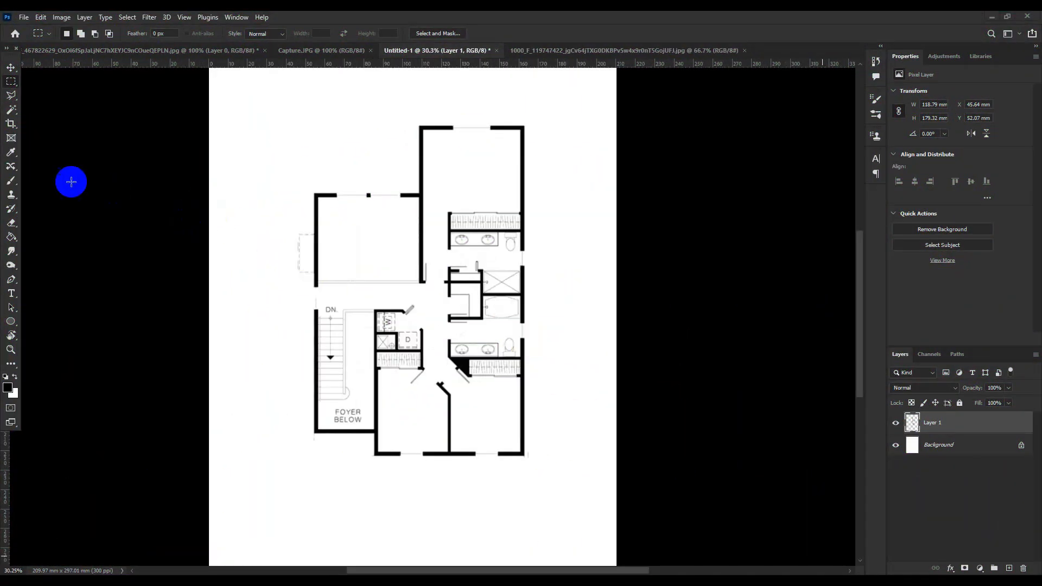
left_click(10, 111)
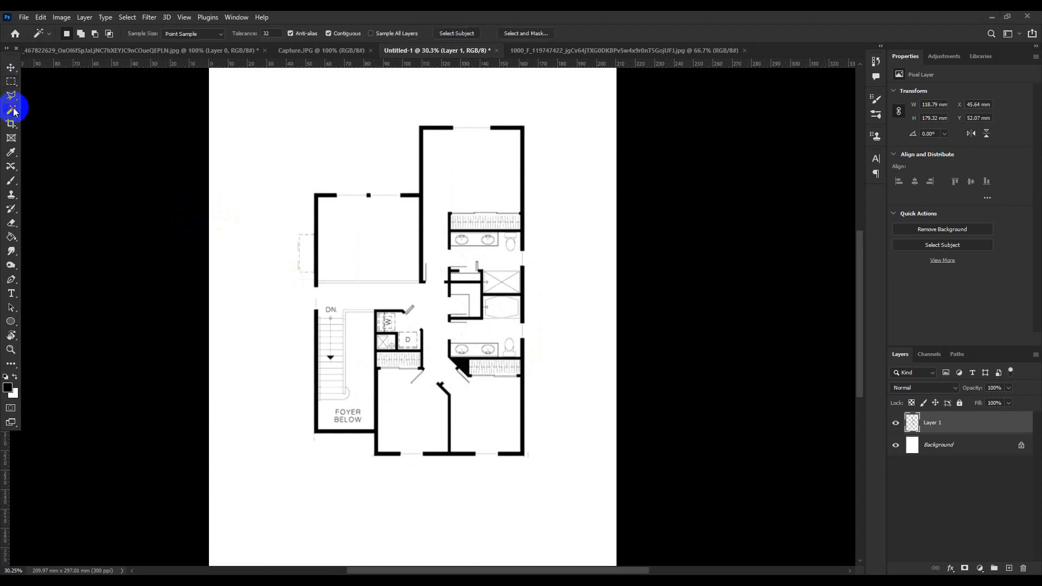
scroll(408, 458, "up", 2)
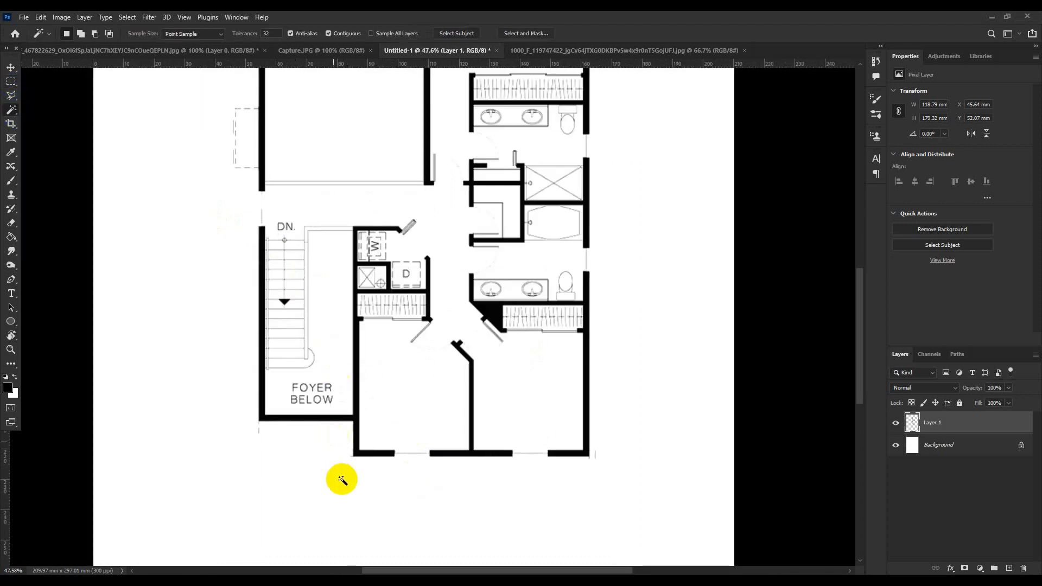
scroll(359, 452, "up", 1)
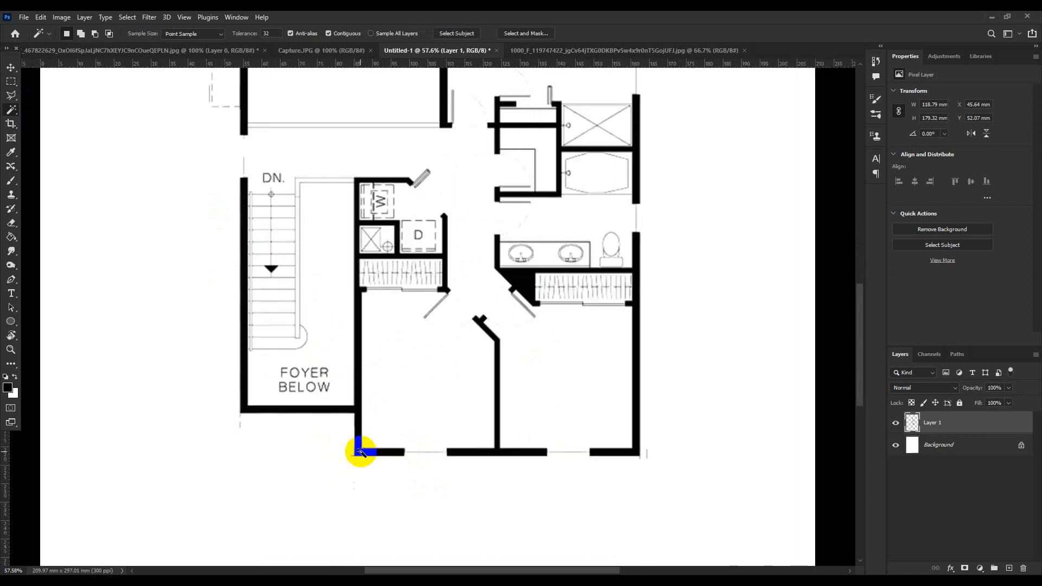
left_click(362, 453)
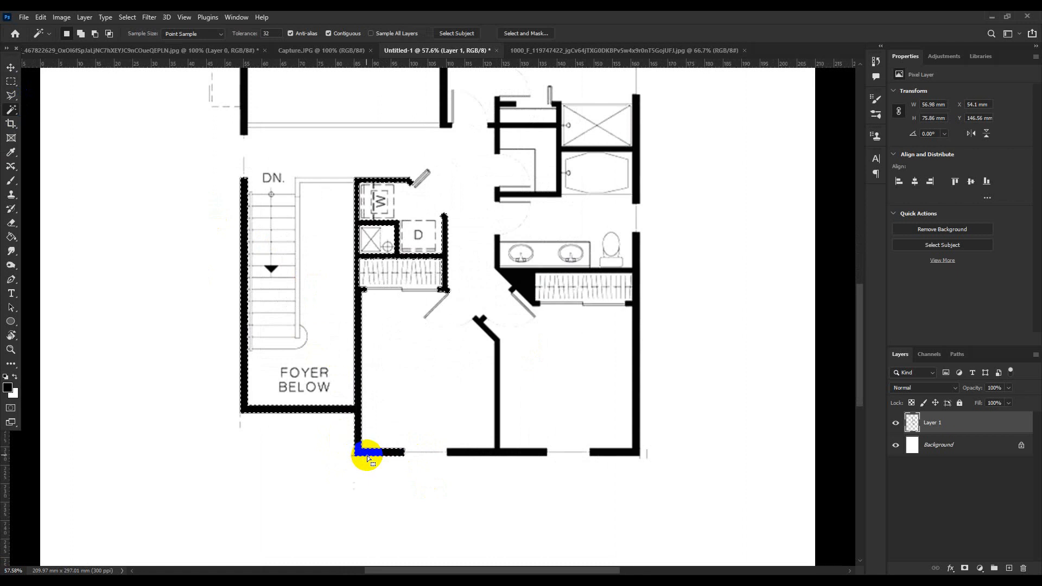
left_click(367, 458, "shift")
- Add a Solid Color fill layer in dark navy #0a1f46 over the selected walls
left_click(977, 566)
left_click(973, 382)
mouse_move(819, 135)
left_mouse_down()
mouse_move(904, 146)
mouse_move(887, 163)
mouse_move(906, 99)
mouse_move(905, 124)
left_mouse_up()
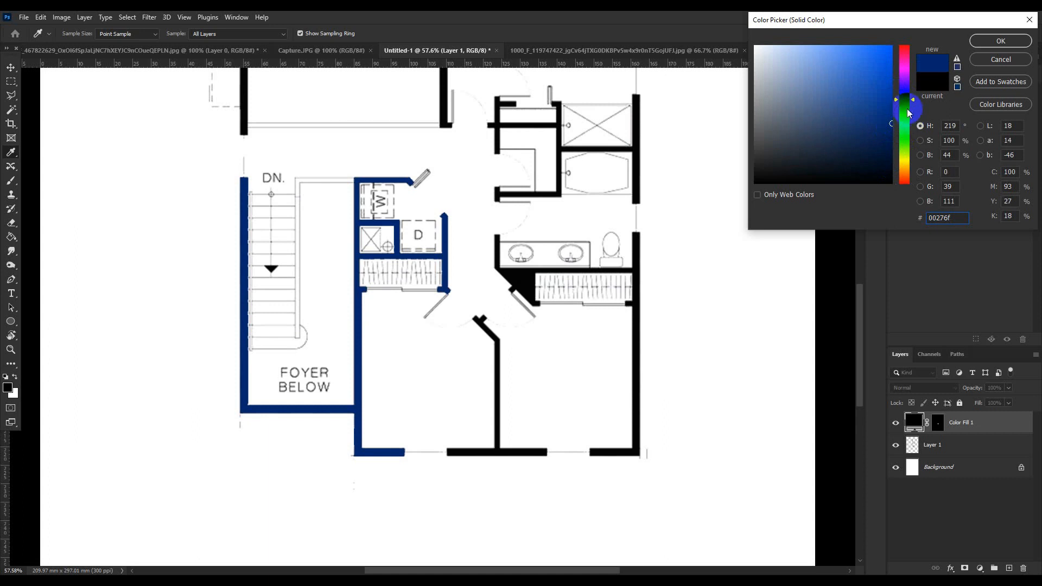
mouse_move(874, 100)
left_mouse_down()
mouse_move(897, 116)
mouse_move(904, 148)
mouse_move(872, 145)
left_mouse_up()
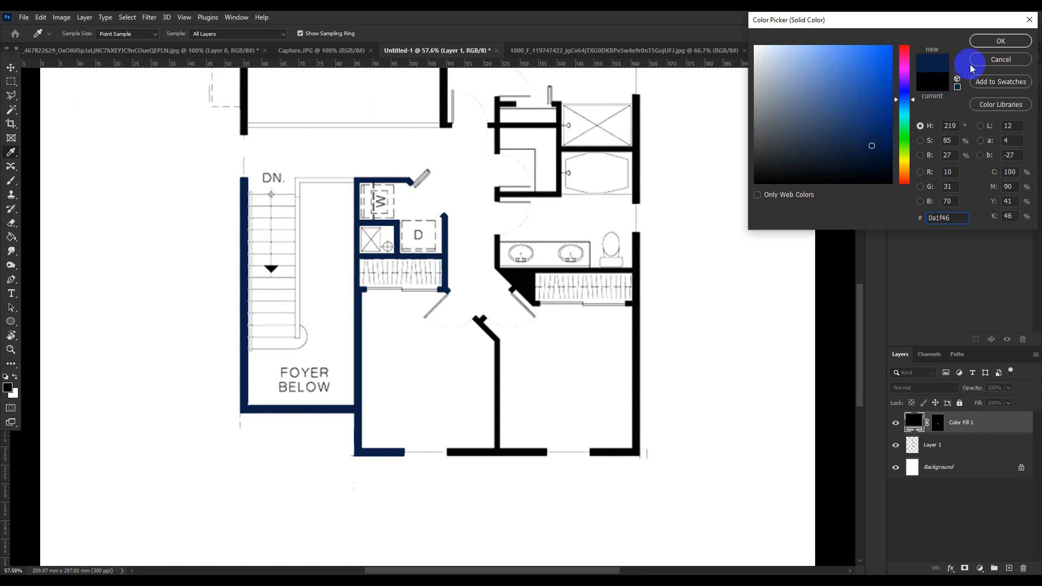
left_click(990, 39)
- Select the remaining black walls around the two lower bedrooms on Layer 1 with the Magic Wand
key("w")
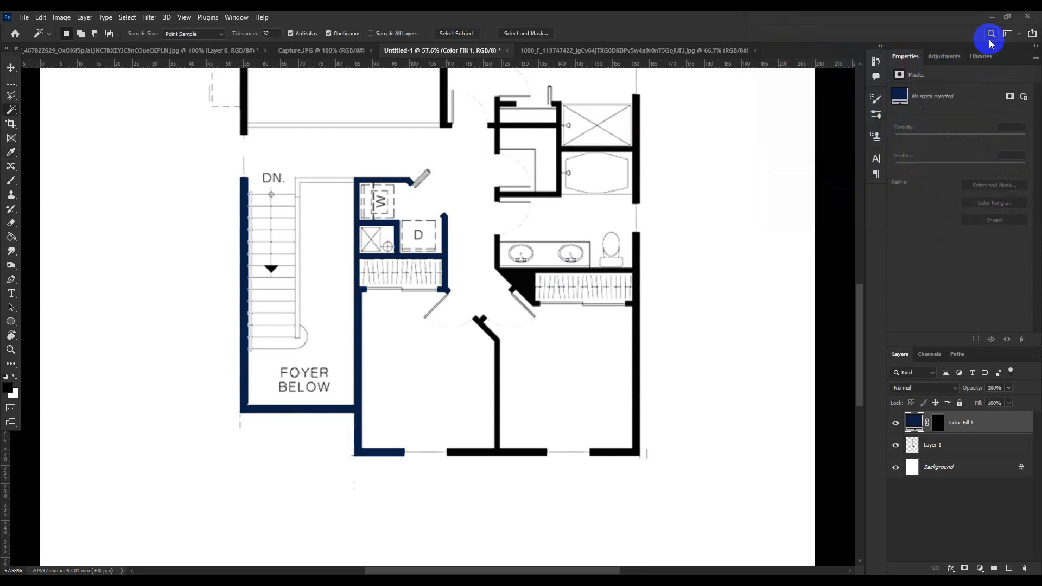
left_click(987, 447)
left_click(503, 453)
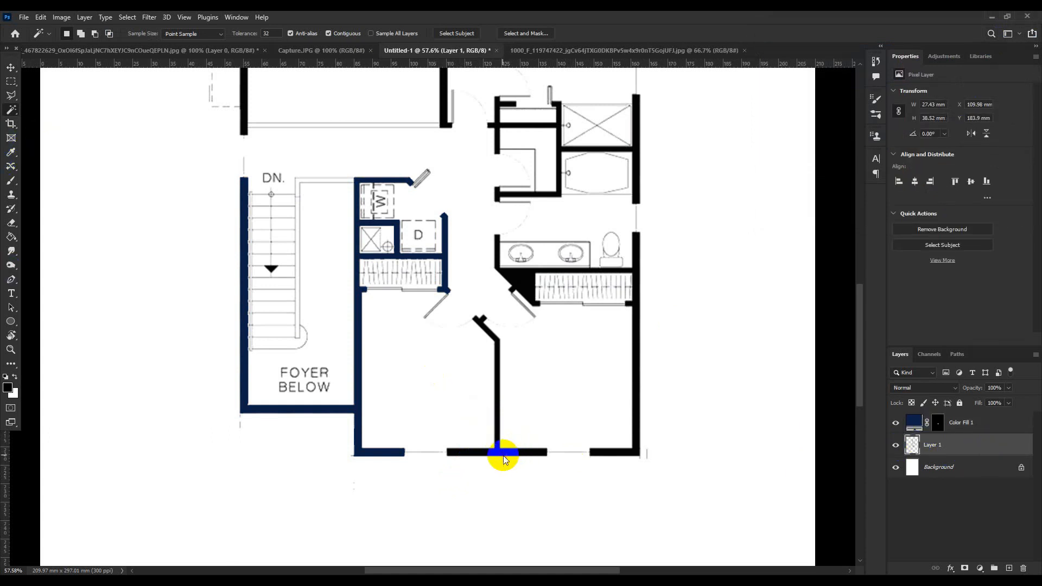
left_click(639, 453, "shift")
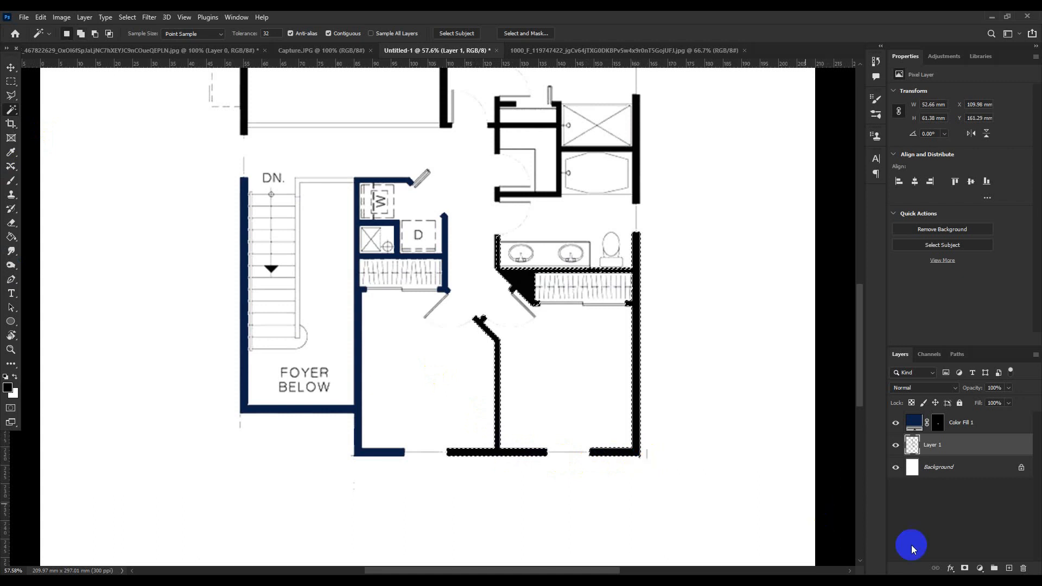
- Fill the selected lower bedroom walls with a Solid Color layer, sampling navy #0a1f46 from the already coloured walls
left_click(981, 568)
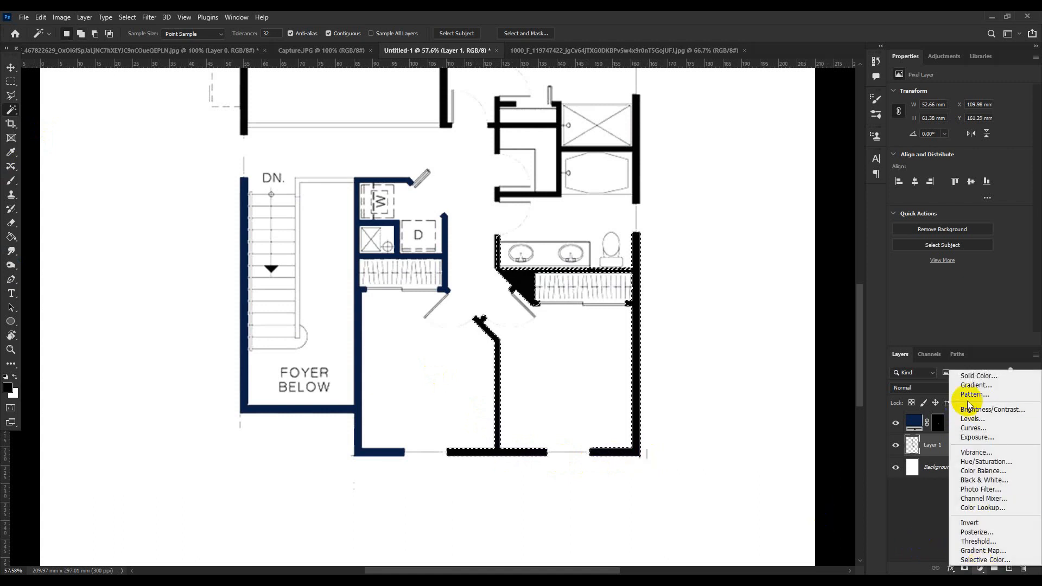
left_click(978, 376)
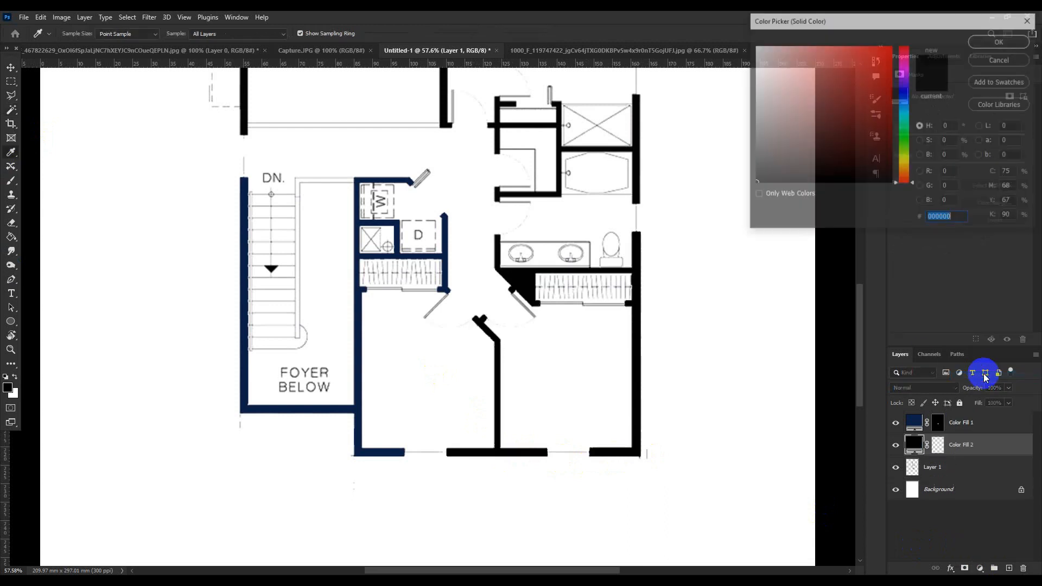
left_click(364, 288)
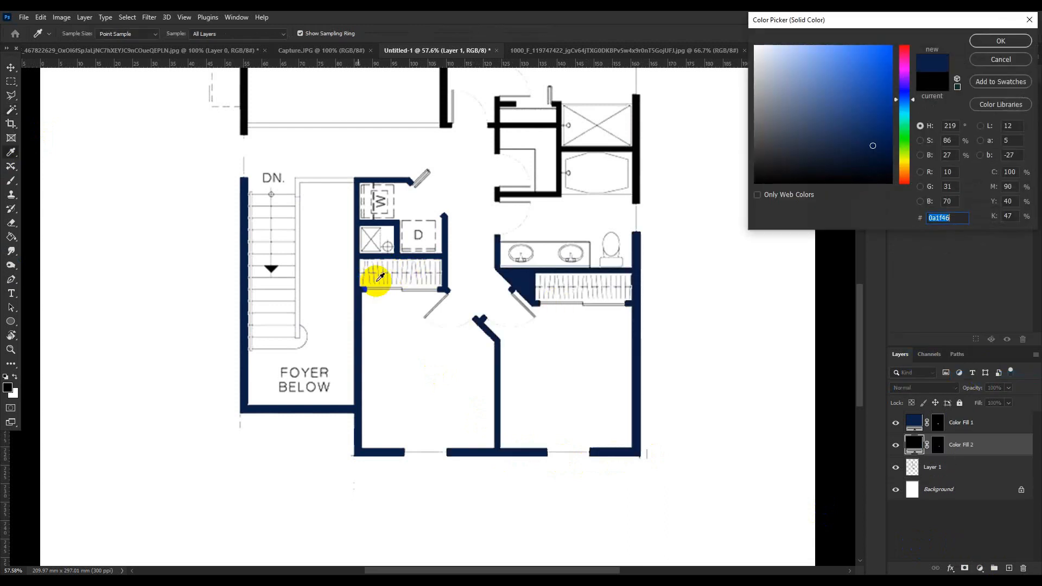
left_click(1000, 40)
- Select all remaining black walls of the upper rooms and bathrooms on Layer 1, including the small pillar between the windows
scroll(567, 447, "down", 3)
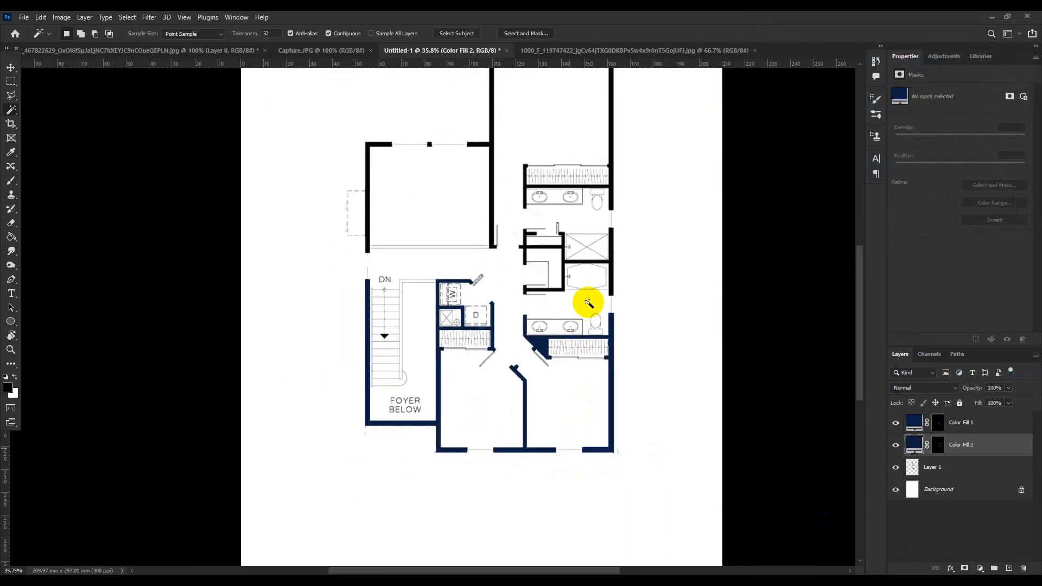
scroll(590, 239, "up", 2)
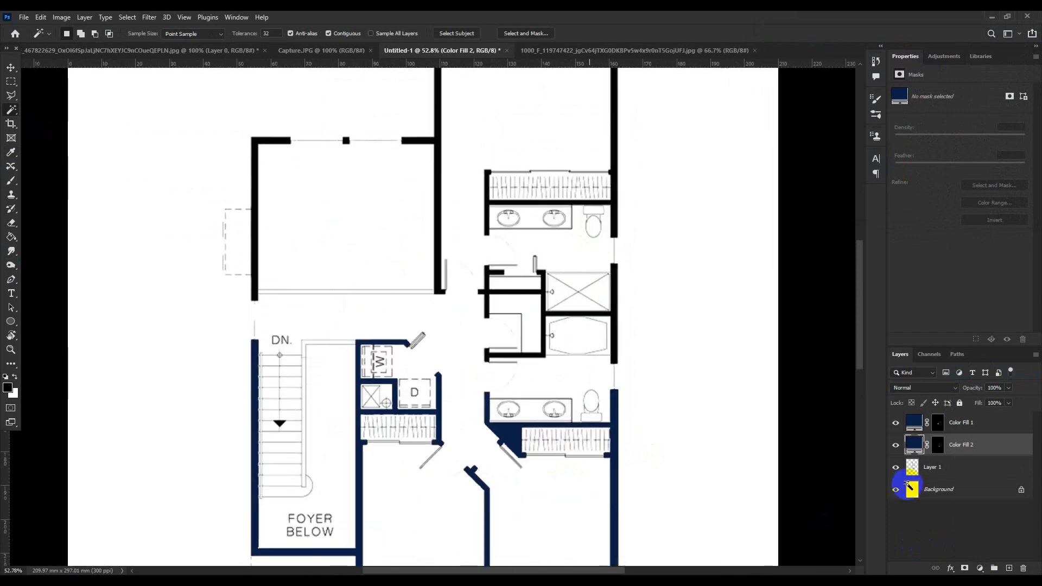
left_click(960, 467)
left_click(616, 205, "shift")
scroll(615, 206, "down", 2)
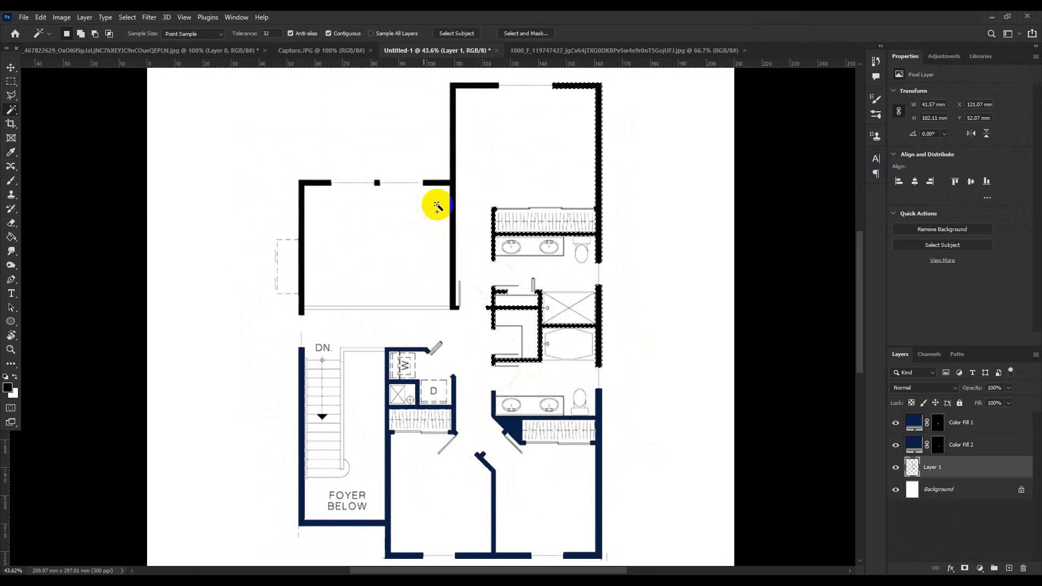
left_click(454, 185, "shift")
left_click(306, 186, "shift")
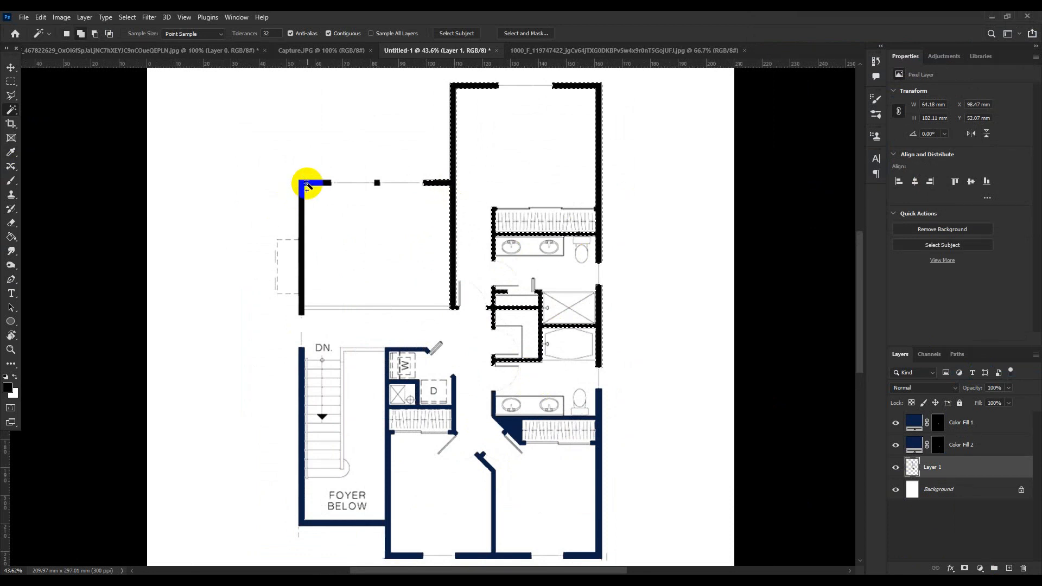
left_click(371, 183, "shift")
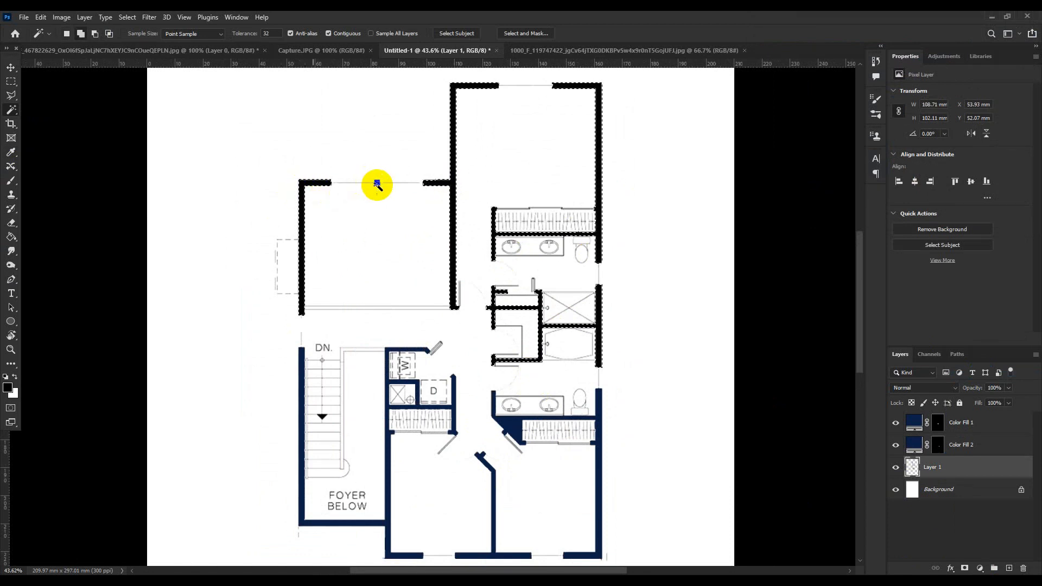
scroll(377, 185, "up", 2)
scroll(421, 233, "down", 2)
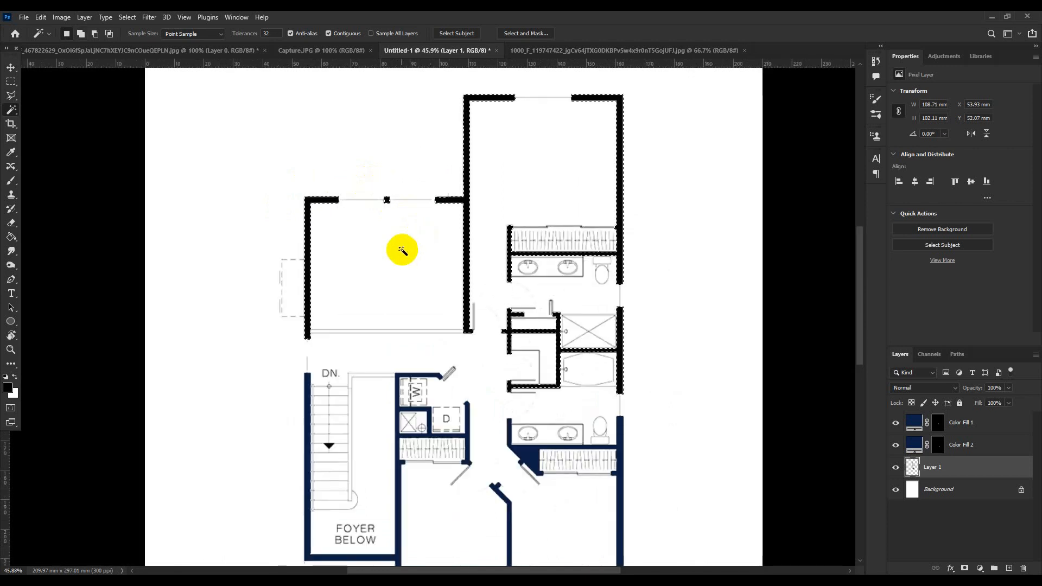
- Fill the selected upper walls with a Solid Color layer, sampling the navy from the existing coloured walls
left_click(980, 568)
left_click(977, 379)
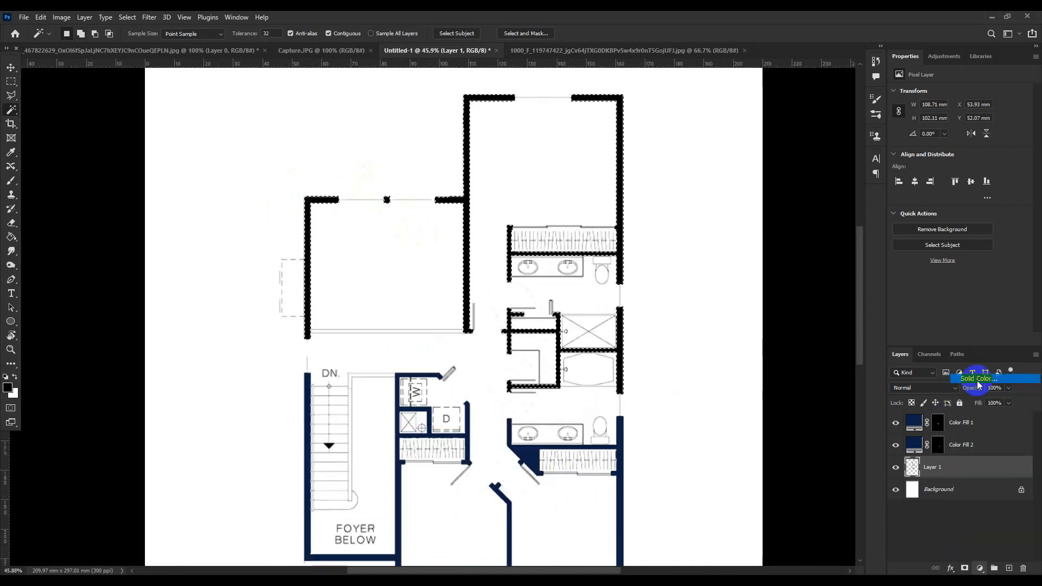
left_click(399, 375)
left_click(997, 41)
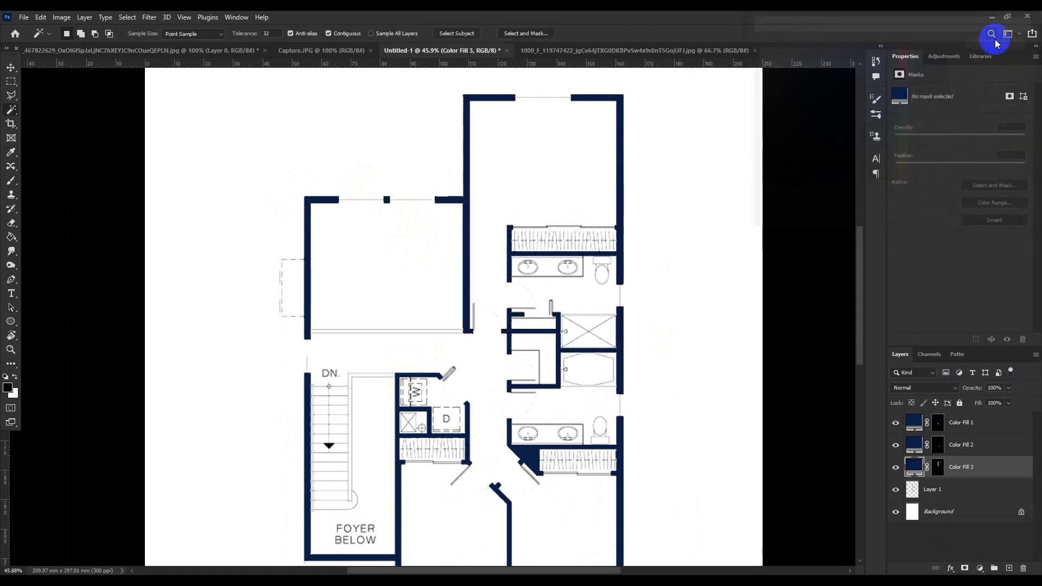
- Merge the Color Fill 1, Color Fill 2 and Color Fill 3 layers into one layer
left_click(998, 427, "shift")
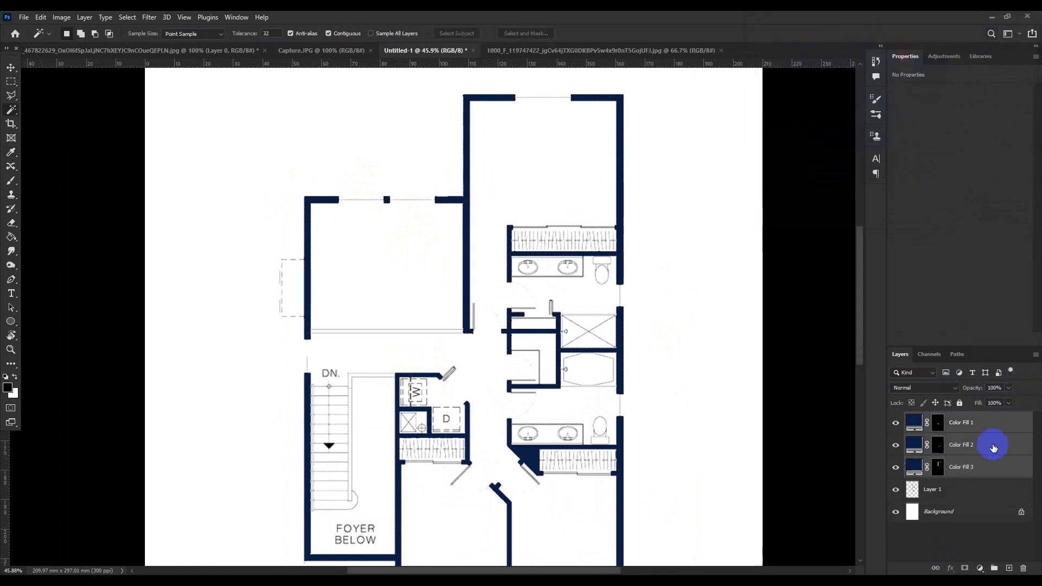
right_click(995, 449)
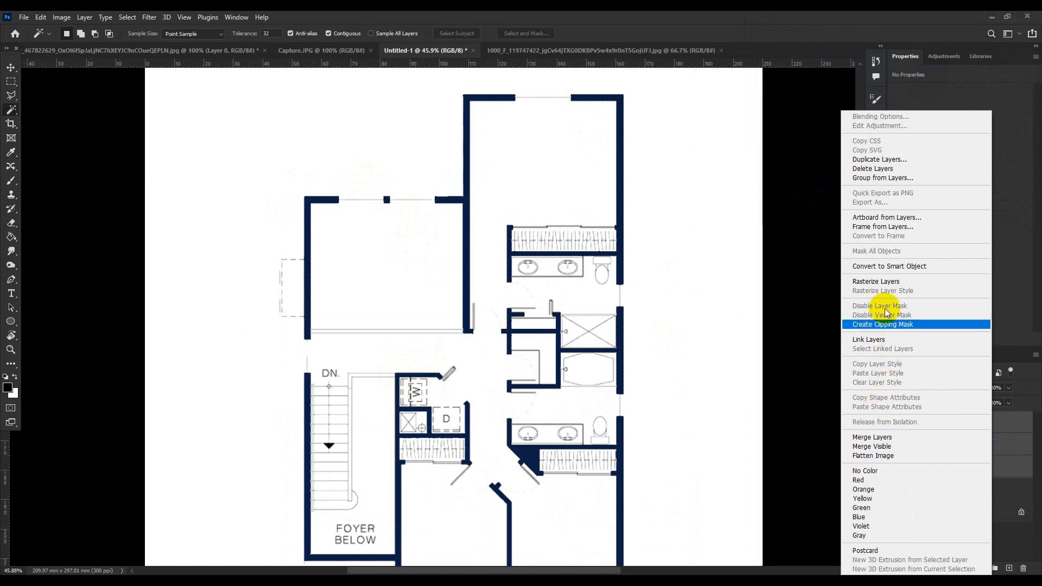
left_click(880, 438)
- Add a Stroke effect to the merged Color Fill 1 wall layer with its position set to Inside
right_click(974, 424)
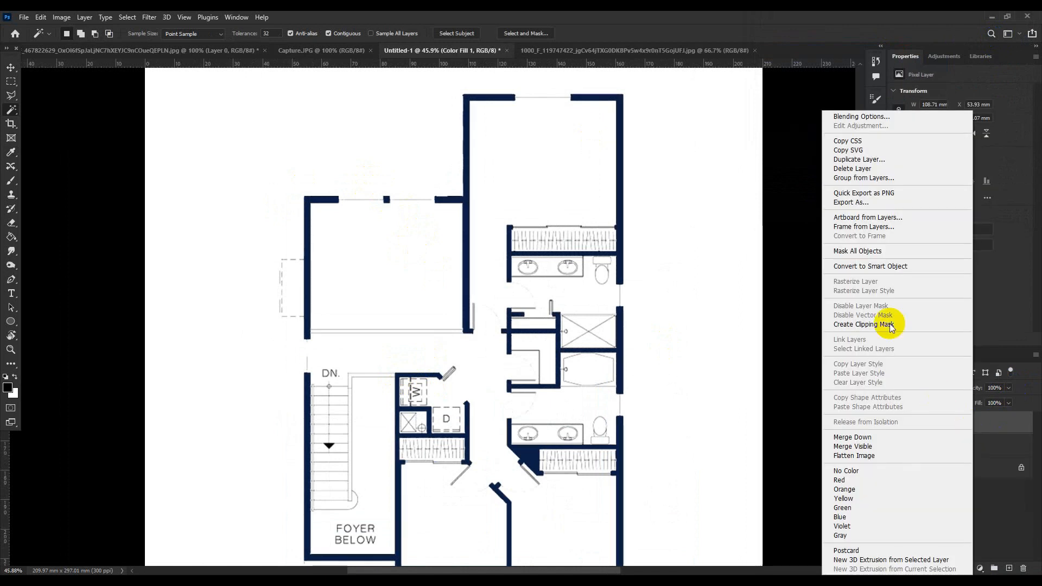
left_click(1007, 428)
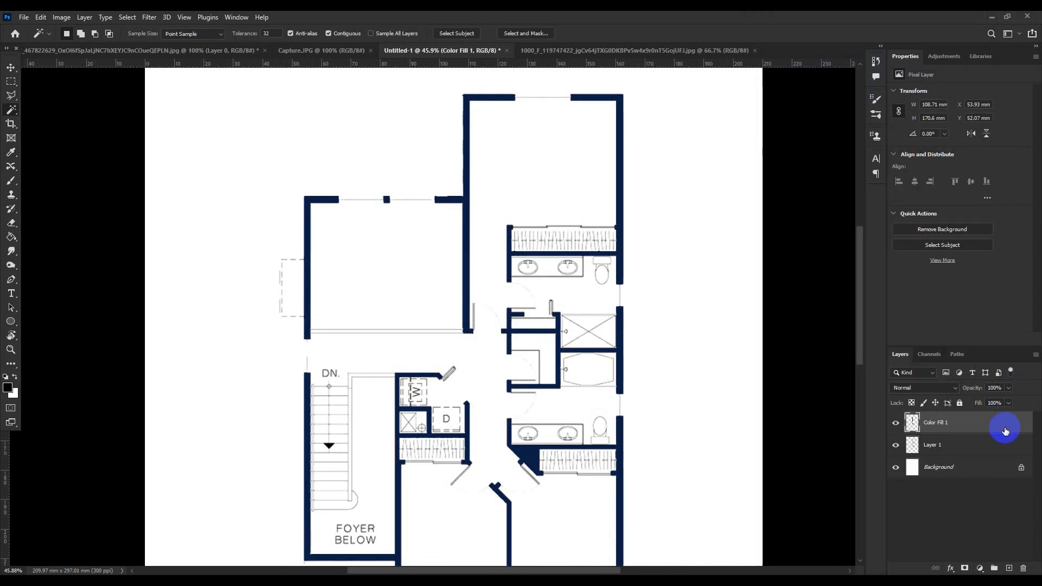
double_click(1005, 431)
left_click(629, 139)
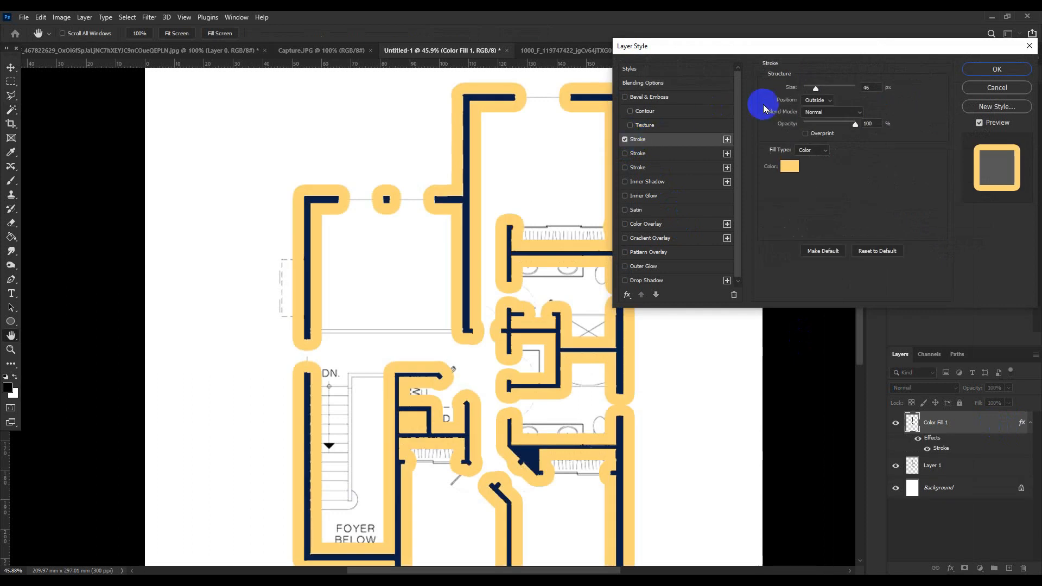
left_click(818, 100)
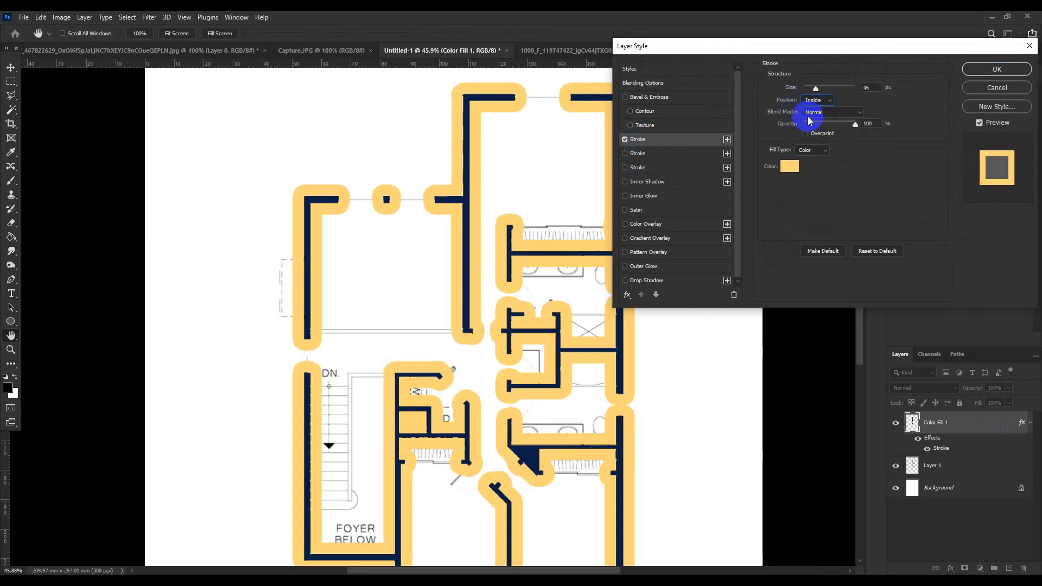
left_click(815, 118)
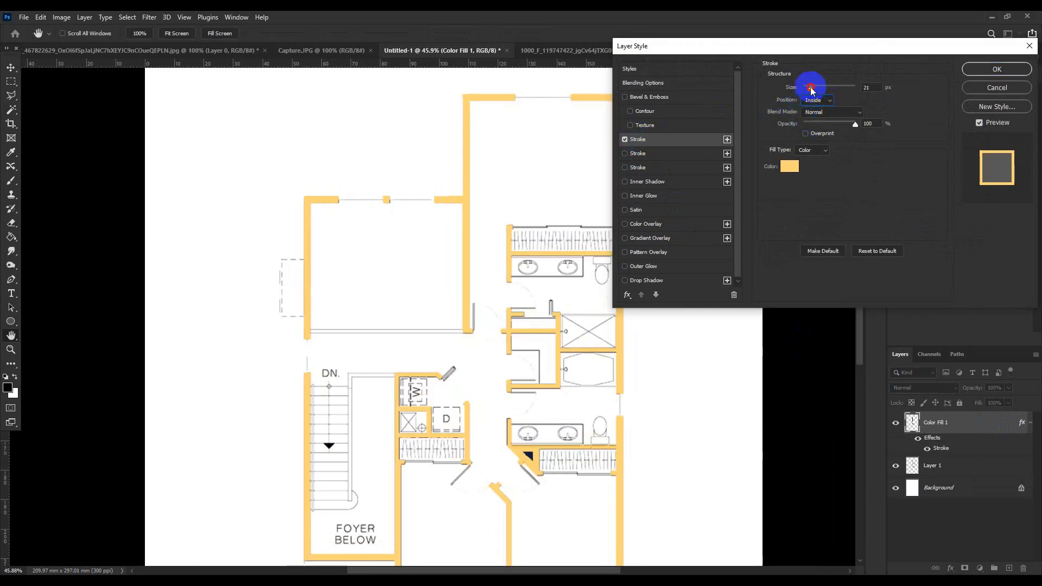
- Set the walls' stroke colour to black (000000) and its size to 1 px, and apply the layer style
left_click_drag(813, 88, 809, 88)
left_click(792, 167)
left_click_drag(787, 160, 741, 191)
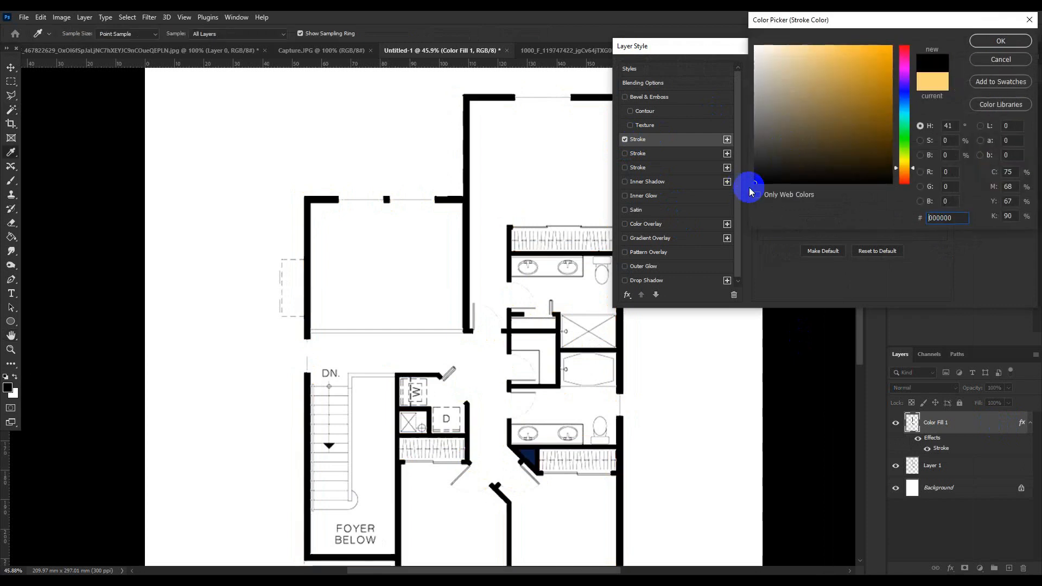
key("Return")
left_click_drag(809, 91, 806, 91)
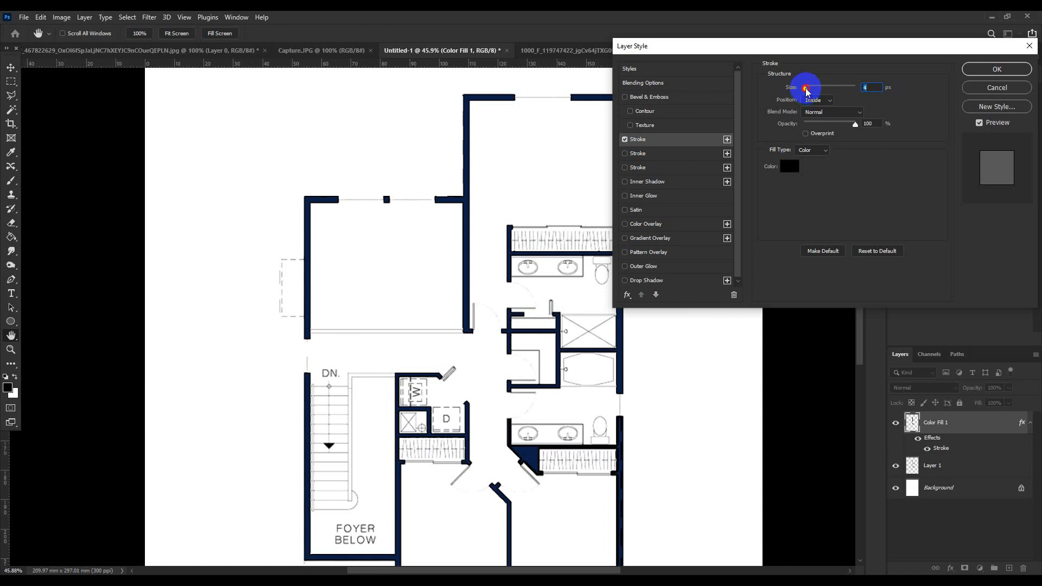
left_click_drag(807, 91, 805, 89)
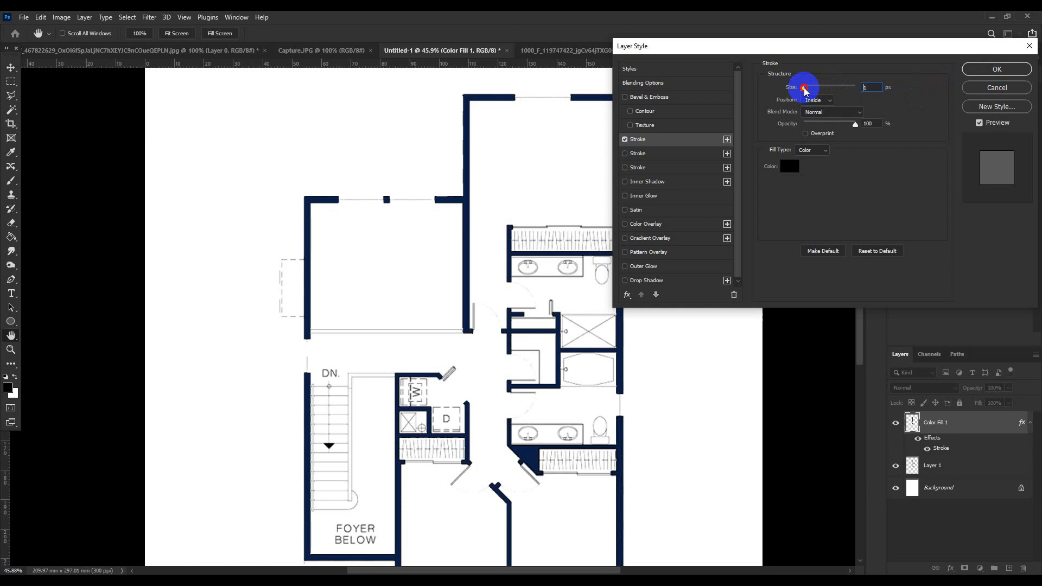
left_click(997, 69)
key("w")
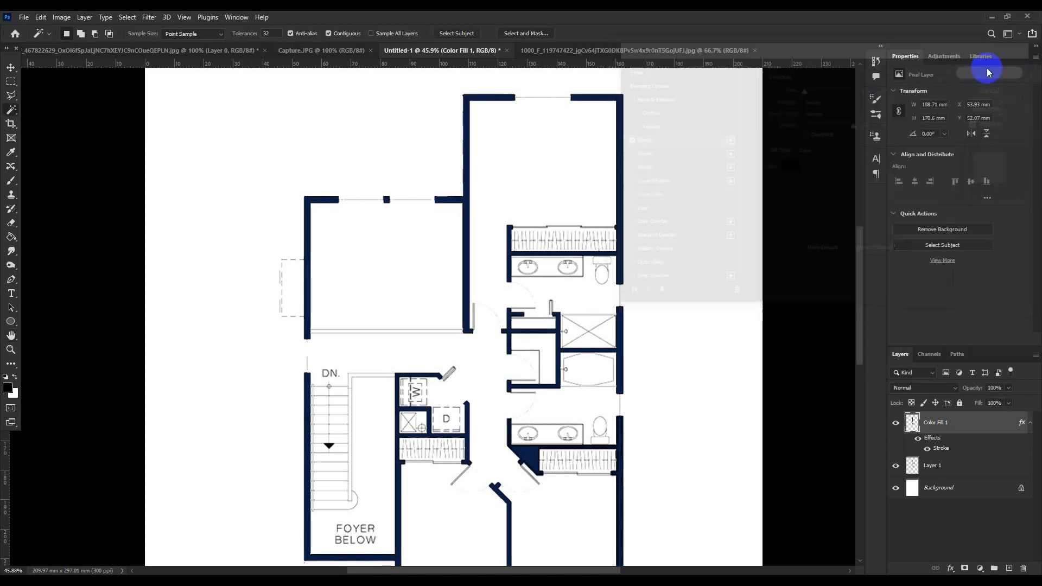
- Turn the linework on Layer 1 white by raising its Lightness to the maximum with Hue/Saturation
left_click(11, 67)
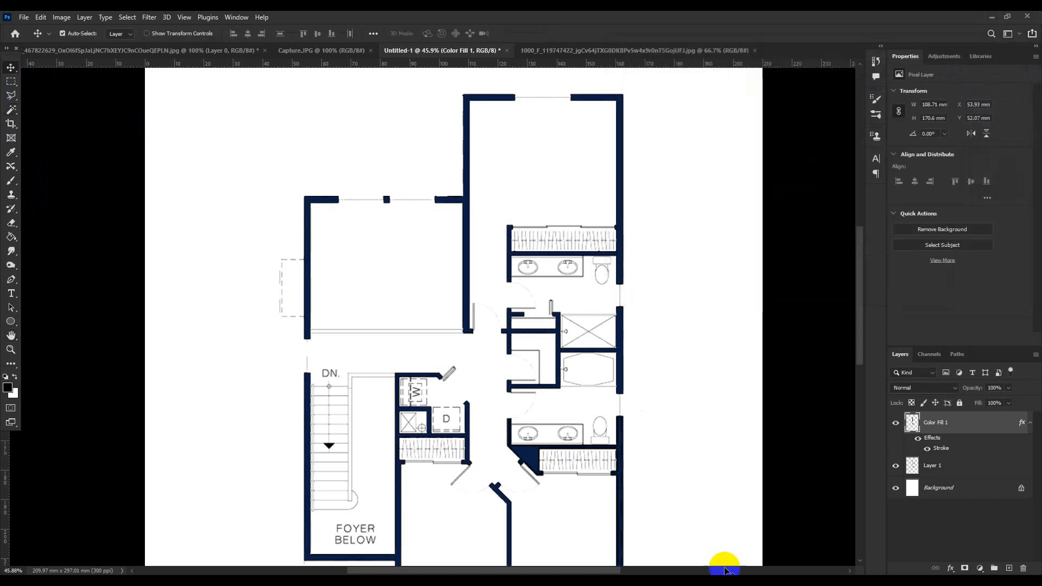
left_click(964, 470)
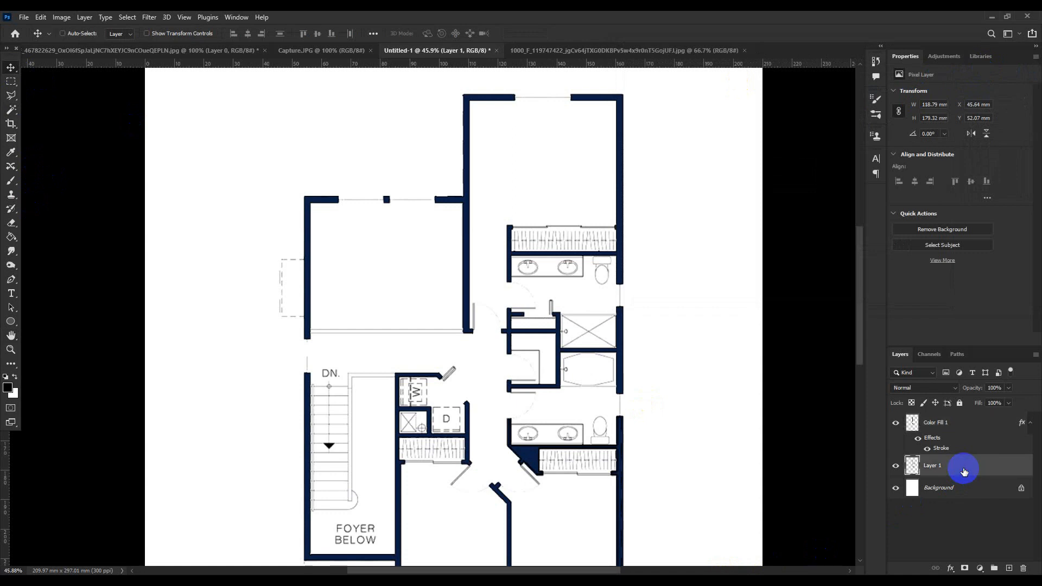
key("ctrl+u")
left_click_drag(804, 227, 902, 237)
left_click(922, 114)
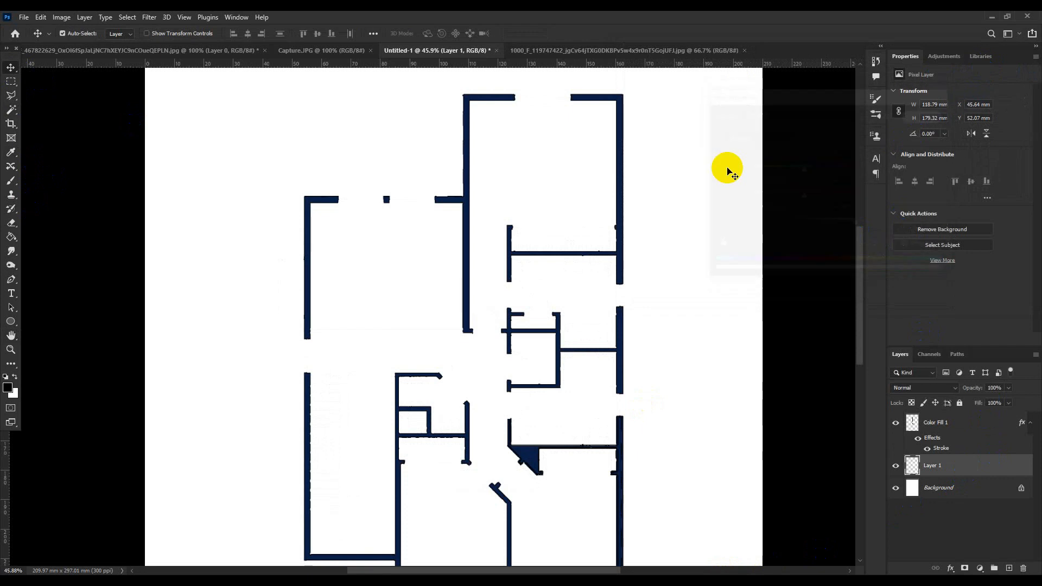
scroll(386, 182, "down", 3)
scroll(404, 209, "down", 3)
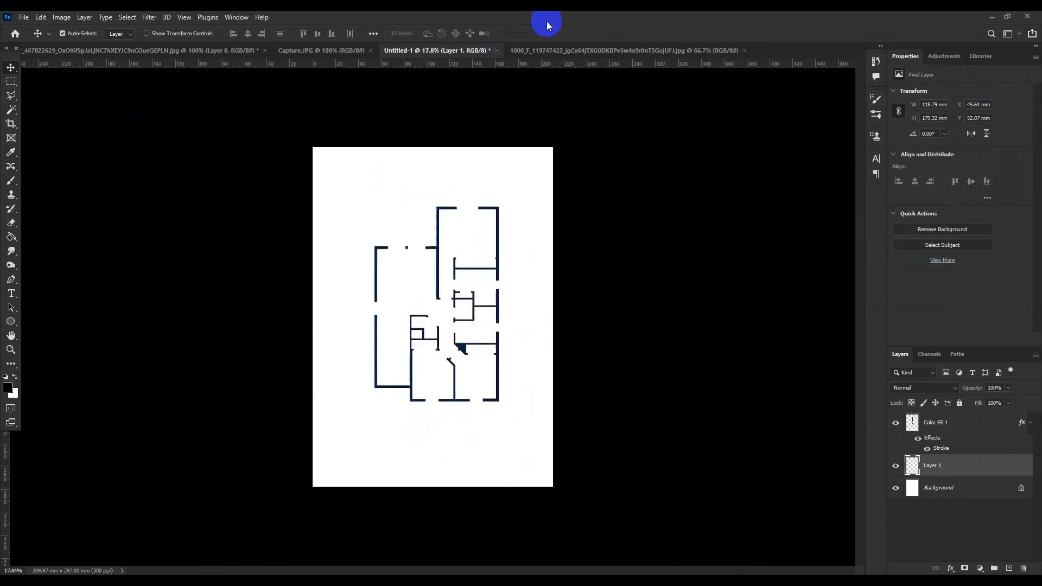
- Crop both sides of the beige grain texture image to cut off the Adobe Stock watermark strip
left_click(534, 50)
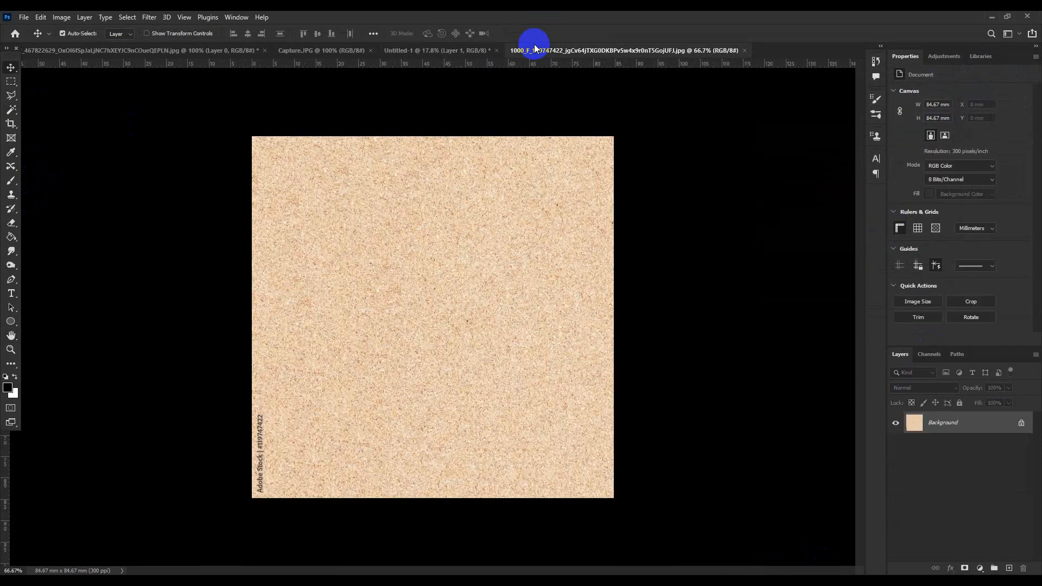
left_click(9, 125)
left_click_drag(256, 318, 272, 318)
left_click(570, 33)
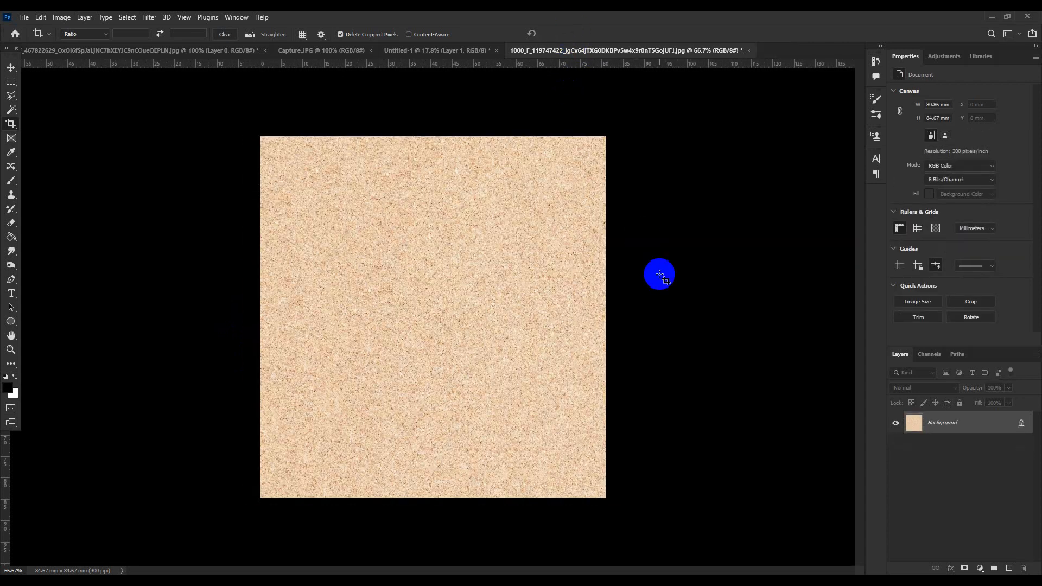
- Shift the grain texture's Hue to +180 and define the recoloured image as a pattern
key("ctrl+u")
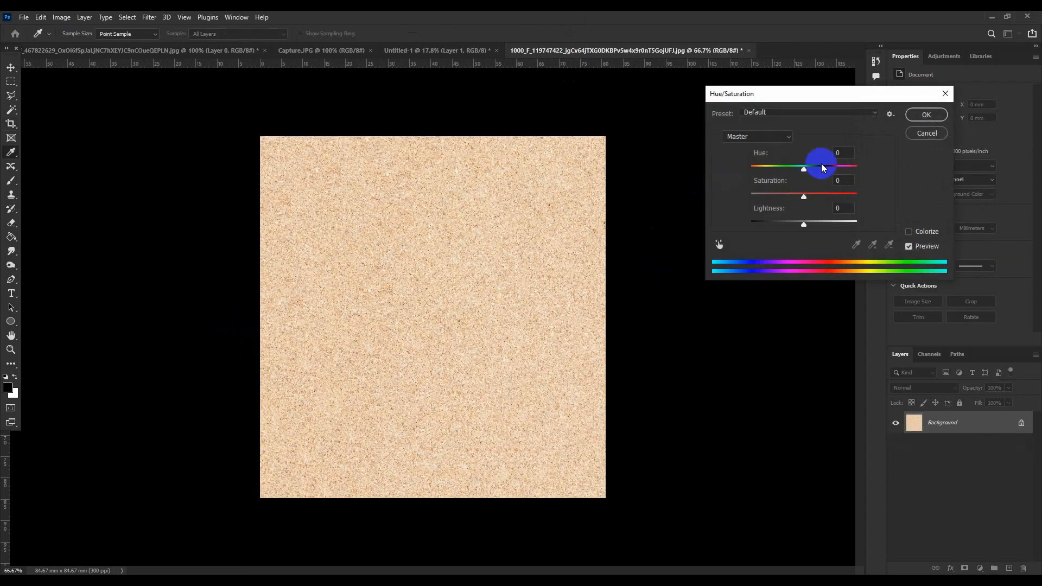
left_click_drag(812, 173, 867, 169)
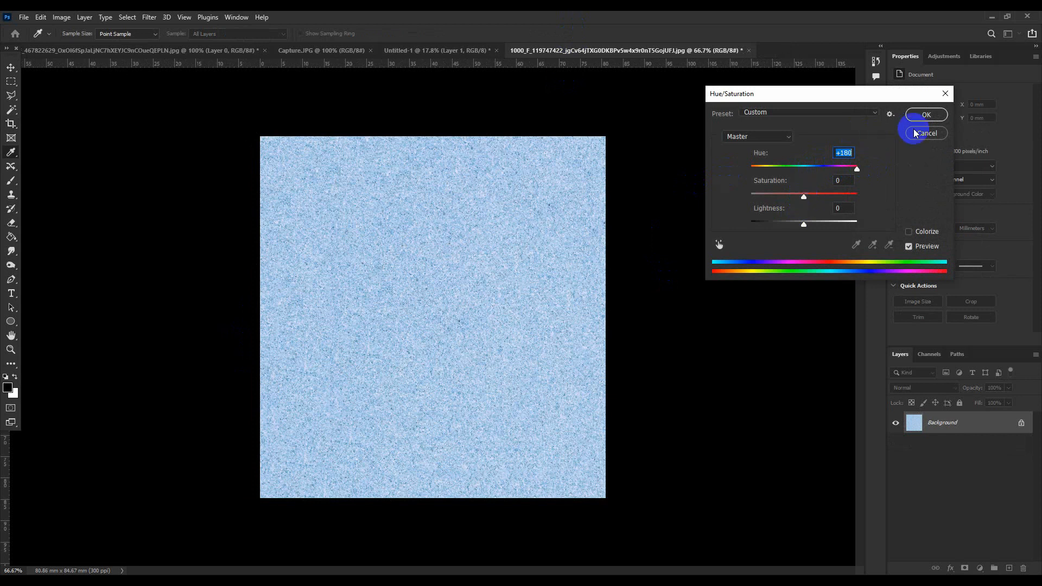
left_click(926, 115)
key("c")
left_click(40, 18)
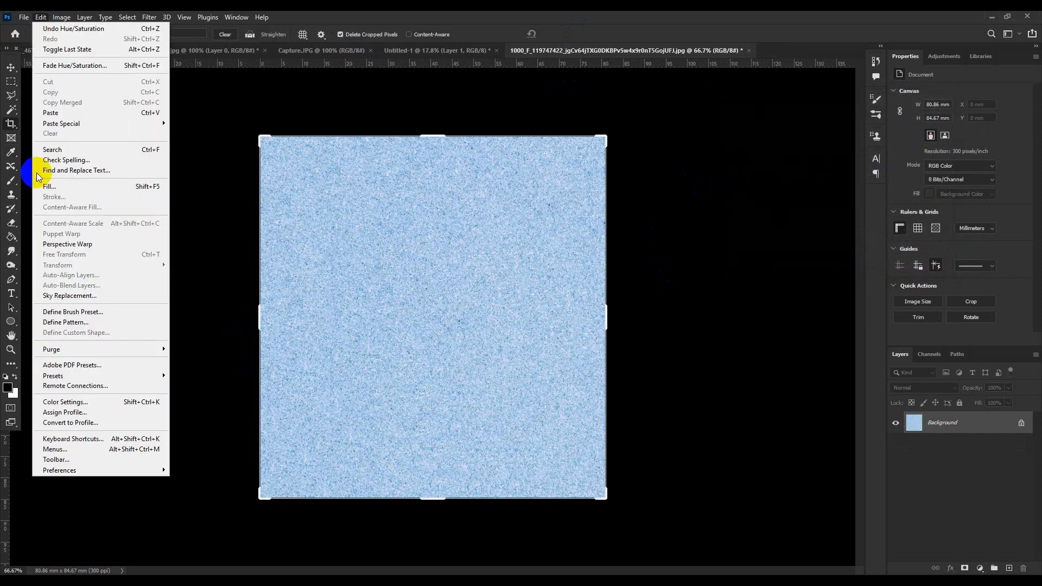
left_click(91, 321)
left_click(628, 190)
- Select the whole canvas of Untitled-1 and fill it with a Pattern Fill layer using the blue grain pattern at 100% scale
left_click(413, 54)
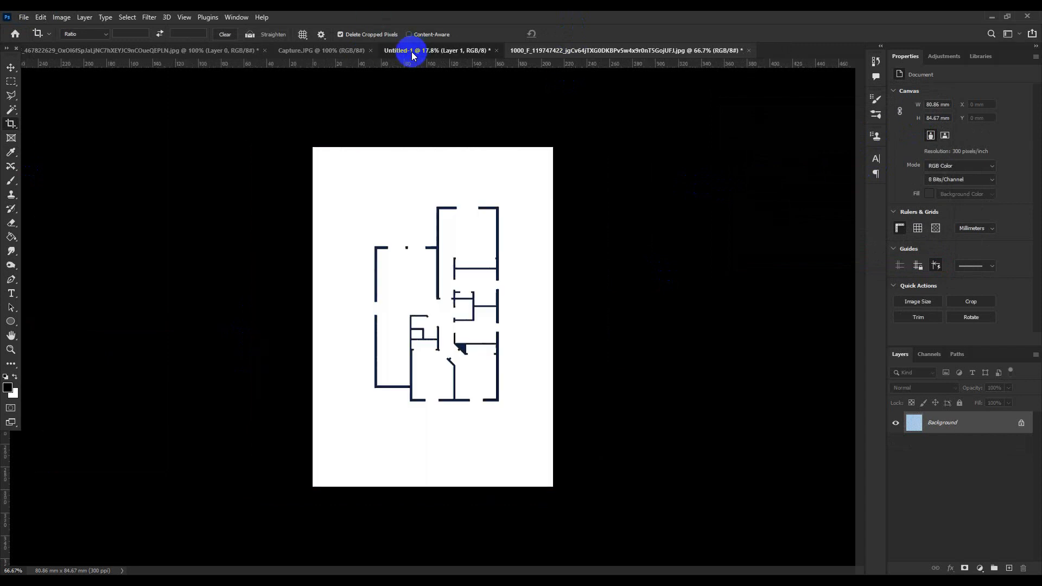
left_click(10, 82)
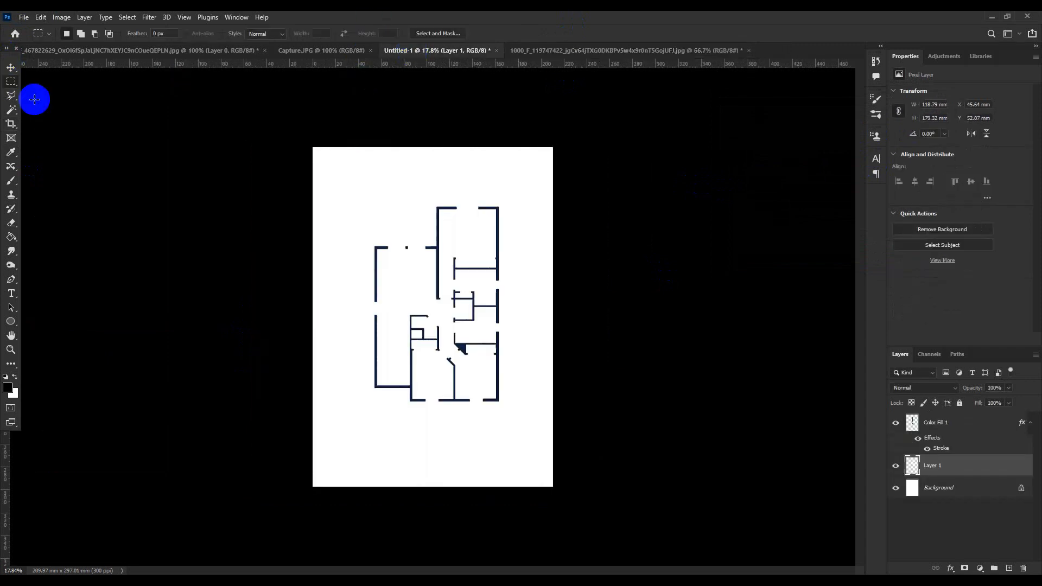
left_click_drag(302, 128, 715, 546)
left_click(987, 567)
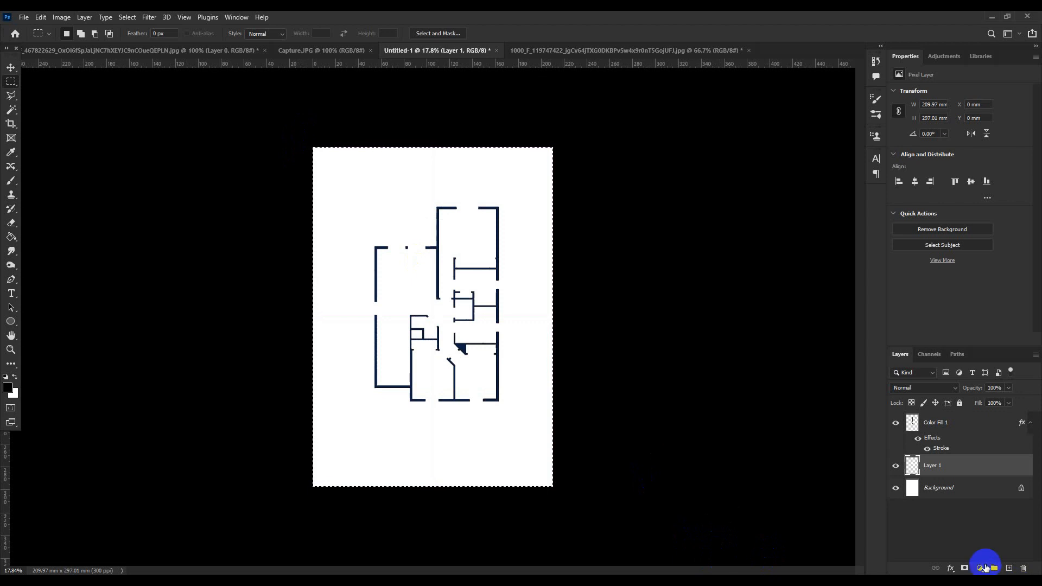
left_click(968, 392)
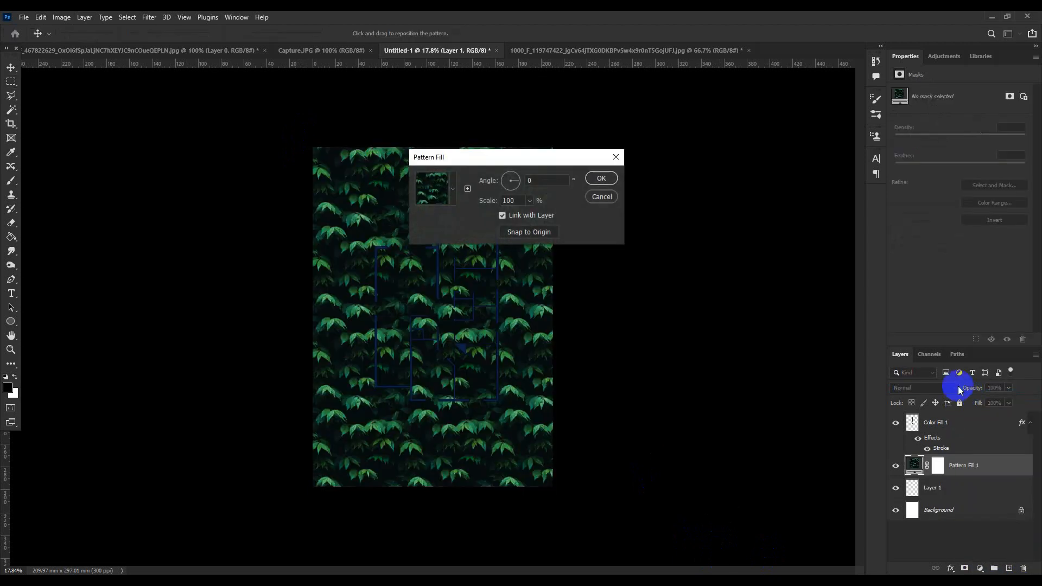
left_click(454, 192)
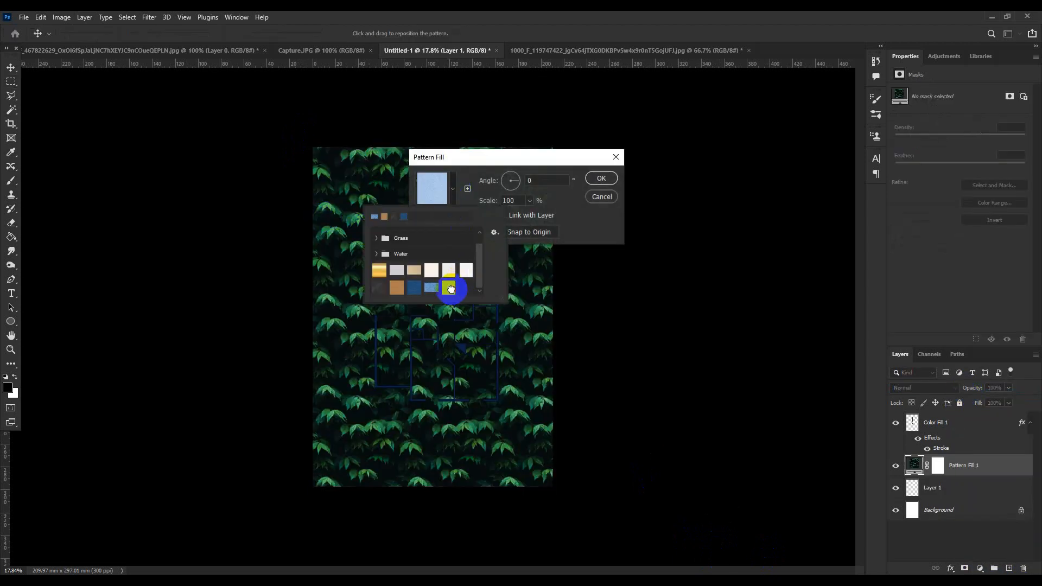
left_click(450, 289)
left_click(582, 226)
left_click(601, 179)
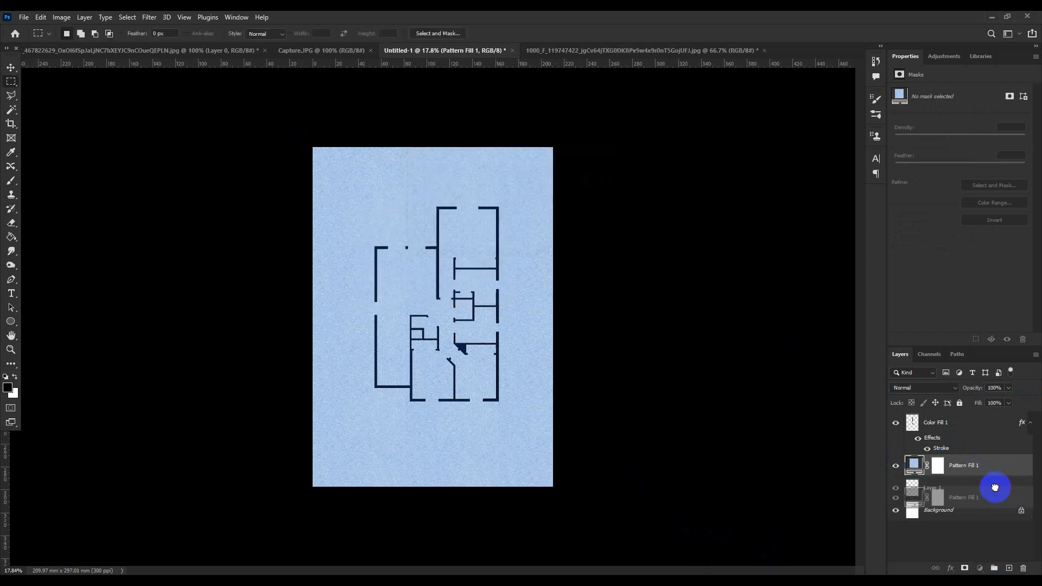
- Move the Pattern Fill 1 layer below Layer 1 in the layer stack
left_click_drag(1008, 465, 1007, 506)
scroll(515, 387, "up", 4)
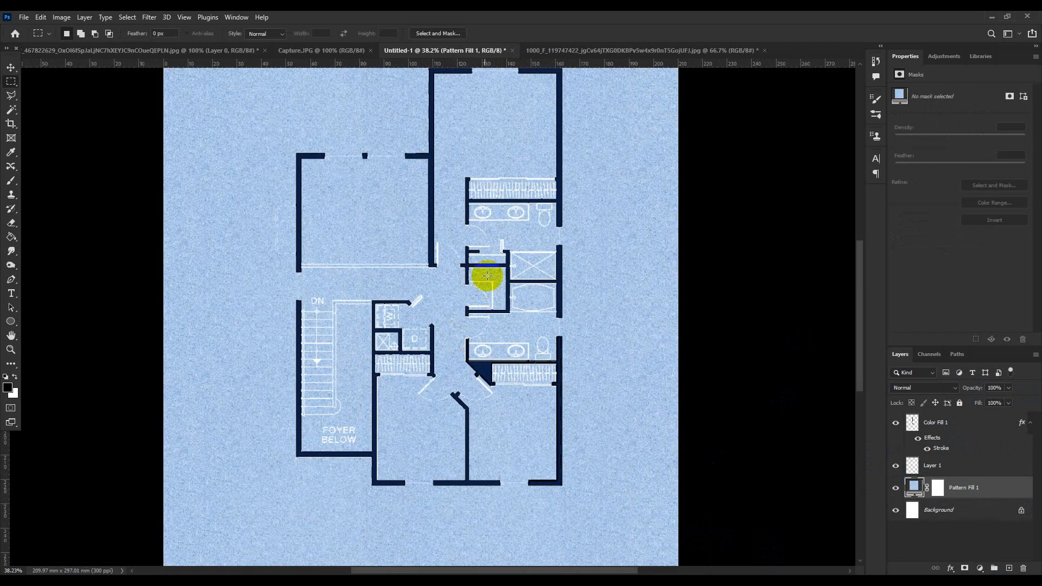
scroll(489, 276, "down", 3)
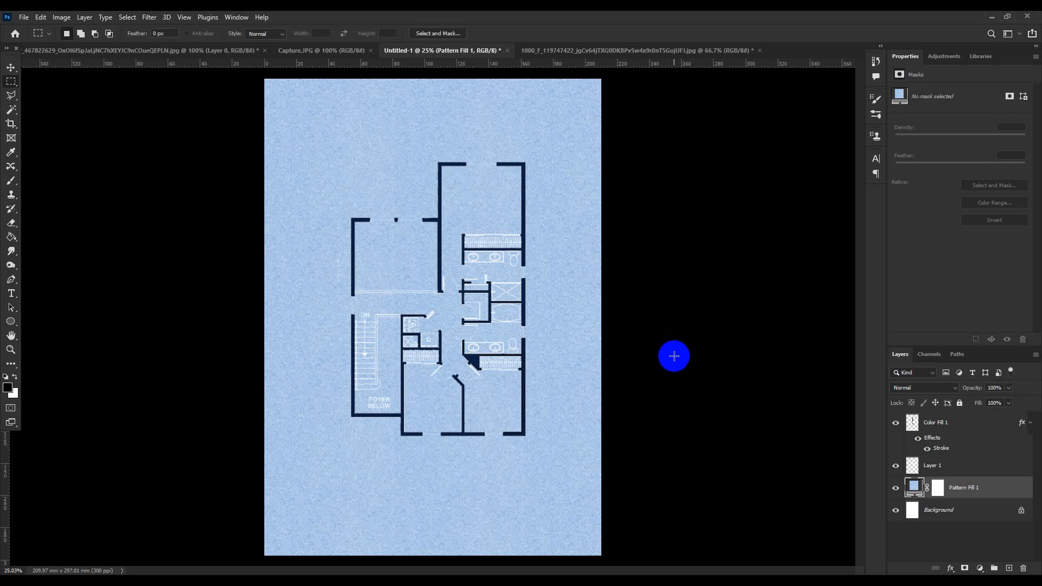
scroll(678, 356, "up", 1)
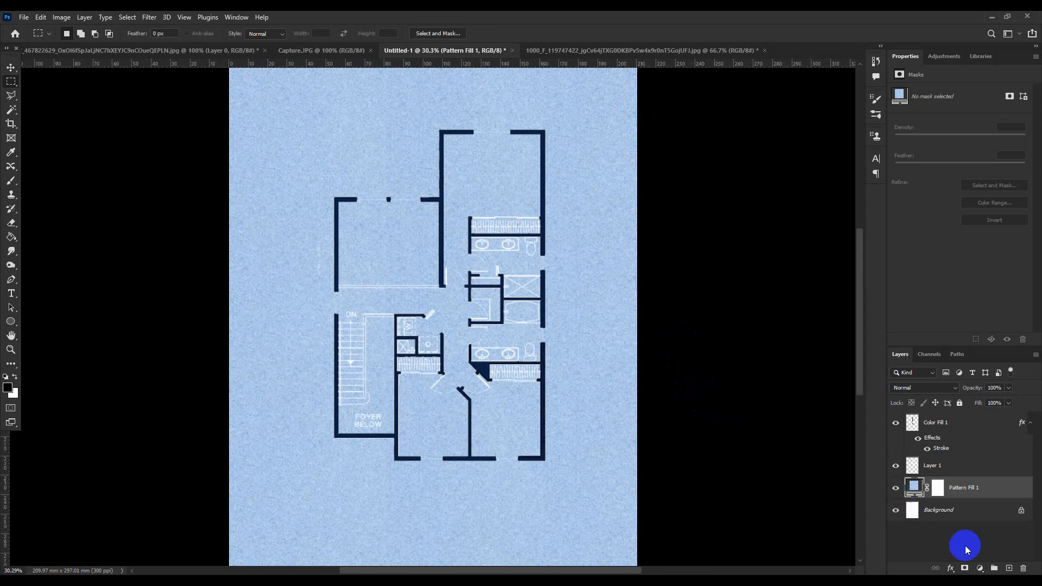
- Try to select the upper bedroom's floor area on Layer 1 with the Magic Wand
left_click(985, 467)
left_click(12, 110)
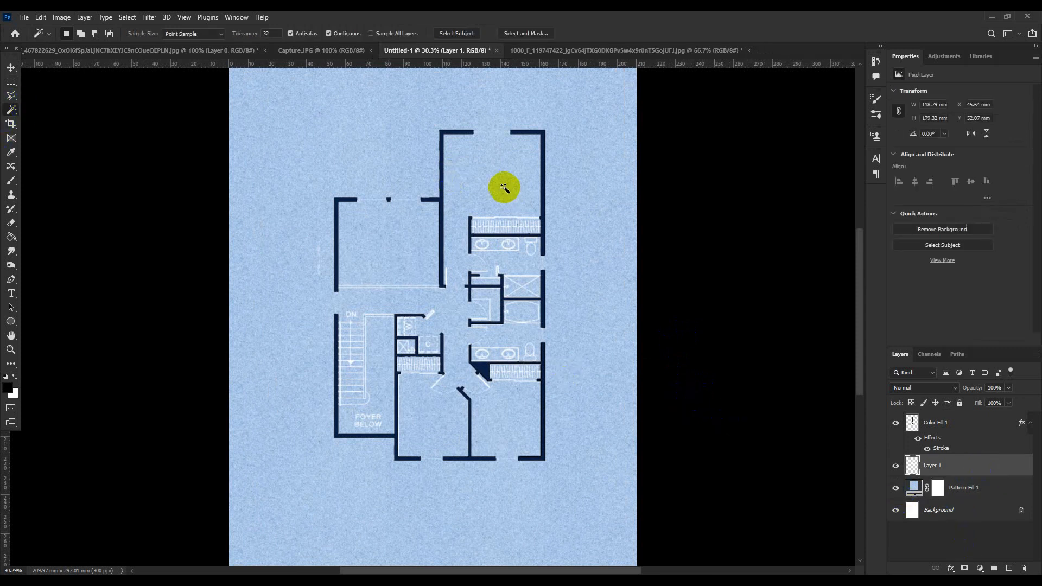
left_click(484, 174)
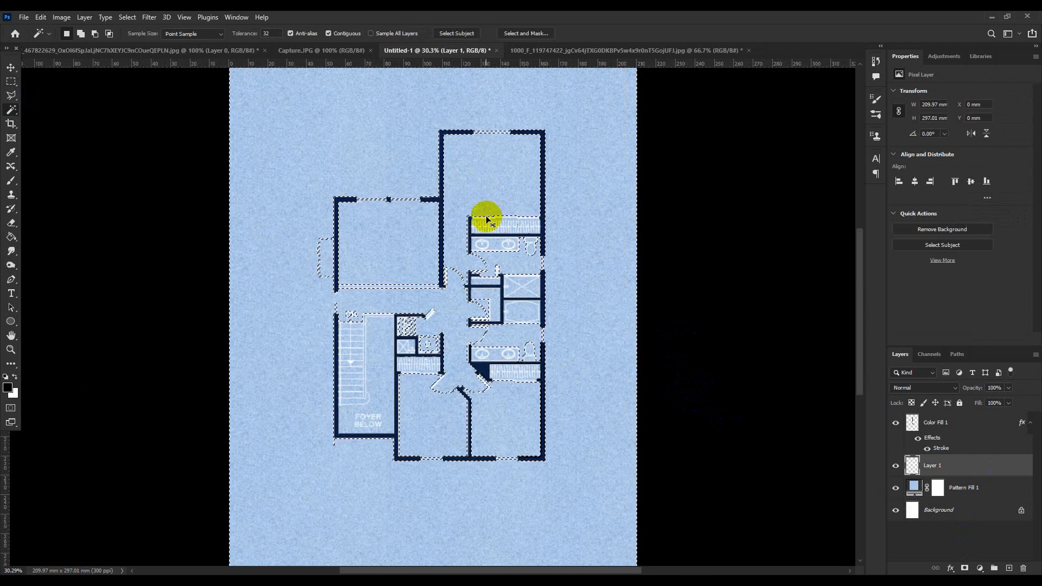
key("Delete")
key("ctrl+d")
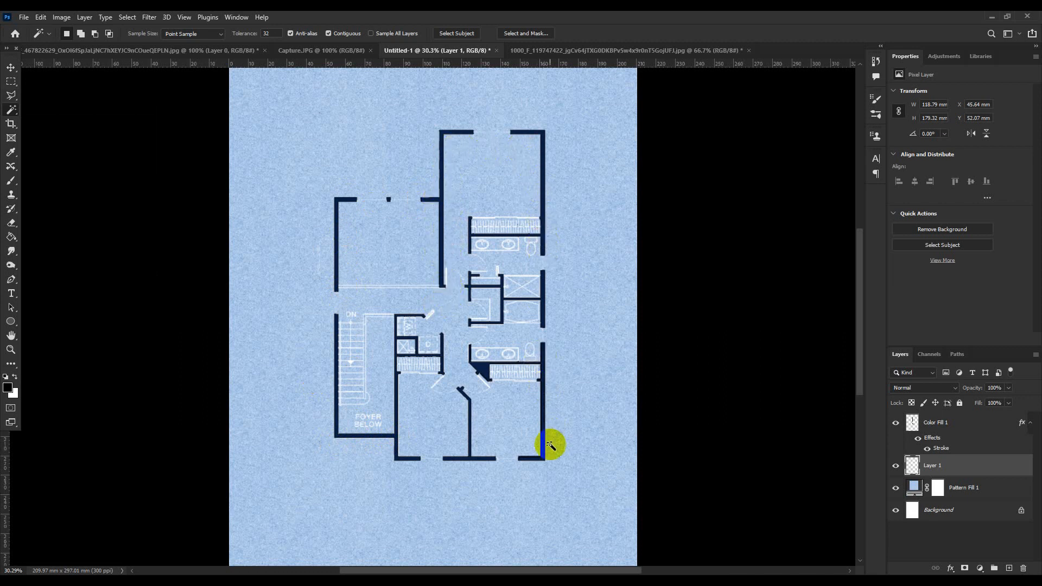
- Start a Polygonal Lasso outline along the inner wall faces, from the foyer's lower wall around the large left room
left_click(14, 97)
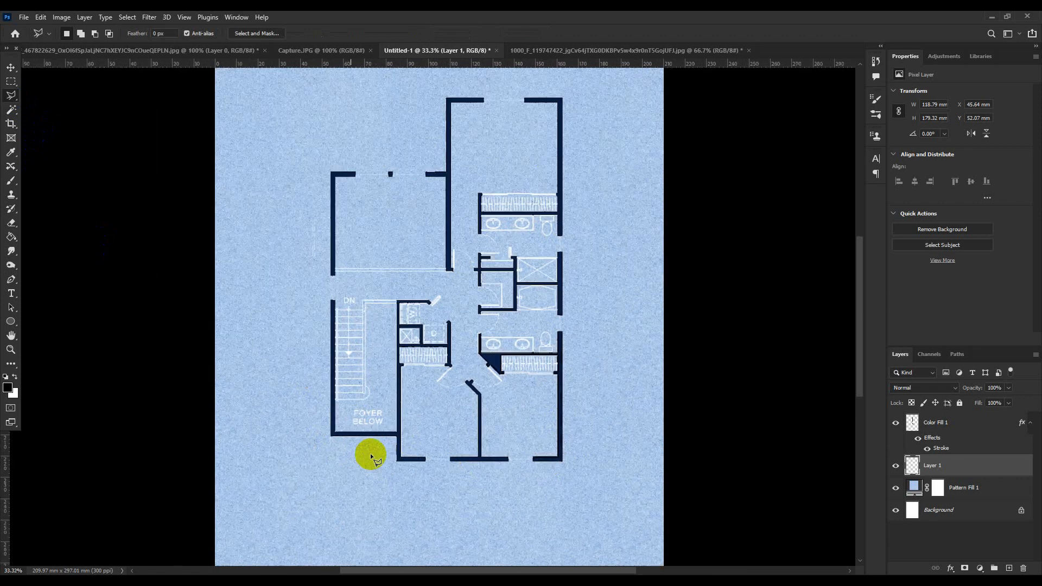
scroll(373, 416, "up", 5)
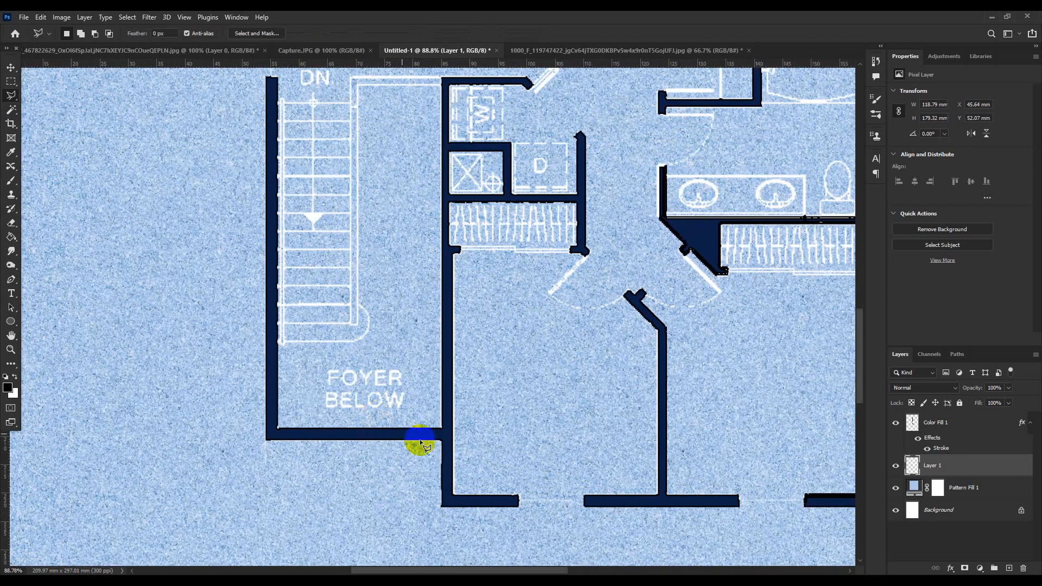
left_click(443, 431)
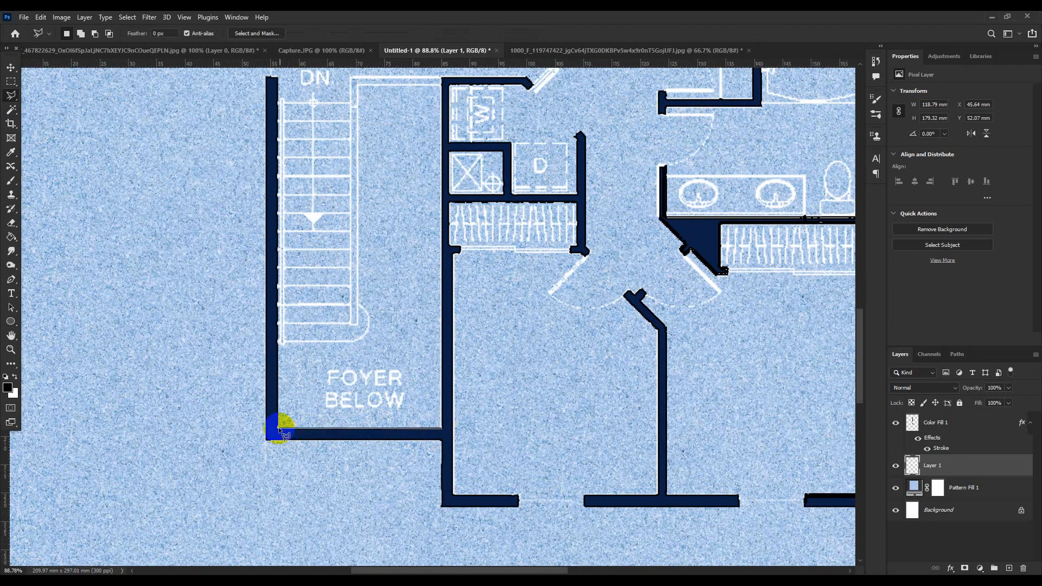
left_click(278, 429)
scroll(380, 429, "down", 4)
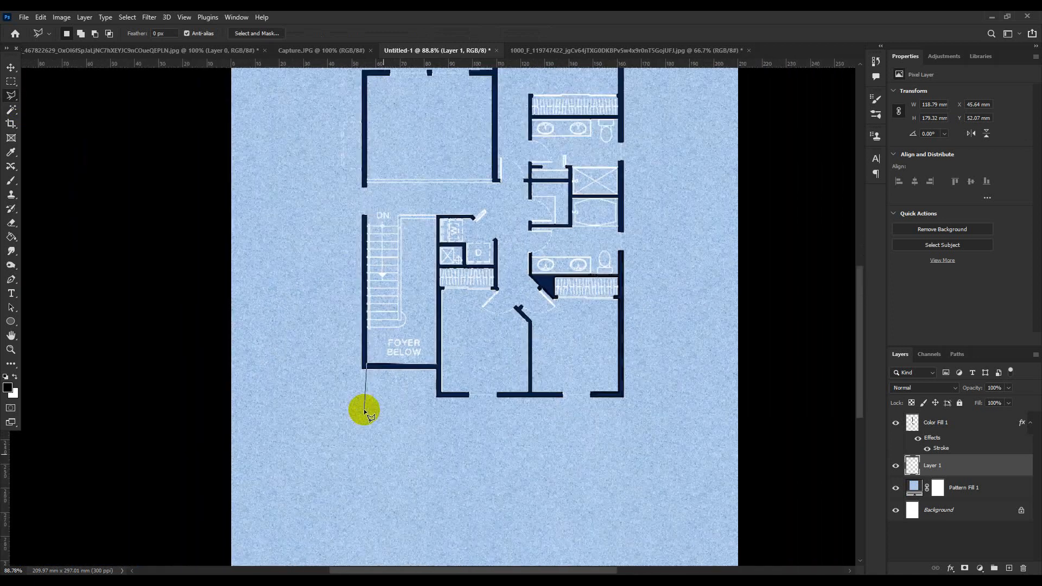
left_click(367, 76)
left_click(493, 76)
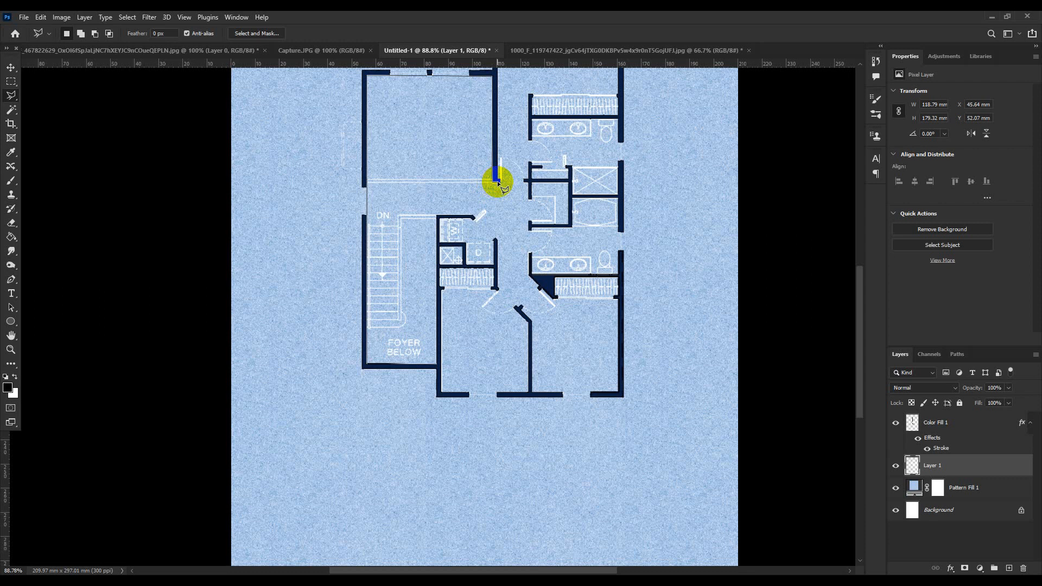
- Continue the outline around the upper bedroom, the right exterior wall and the lower bedrooms, and close it into one interior selection
scroll(497, 182, "down", 4)
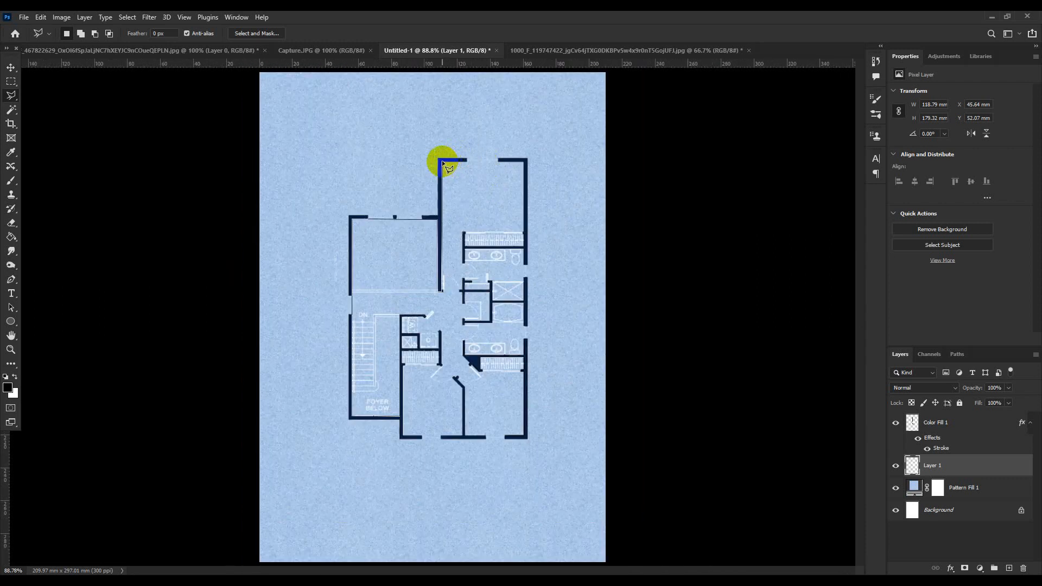
left_click(524, 163)
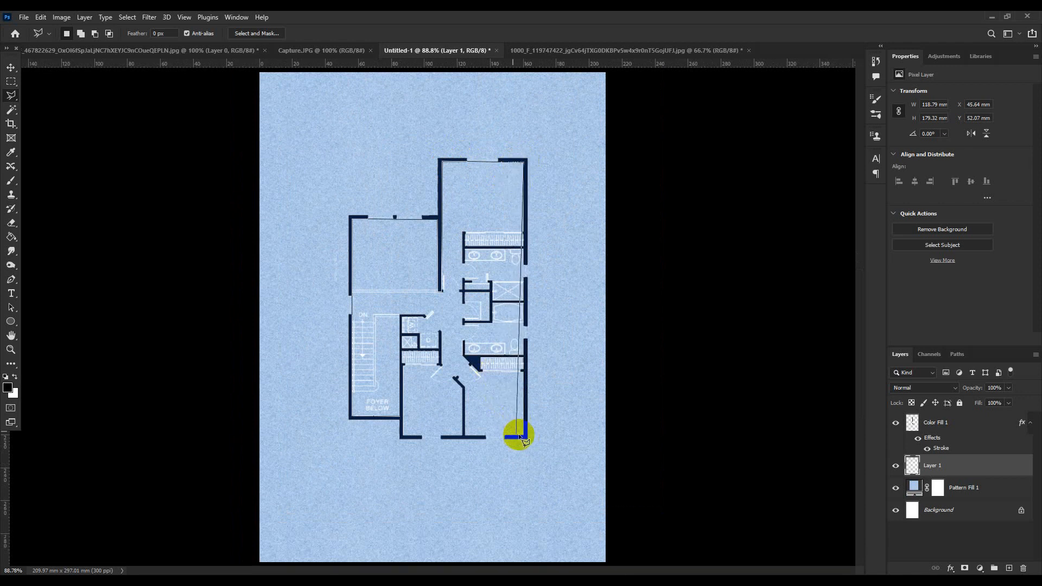
left_click(523, 436)
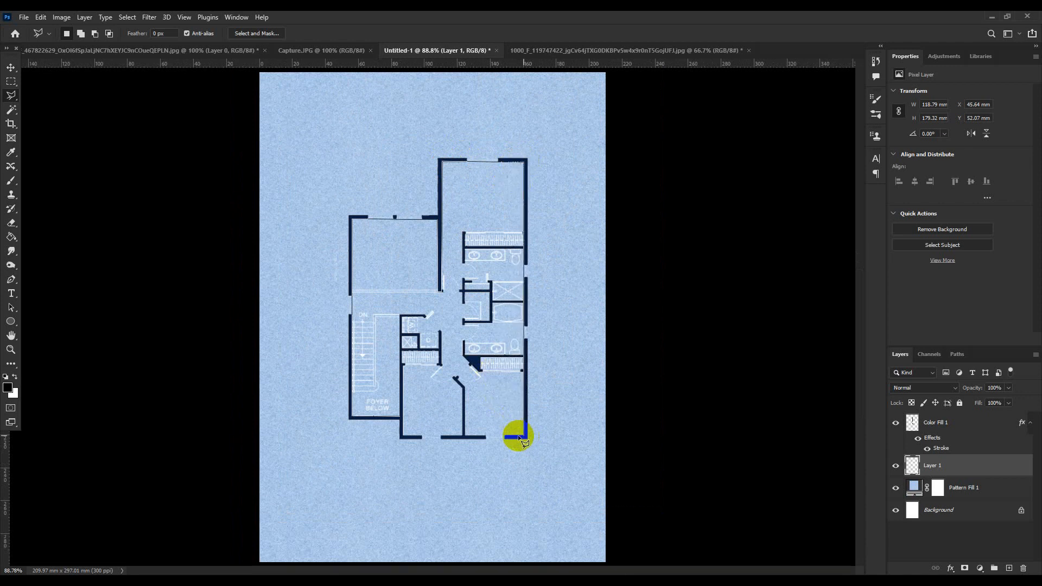
left_click(404, 436)
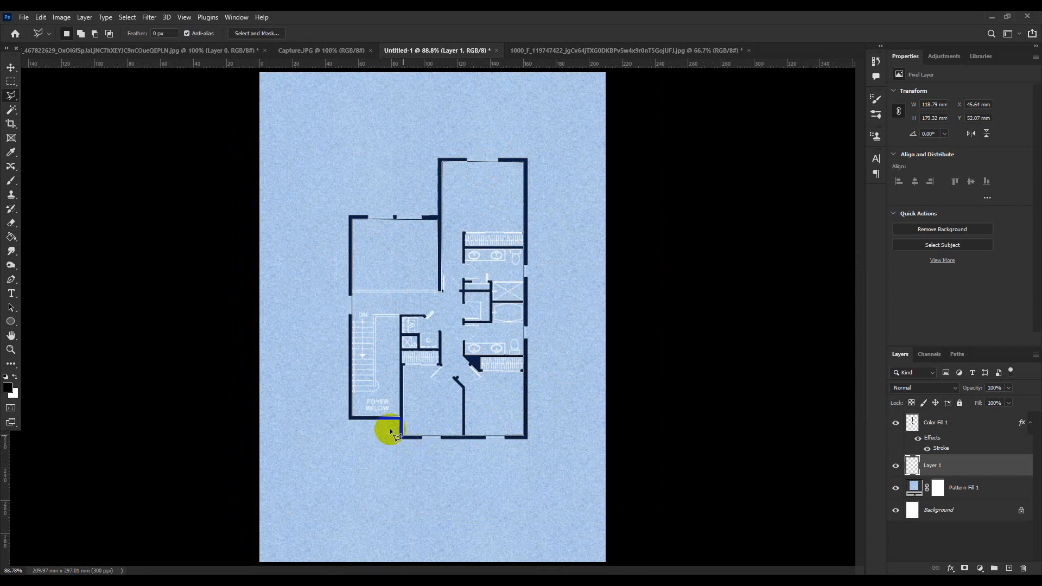
key("ctrl+plus")
key("ctrl+plus")
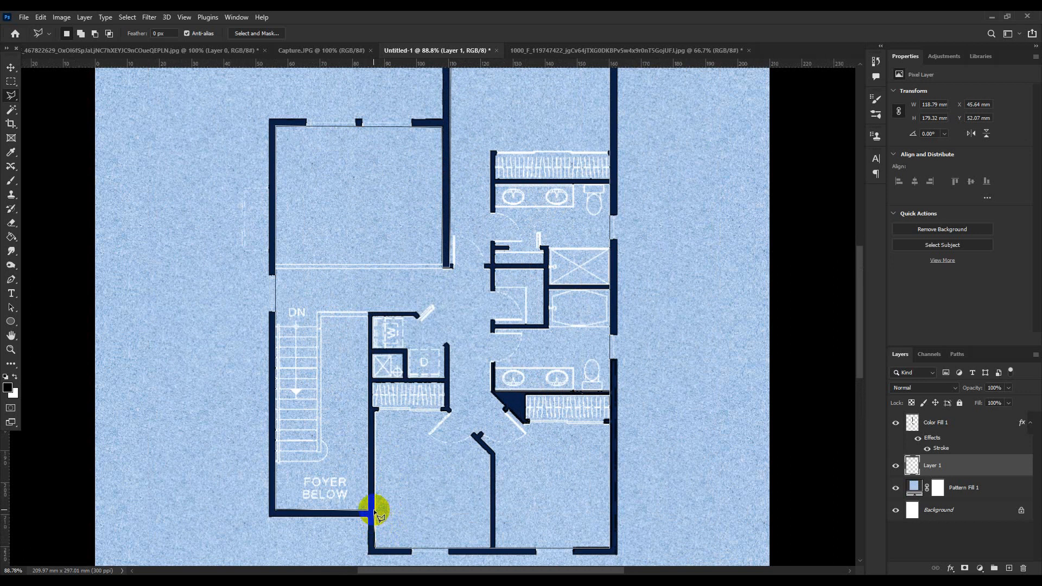
left_click(369, 512)
scroll(518, 304, "down", 5)
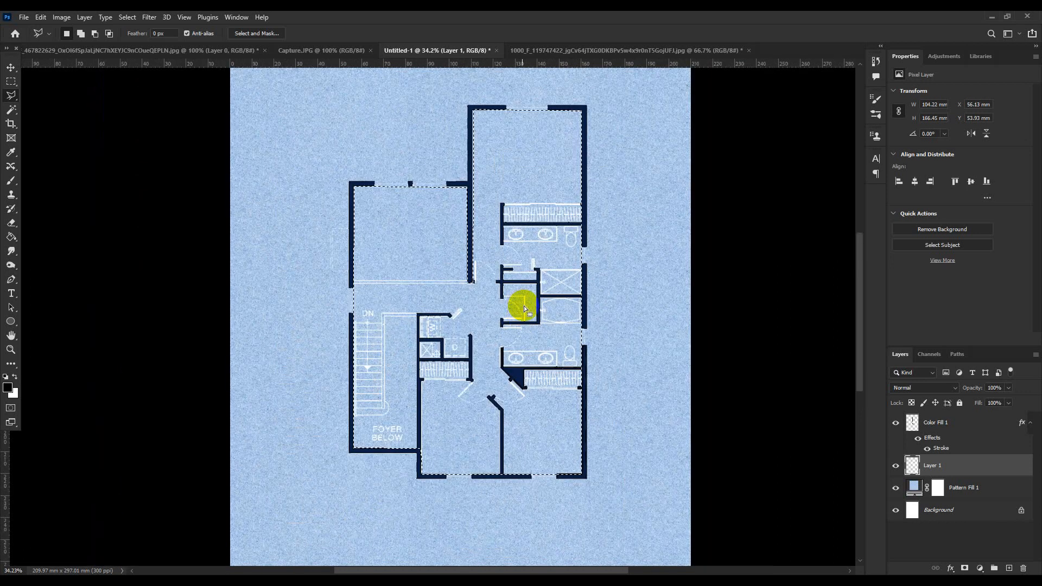
- Fill the interior selection with a Pattern Fill layer using the brown pattern at 100% scale and place it below Layer 1
left_click(981, 568)
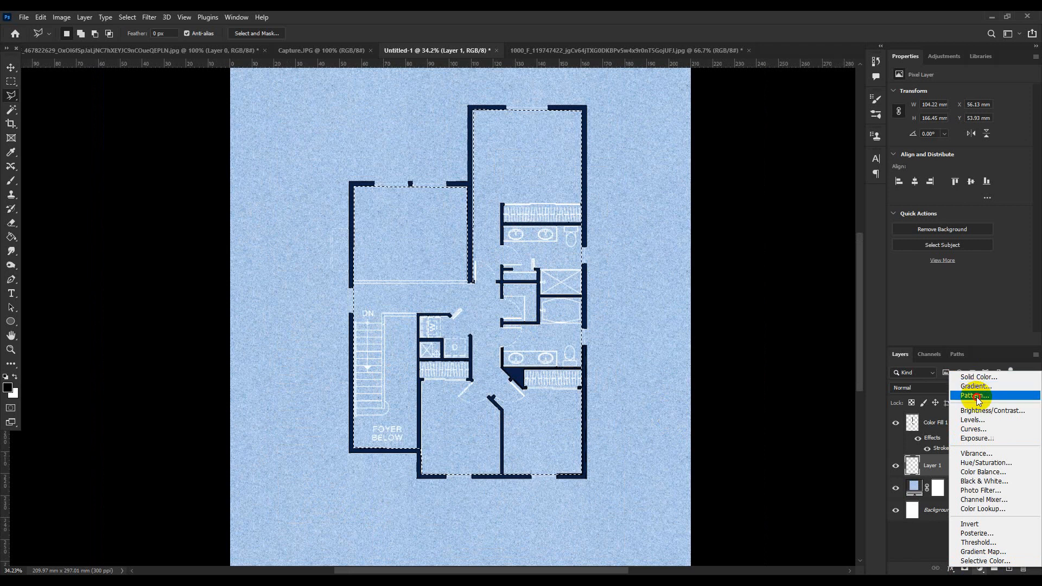
left_click(969, 396)
left_click(453, 196)
left_click(396, 288)
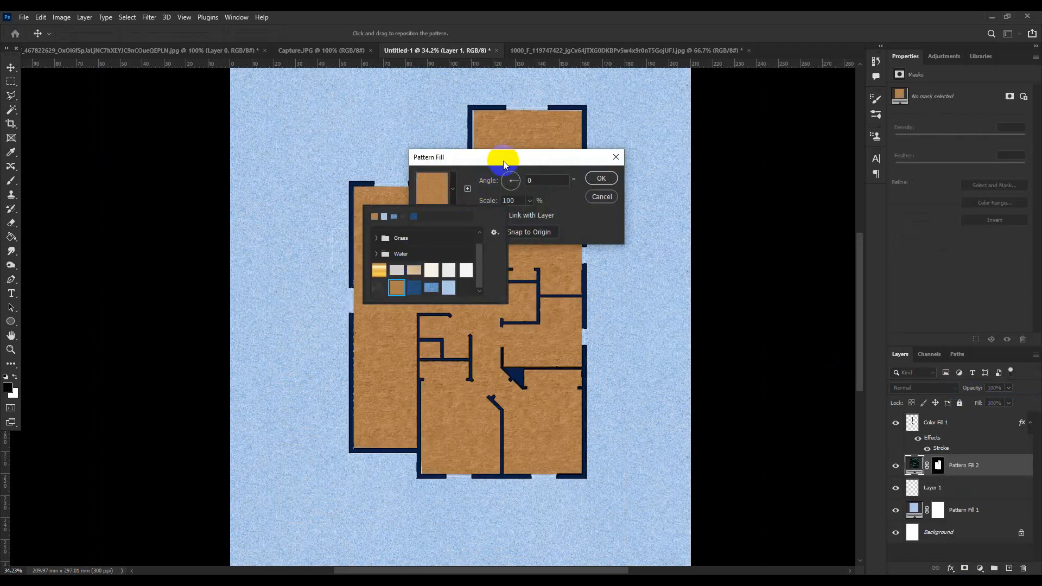
left_click(602, 179)
left_click(601, 178)
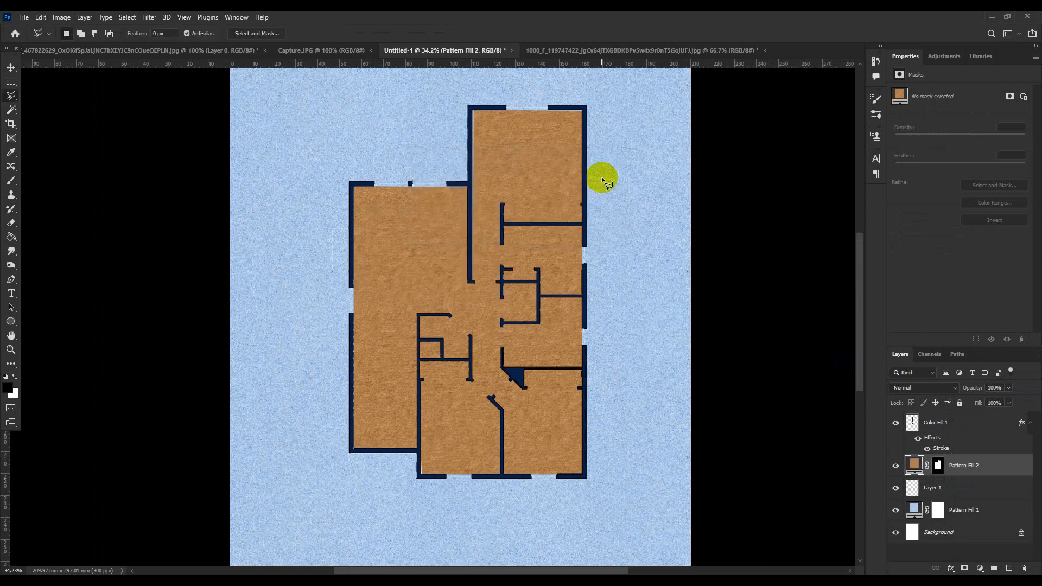
left_click_drag(995, 466, 995, 496)
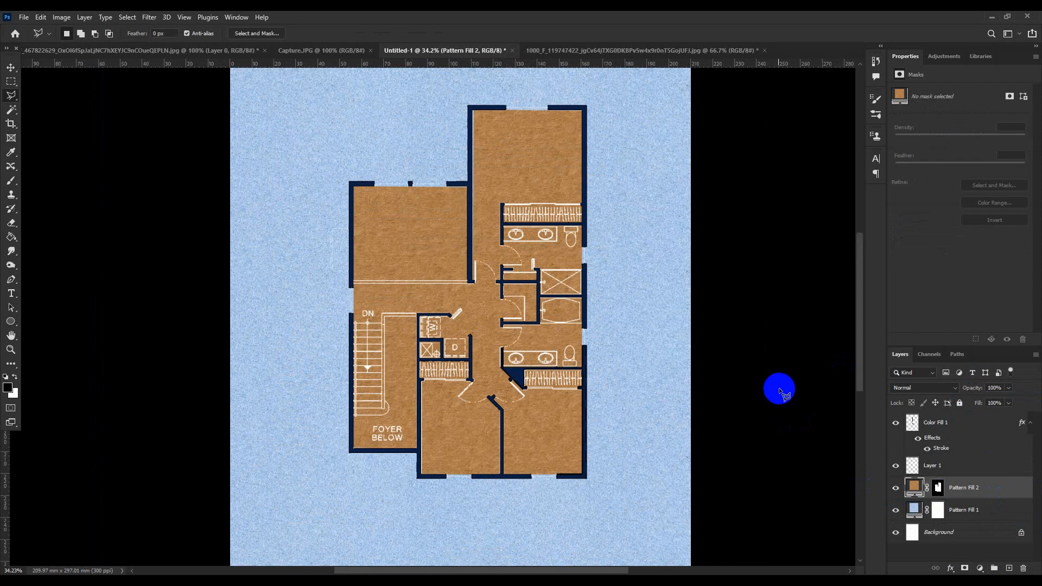
- Select the Color Fill 1 wall layer and add a Drop Shadow effect to it
left_click(11, 68)
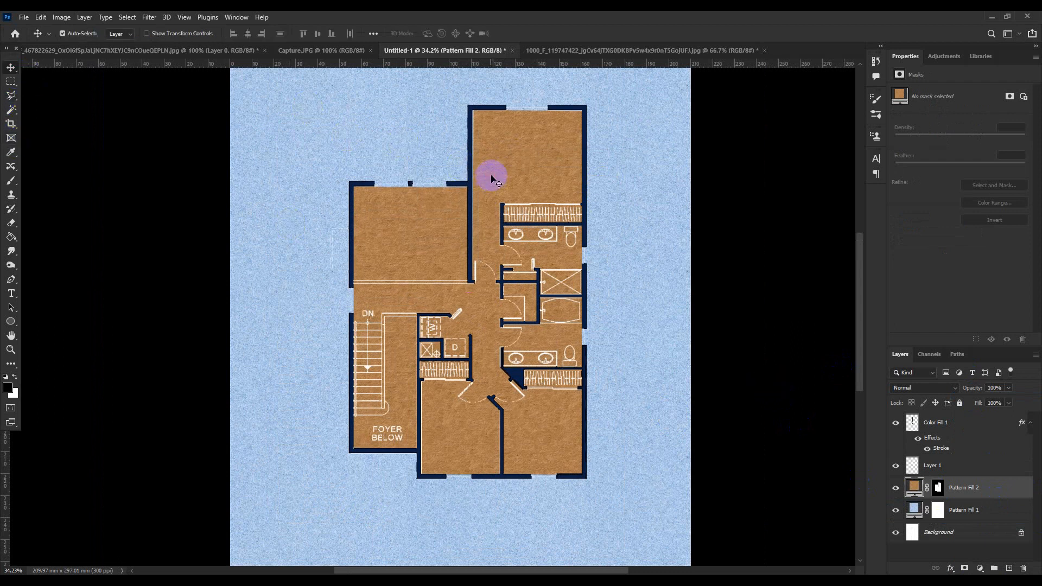
scroll(689, 295, "down", 2)
left_click(690, 296)
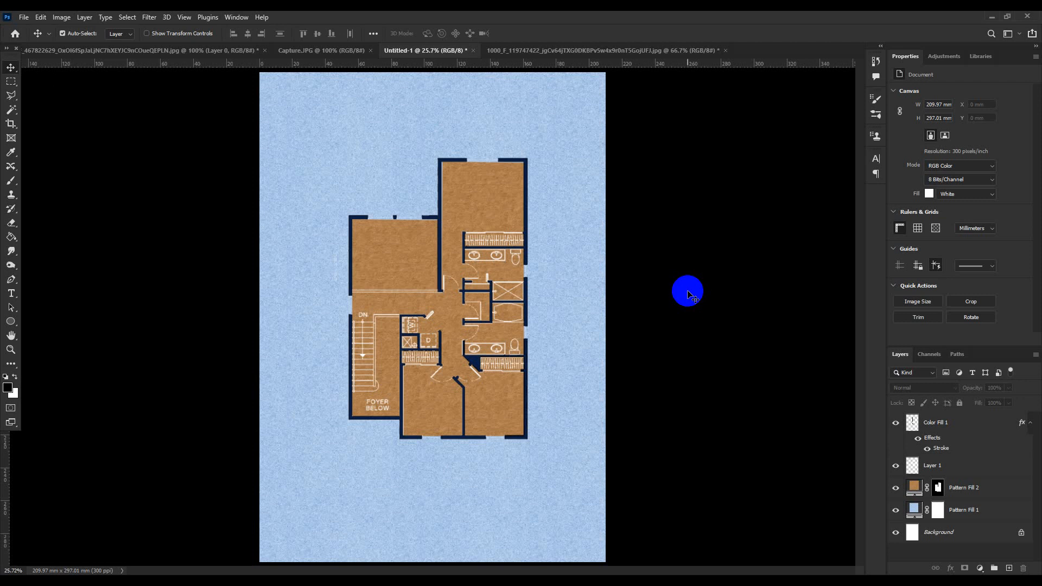
left_click(441, 284)
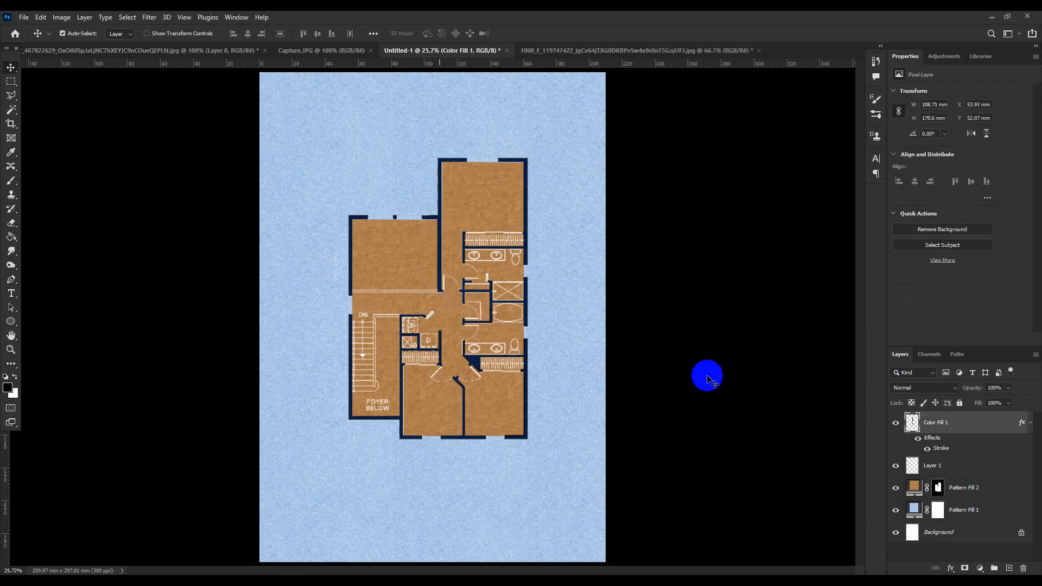
double_click(985, 423)
left_click(646, 282)
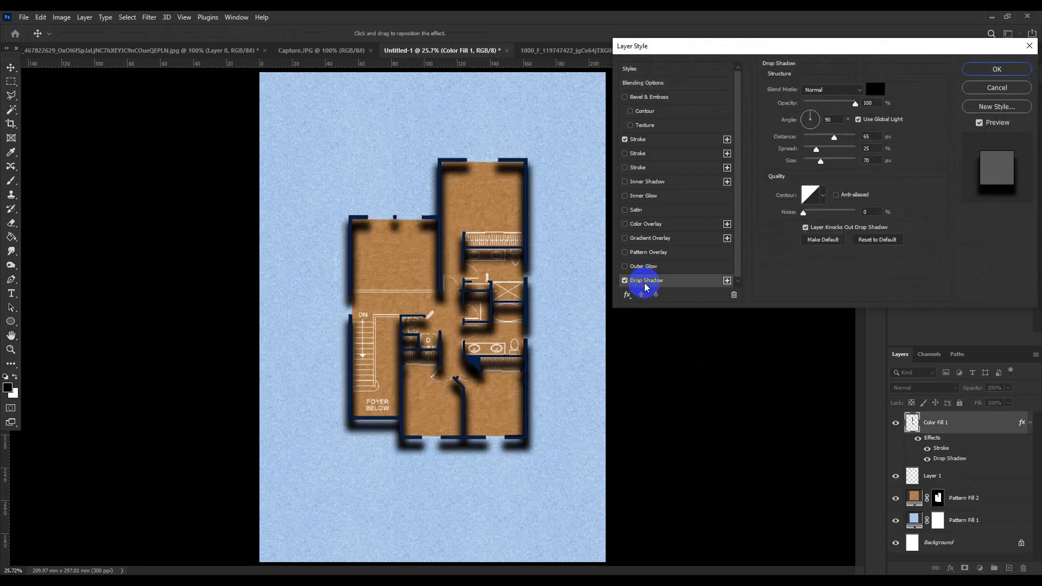
- Set the walls' drop shadow to 28% opacity, -48° angle, 33 px distance, 56% spread and 24 px size, and apply it
left_click_drag(836, 137, 812, 140)
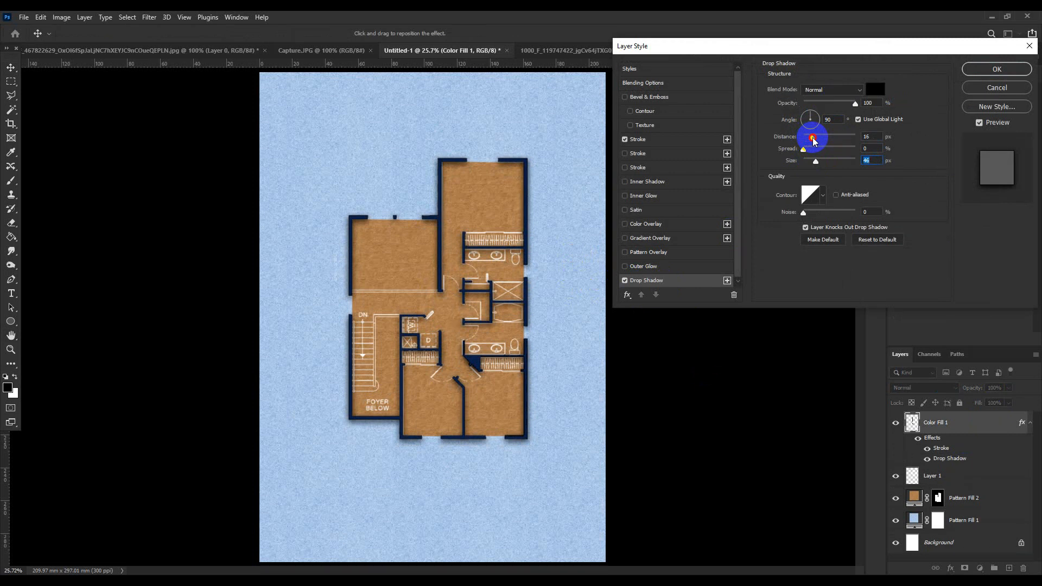
mouse_move(813, 140)
left_mouse_down()
mouse_move(842, 146)
mouse_move(807, 149)
left_mouse_up()
left_click_drag(850, 106, 840, 103)
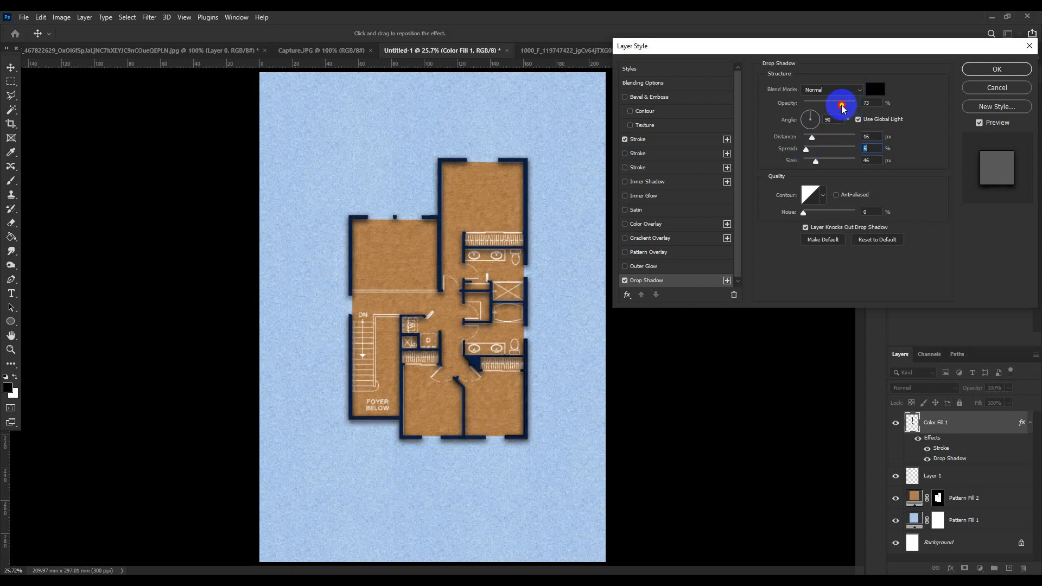
mouse_move(813, 140)
left_mouse_down()
mouse_move(811, 162)
mouse_move(814, 119)
mouse_move(816, 129)
left_mouse_up()
left_click(802, 151)
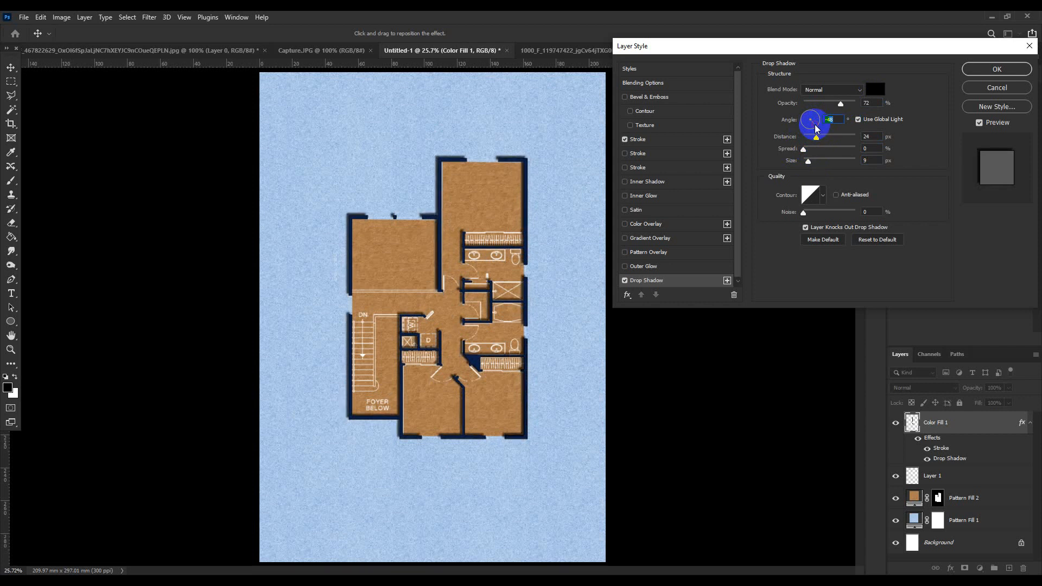
left_click_drag(816, 138, 833, 153)
left_click_drag(808, 161, 813, 163)
left_click_drag(841, 103, 821, 111)
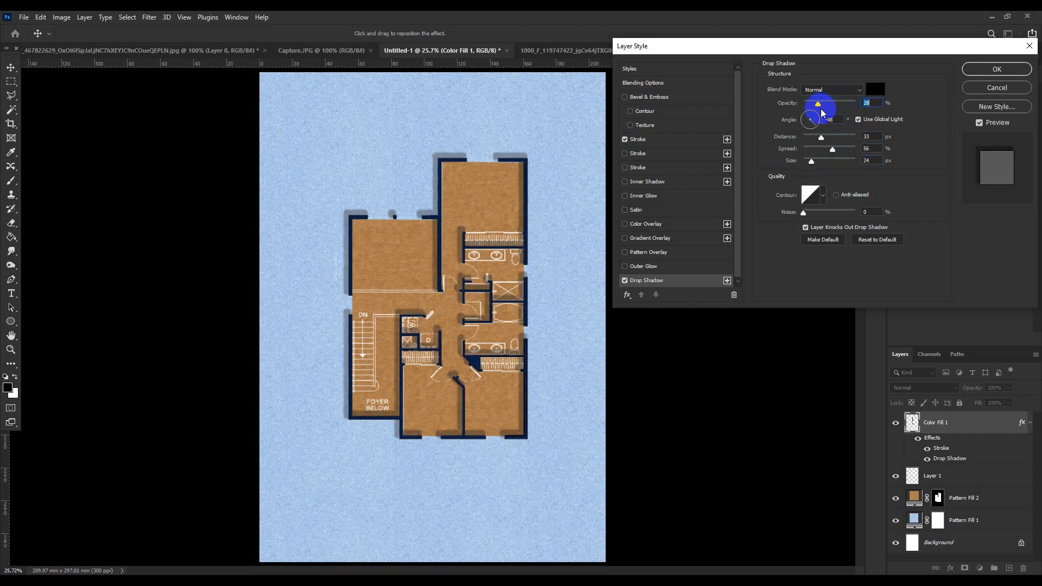
left_click(987, 76)
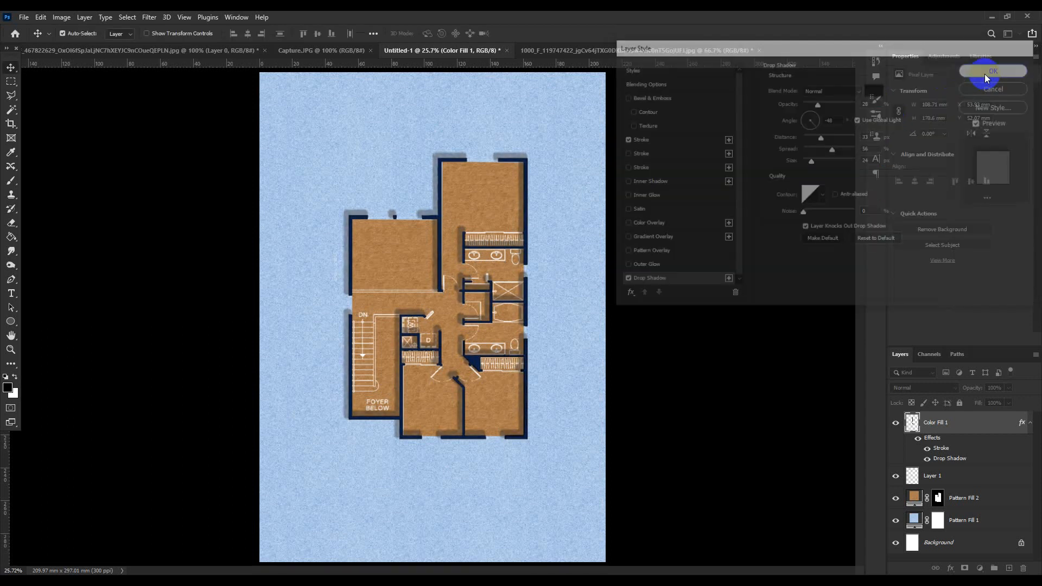
- Select the blue background layer Pattern Fill 1 and rasterize it
scroll(359, 285, "down", 4)
scroll(377, 271, "up", 3)
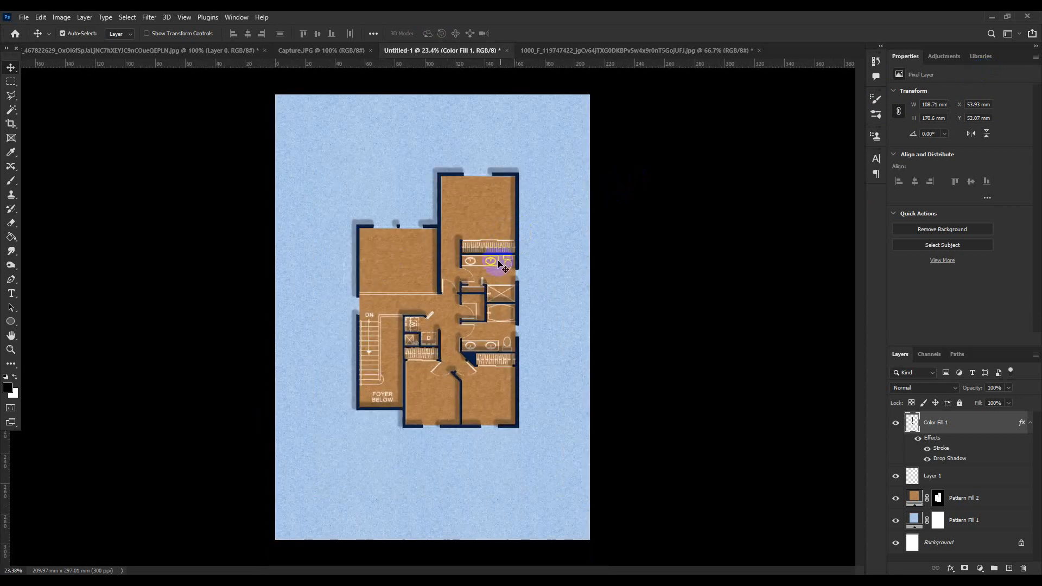
scroll(499, 266, "down", 1)
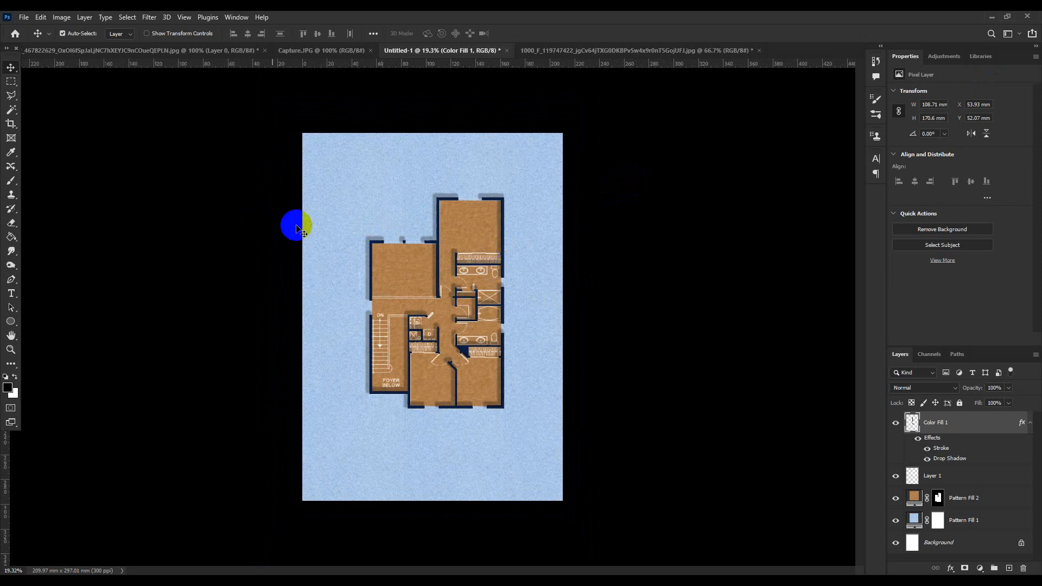
scroll(536, 318, "up", 1)
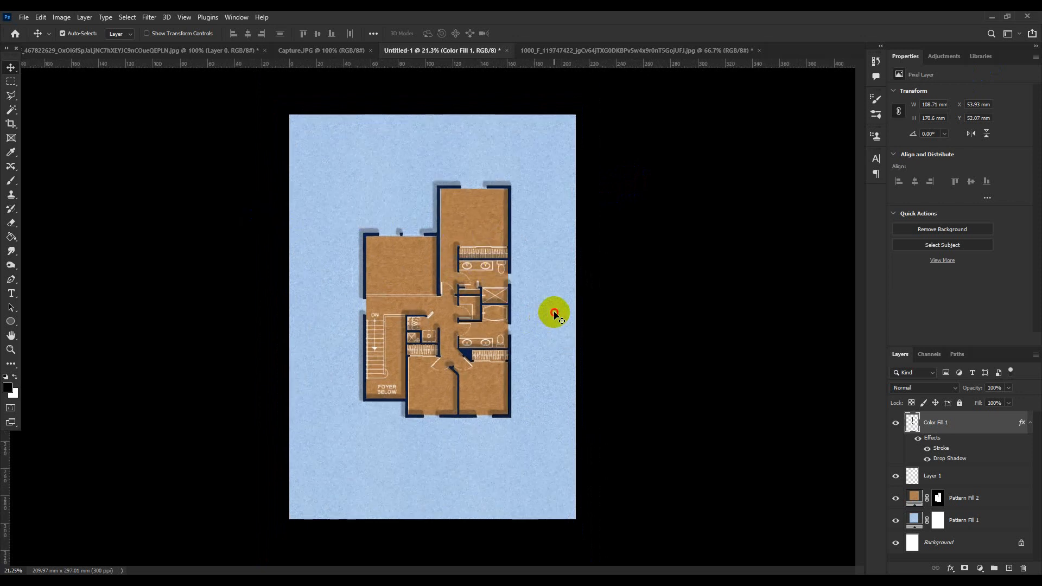
left_click(554, 313)
key("ctrl")
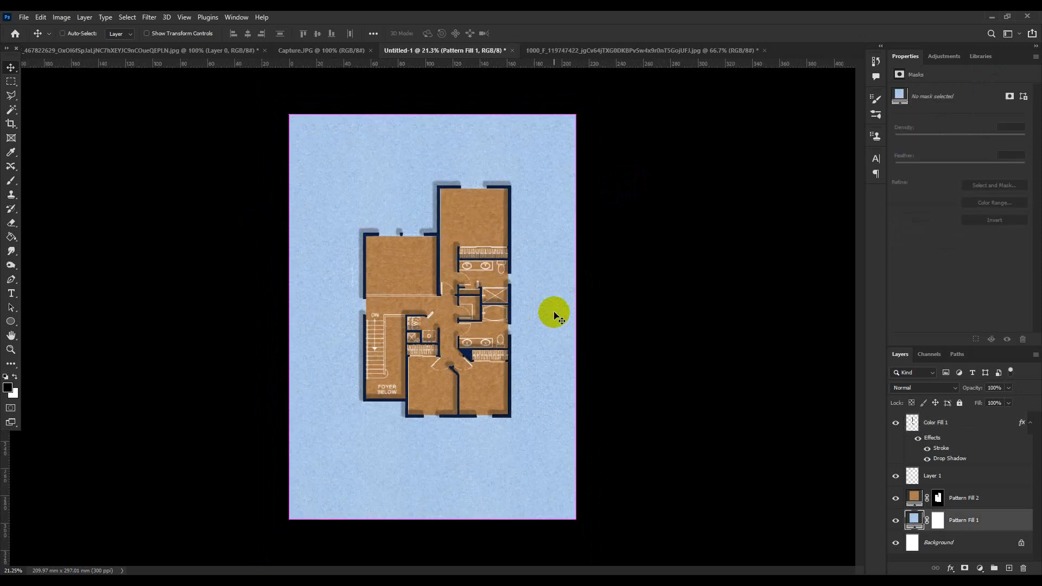
left_click(937, 521)
right_click(937, 522)
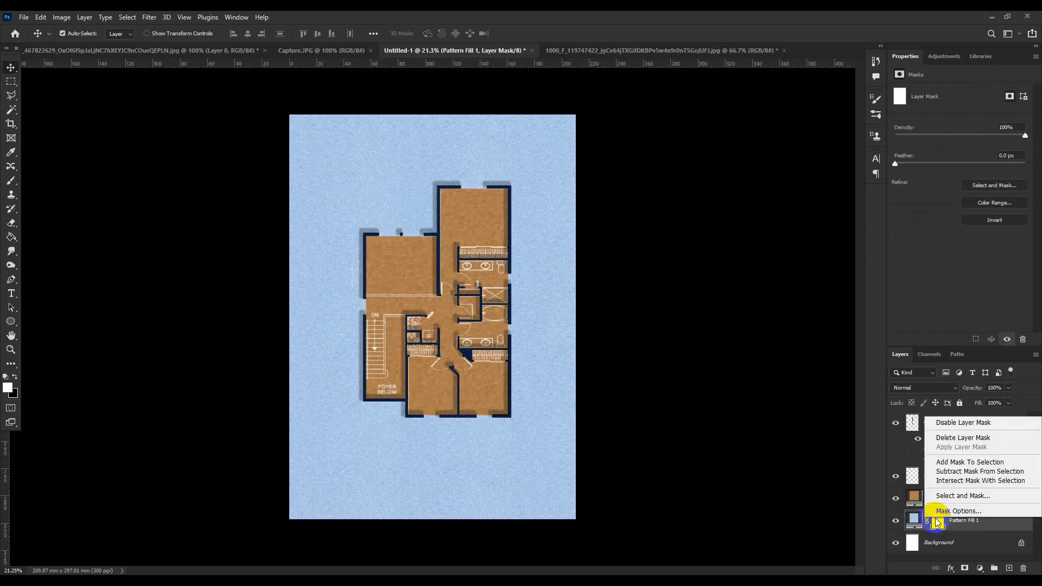
left_click(937, 518)
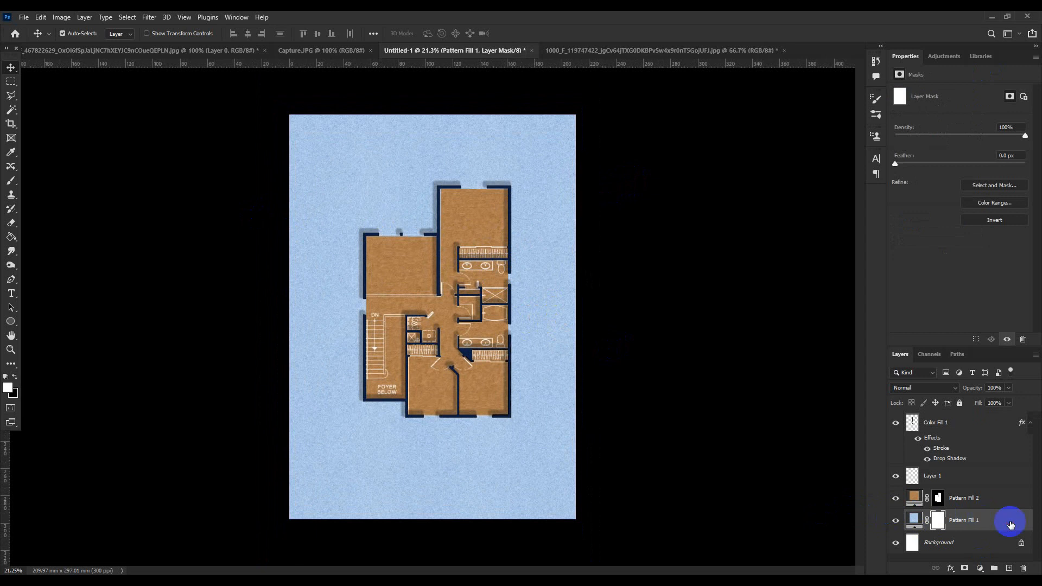
right_click(1011, 523)
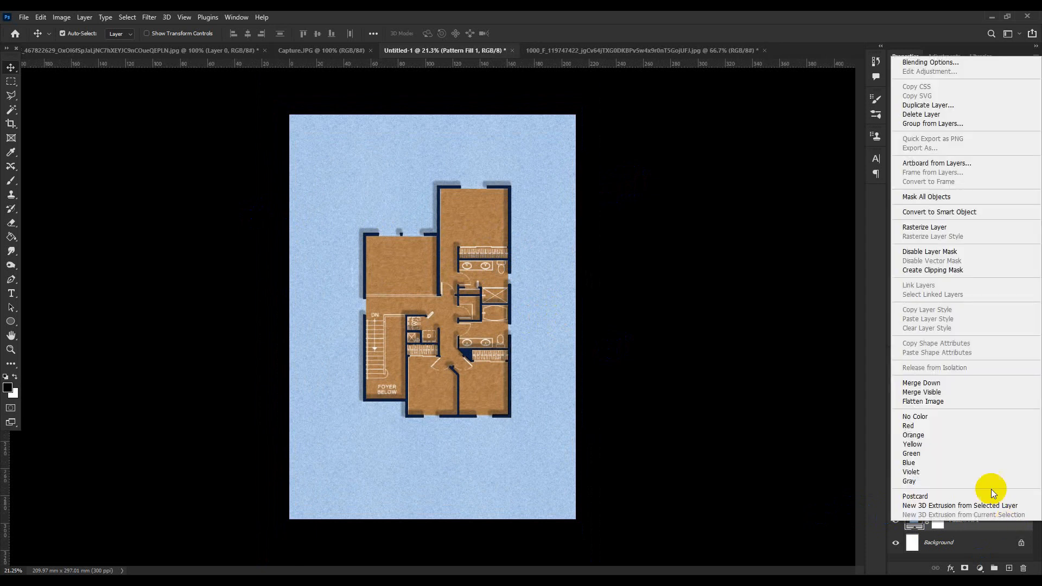
left_click(928, 227)
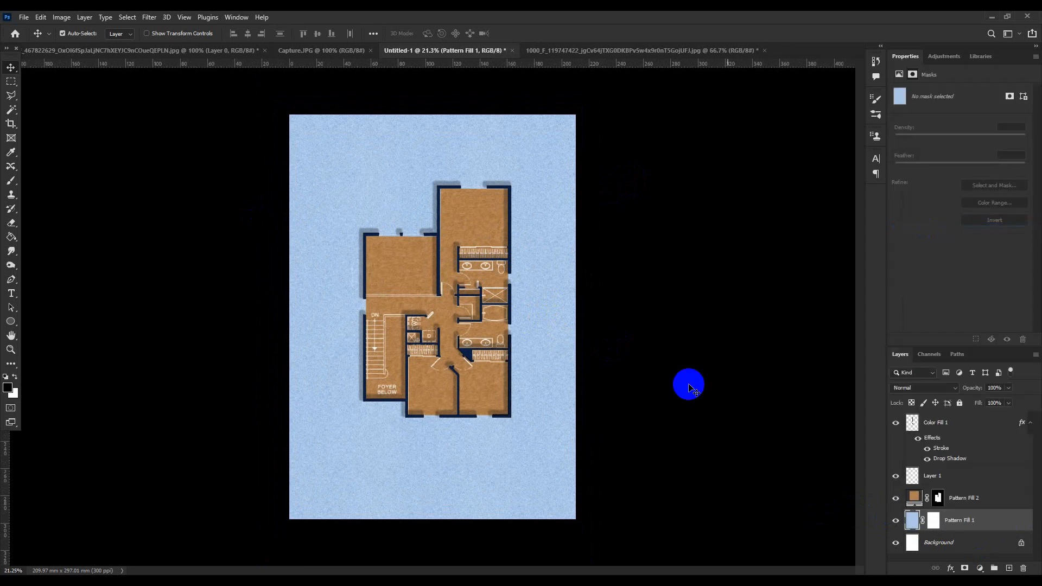
- Darken the blue Pattern Fill 1 layer with Levels, setting the input black point to 119 and midtones to 0.61
key("ctrl+l")
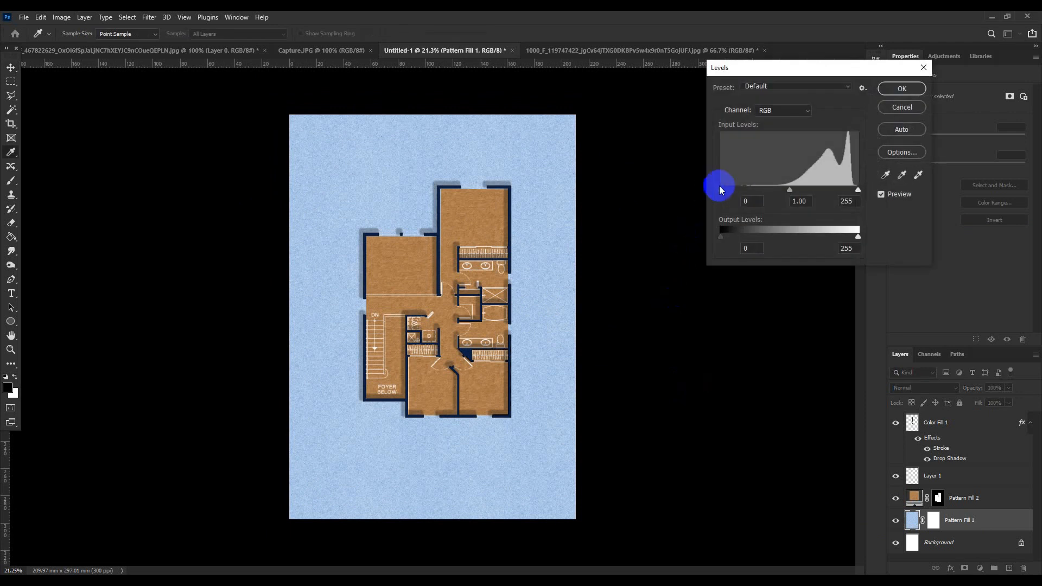
left_click_drag(725, 191, 773, 192)
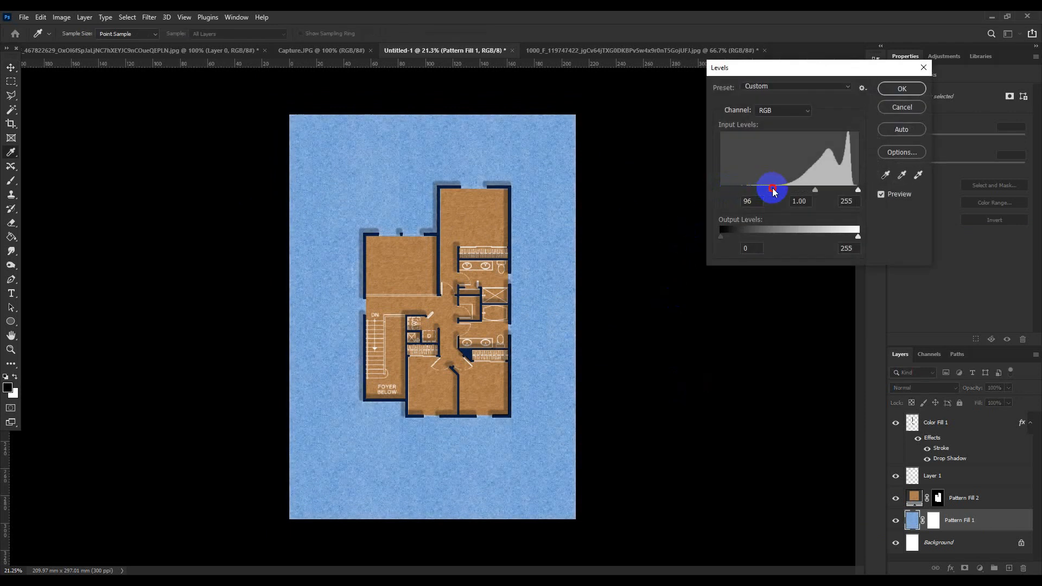
left_click_drag(856, 191, 785, 190)
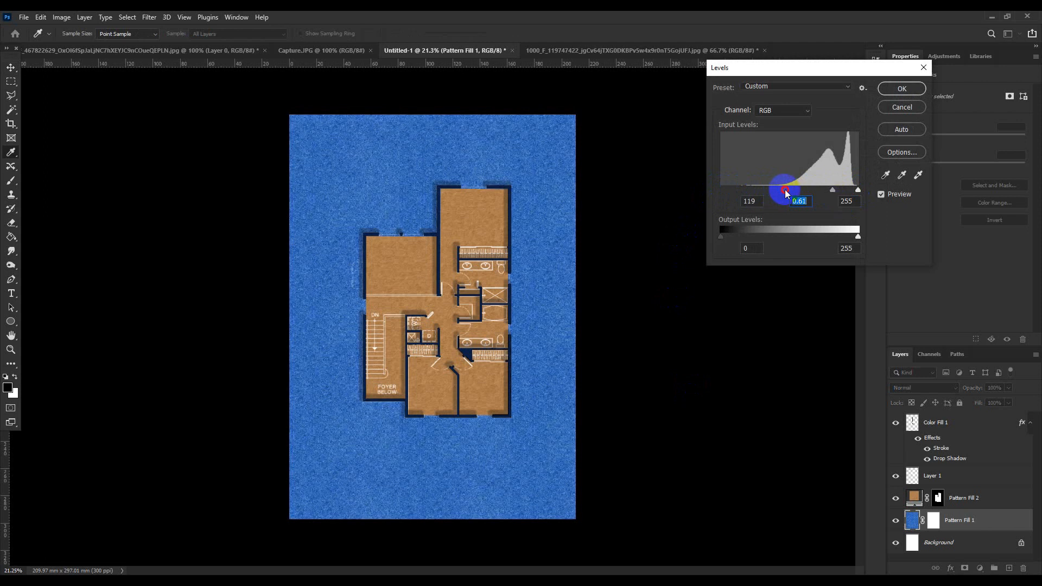
left_click(902, 89)
- Mute the blue background with Hue/Saturation, using hue +6, saturation -65 and lightness about -11
key("ctrl+u")
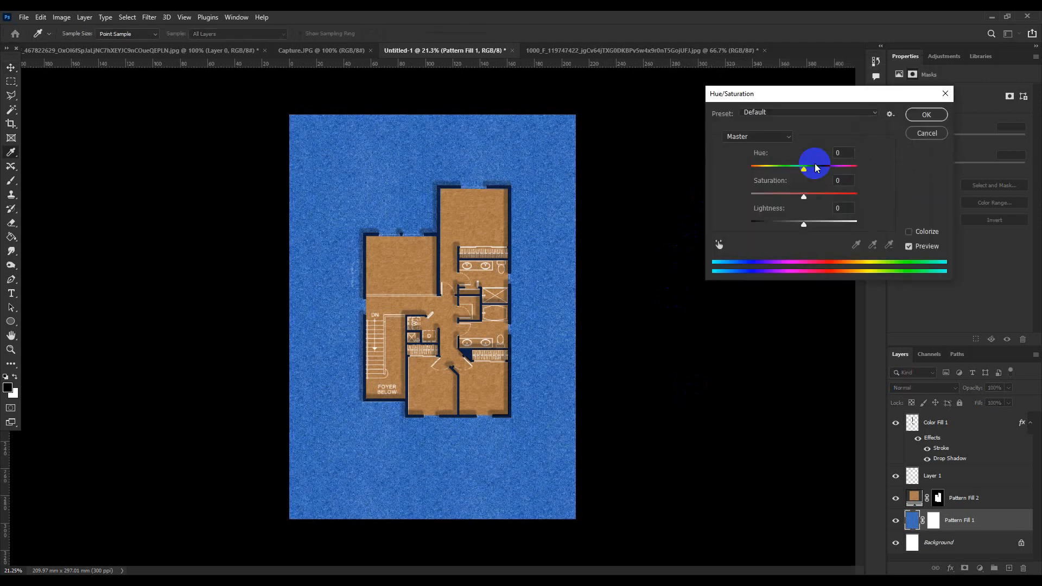
left_click_drag(803, 166, 769, 205)
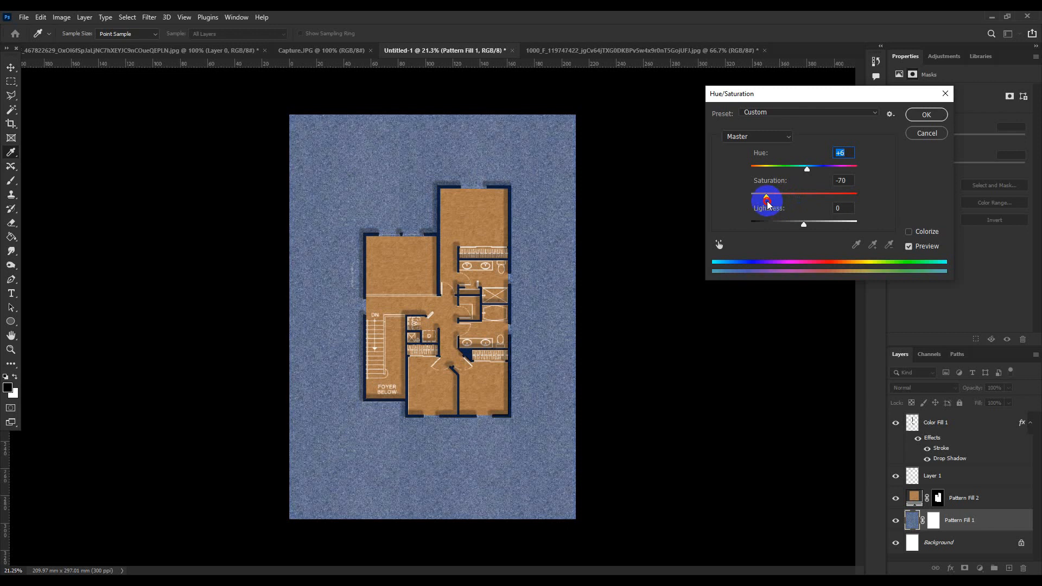
left_click(767, 200)
left_click_drag(803, 226, 798, 227)
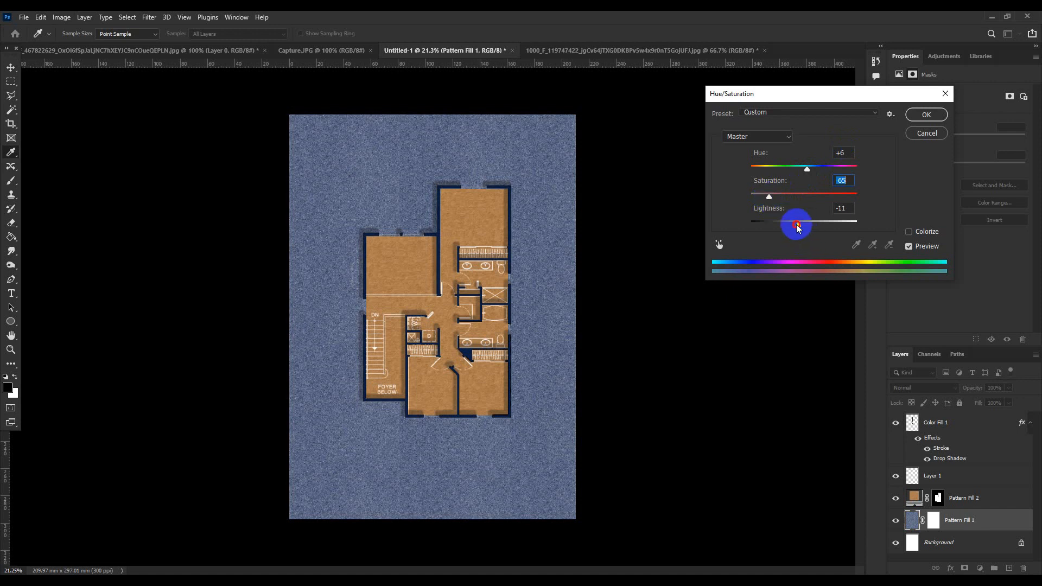
left_click(926, 115)
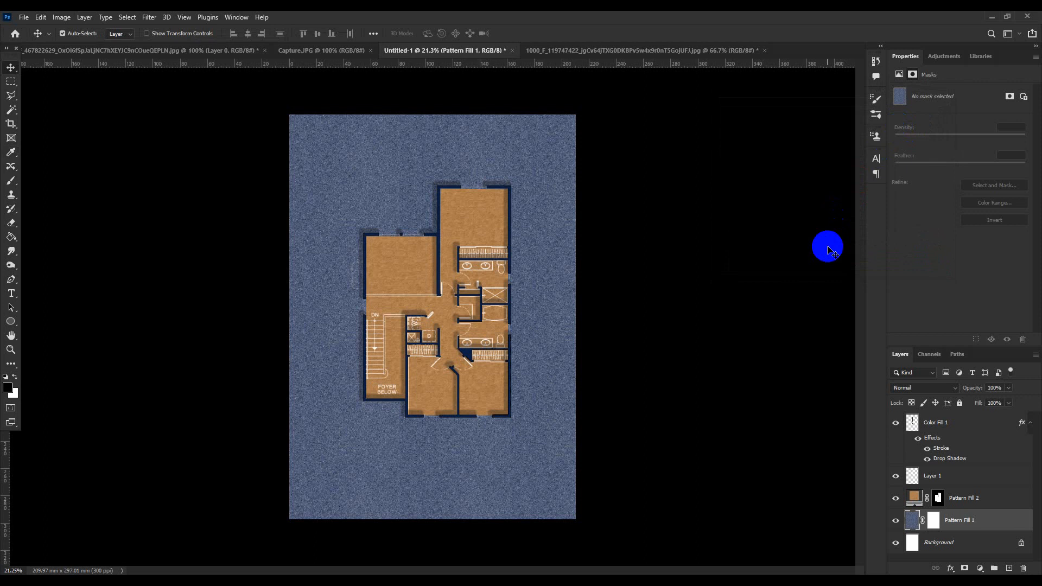
- Close the Capture.JPG document and the blue texture image, keeping the floor plan and the tree sheet open
scroll(717, 283, "up", 1)
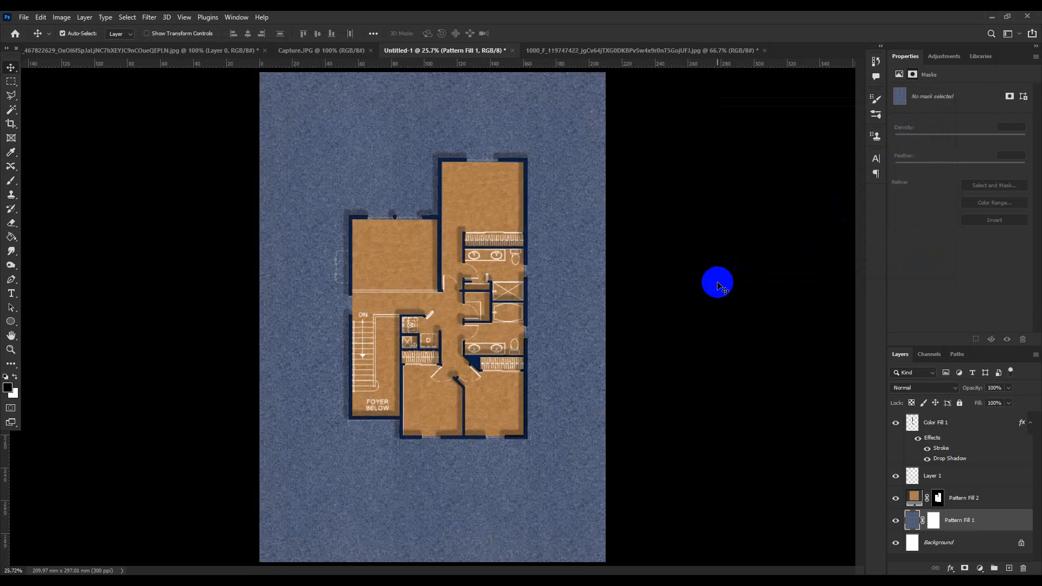
scroll(718, 283, "up", 1)
scroll(718, 283, "down", 2)
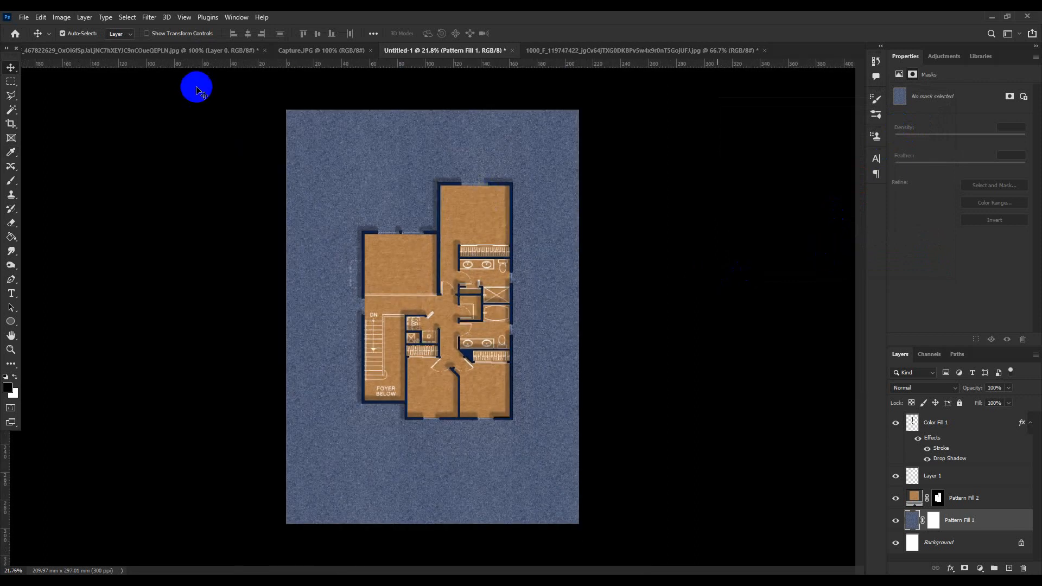
left_click(296, 50)
left_click(371, 50)
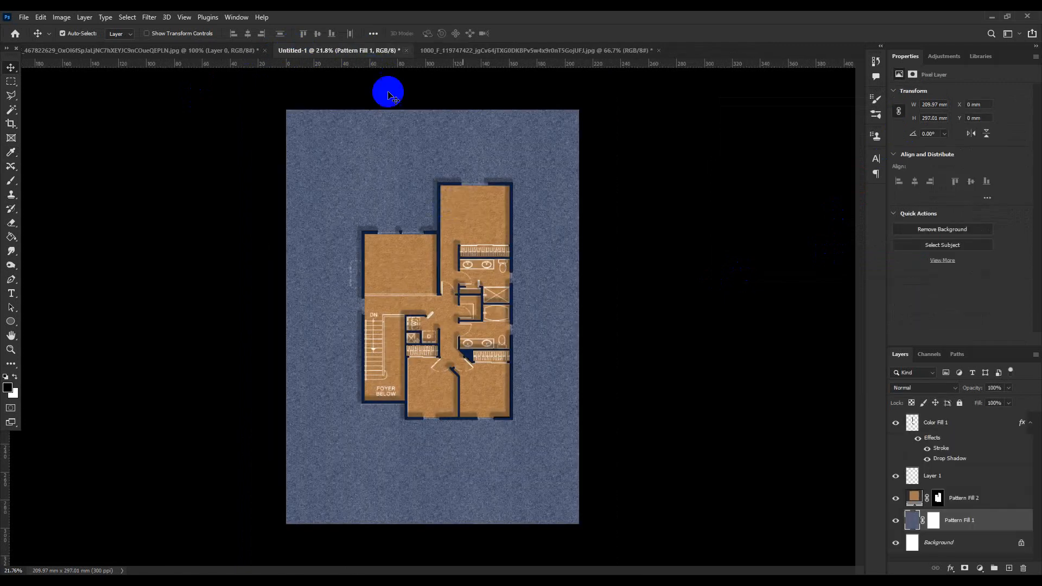
left_click(454, 51)
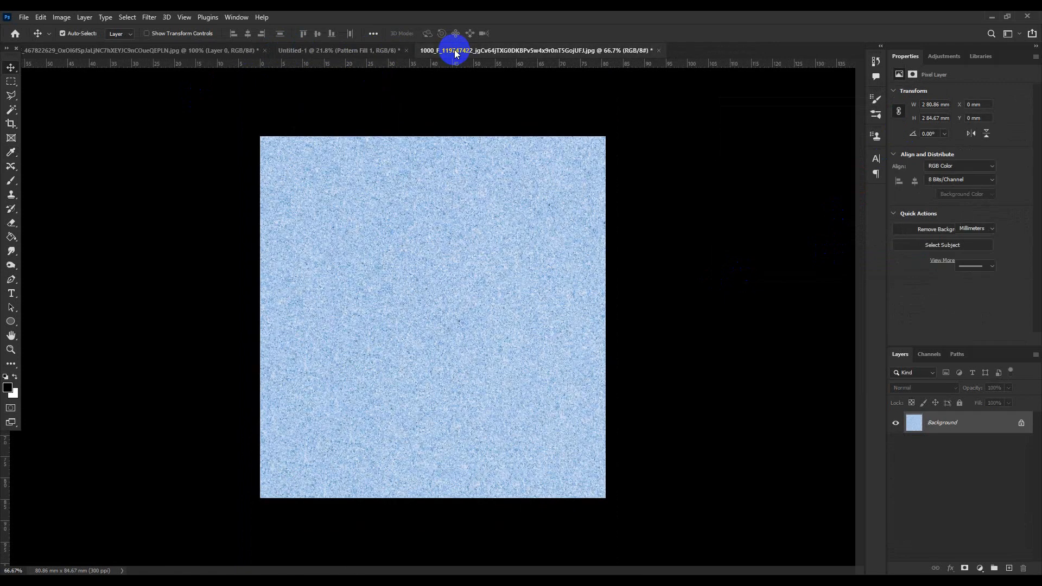
left_click(658, 51)
left_click(517, 232)
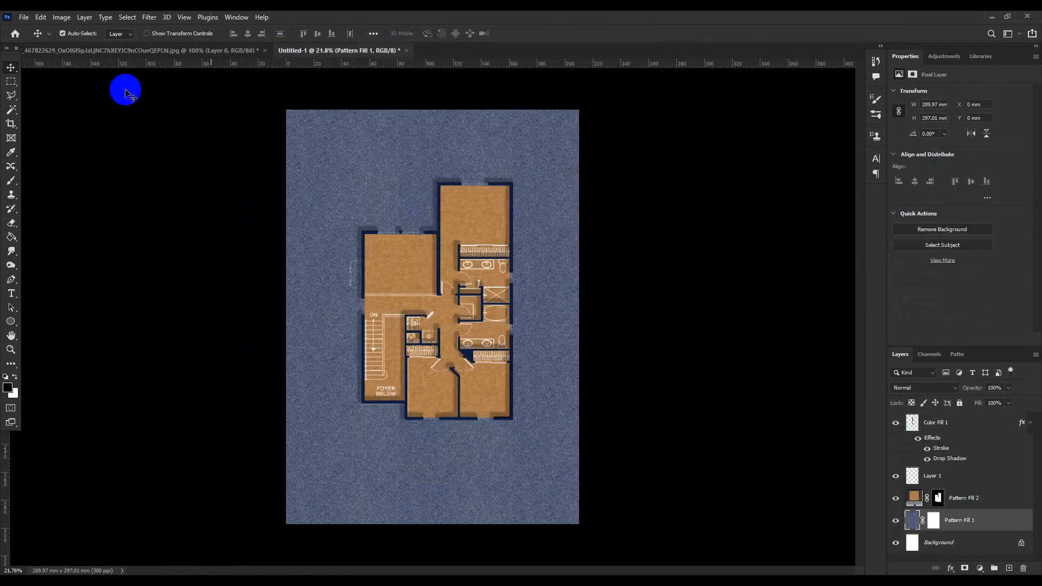
- Select the white background of the tree sheet with the Magic Wand, delete it and deselect
left_click(142, 50)
left_click(11, 109)
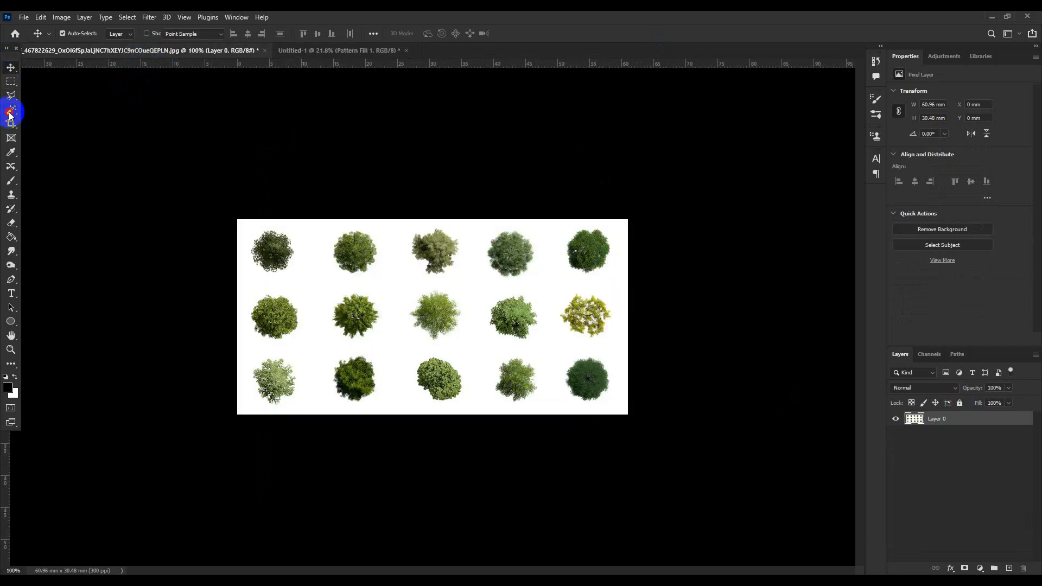
left_click(399, 282)
key("Delete")
key("ctrl+d")
scroll(399, 282, "up", 2)
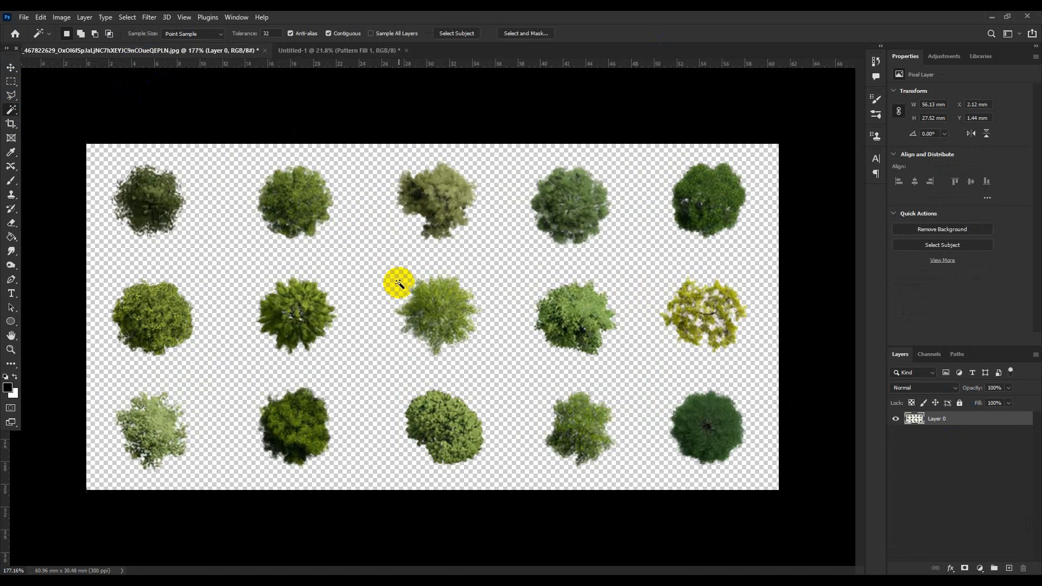
- Copy the second tree of the top row into the floor plan, scale it to about 48 mm wide and place it above the left room
key("m")
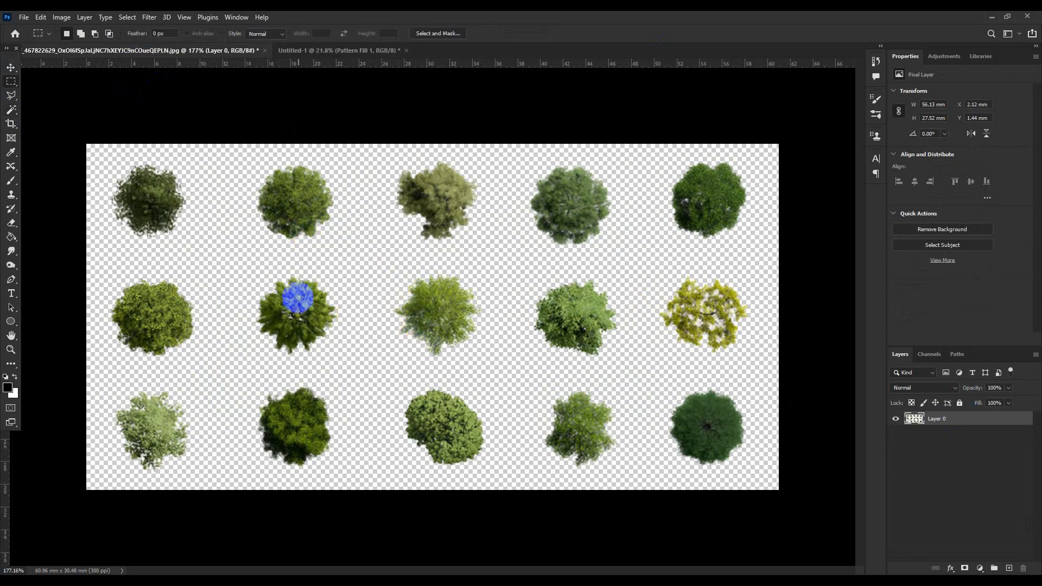
left_click_drag(239, 153, 355, 256)
key("v")
left_click_drag(279, 197, 454, 96)
key("ctrl+t")
left_click(537, 33)
left_click_drag(394, 140, 390, 153)
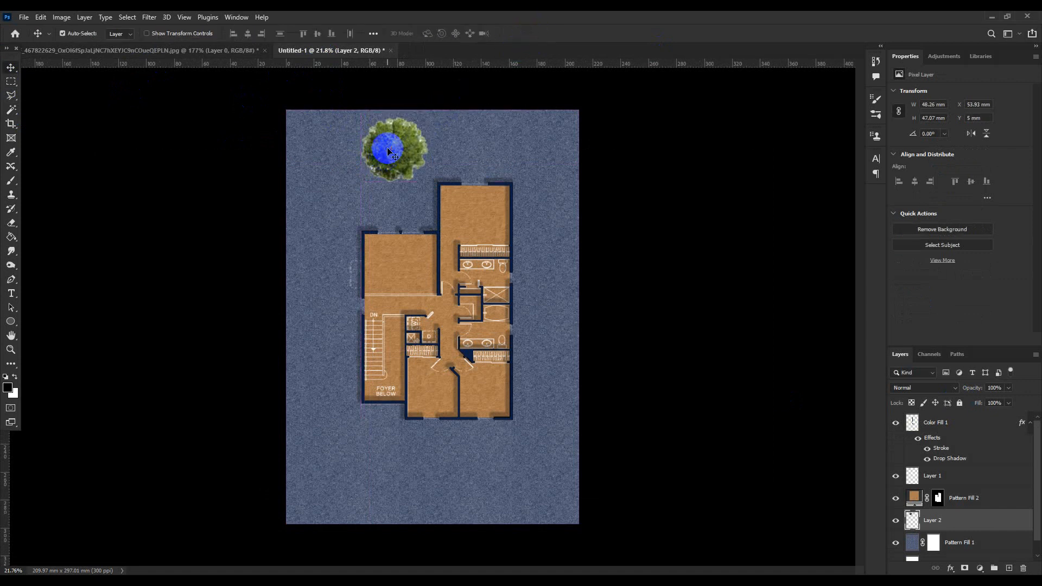
- Recolour the tree grey-blue using hue +147, reduced saturation and adjusted lightness, and duplicate it at the page's right edge beside the bathrooms
key("ctrl+u")
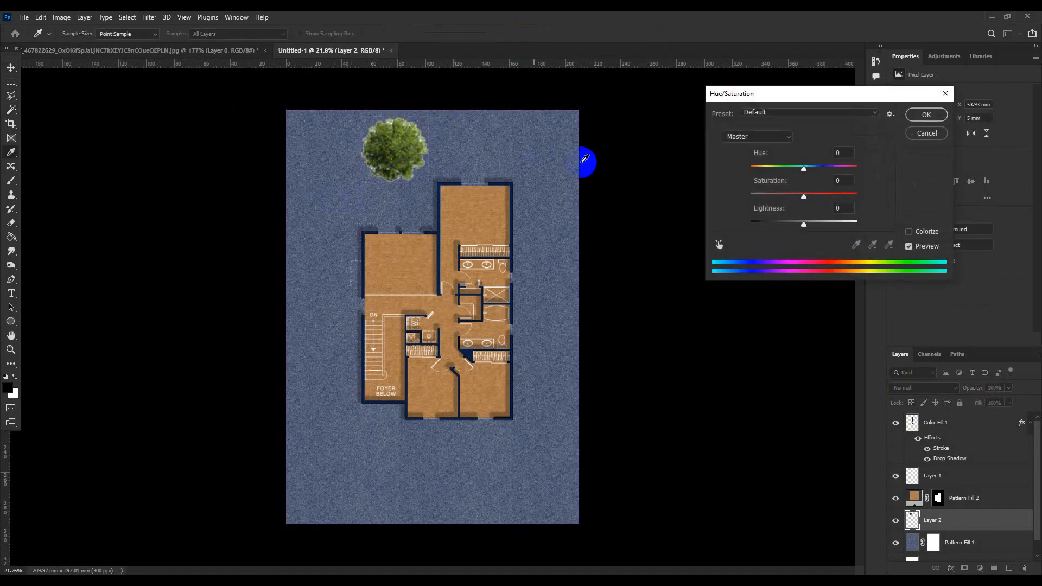
left_click_drag(808, 174, 791, 201)
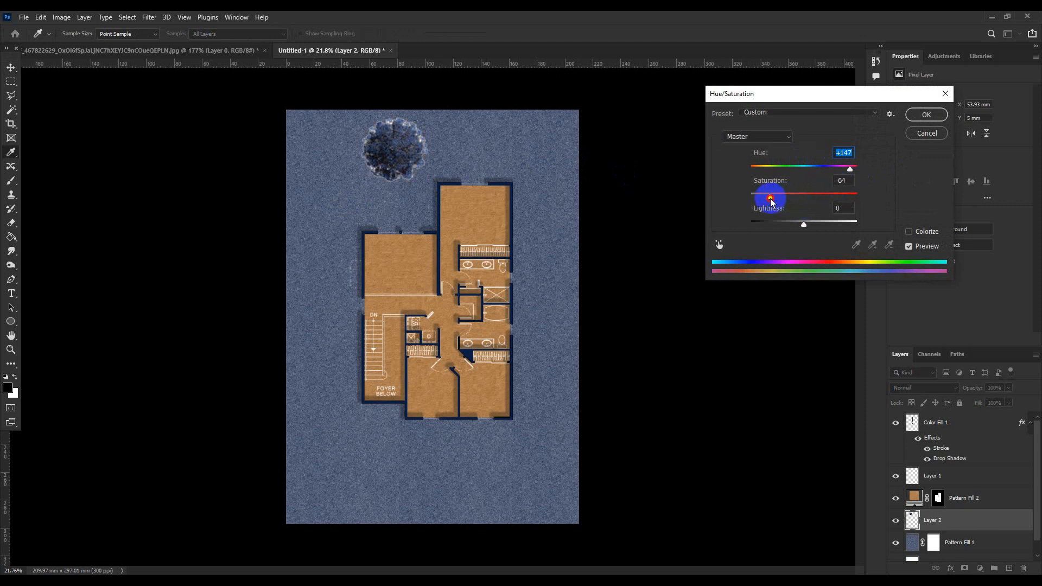
left_click_drag(769, 202, 812, 227)
left_click(924, 116)
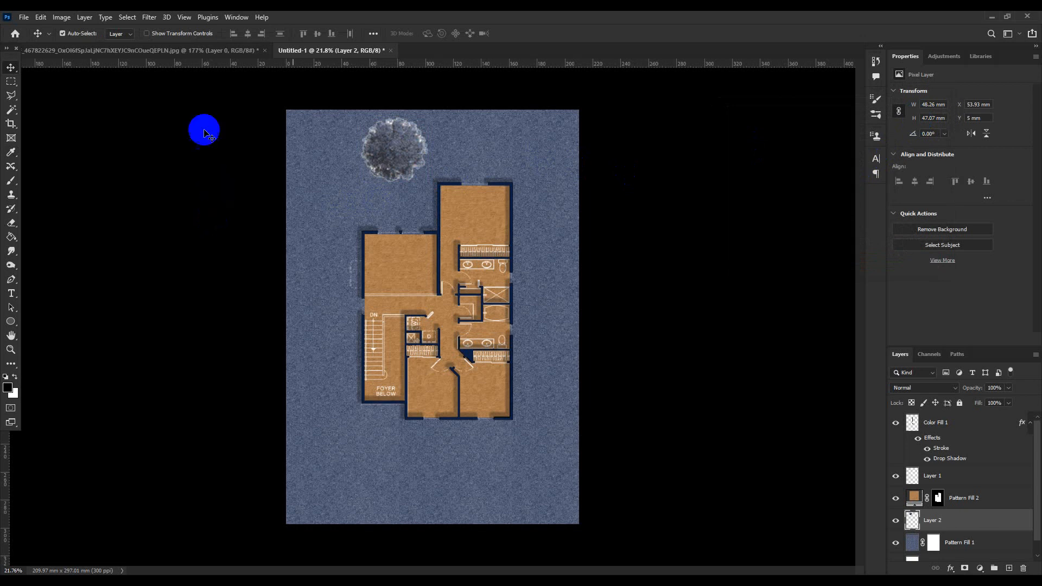
left_click_drag(439, 181, 588, 288)
- Switch back to the tree sheet and activate the Rectangular Marquee tool
left_click(217, 50)
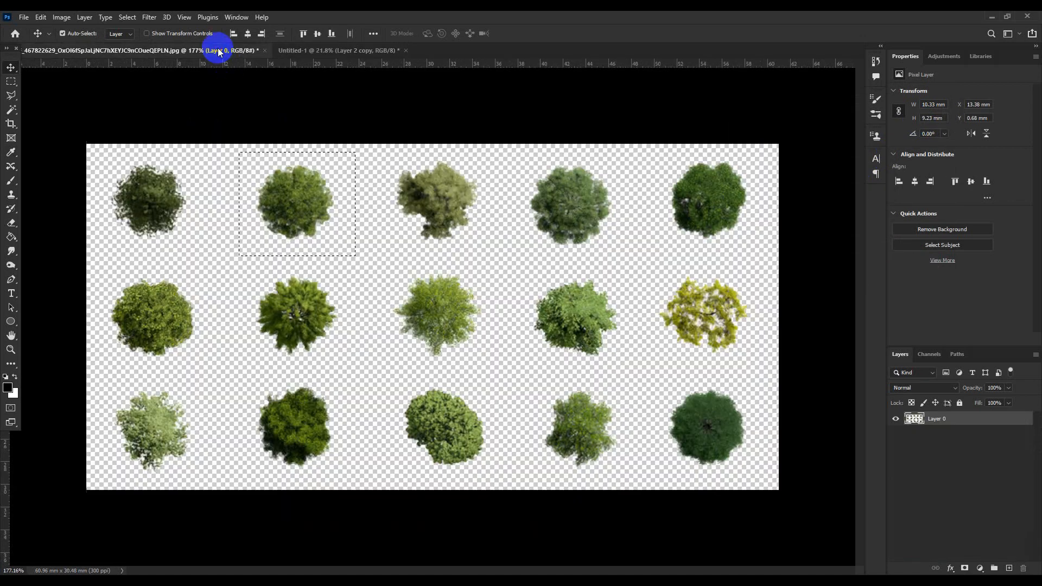
left_click(11, 82)
left_click_drag(405, 270, 496, 374)
key("ctrl+x")
left_click(318, 341)
key("ctrl+z")
key("ctrl+z")
left_click(378, 293)
- Copy the middle tree of the second row into the floor plan, scale it to about 47 mm wide and place it above the right-edge tree
left_click_drag(380, 260, 495, 367)
key("v")
left_click_drag(437, 326, 455, 338)
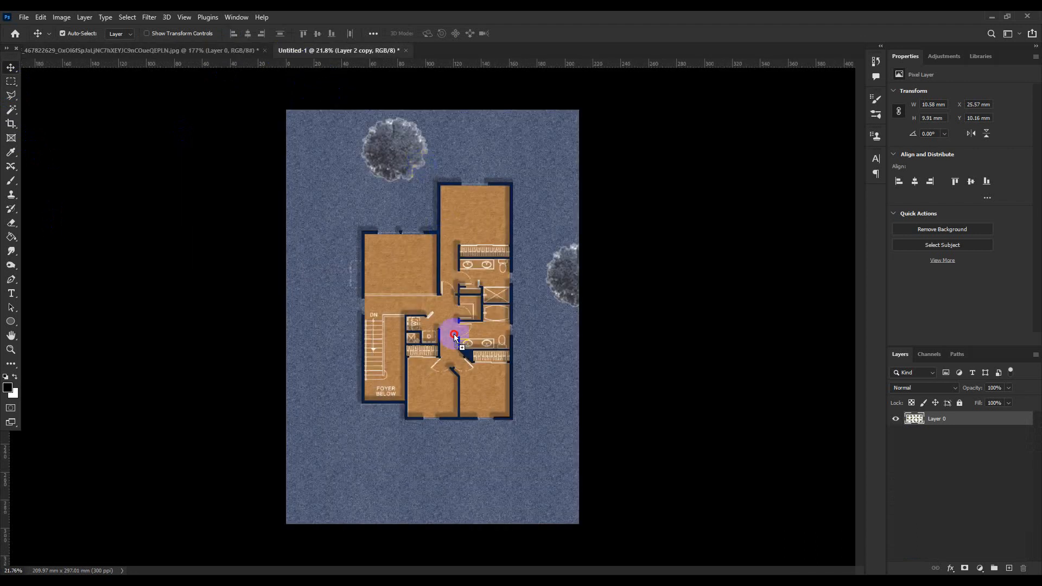
left_click_drag(563, 213, 620, 149)
key("ctrl+t")
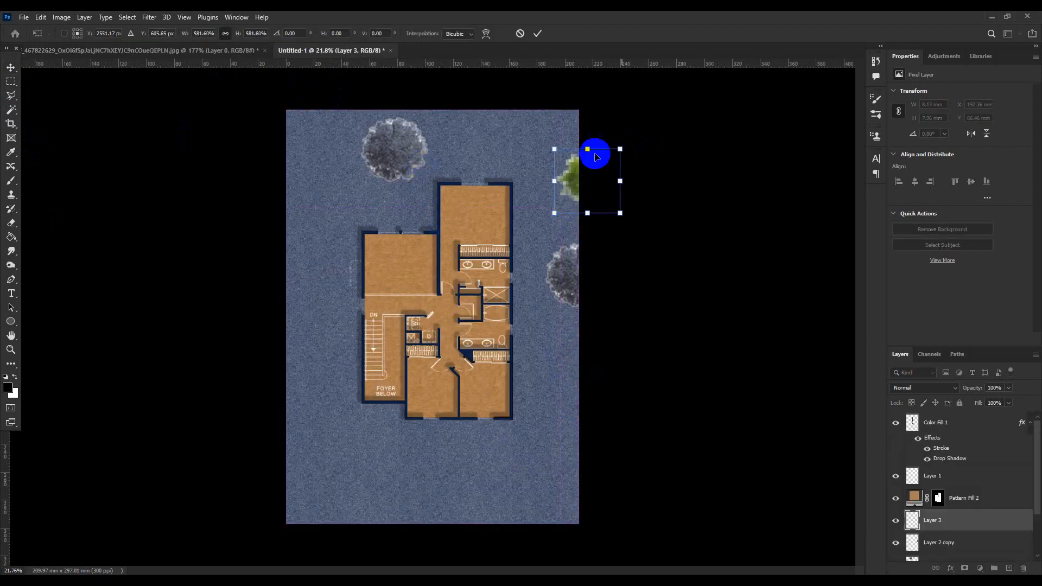
left_click(538, 33)
left_click_drag(577, 179, 547, 192)
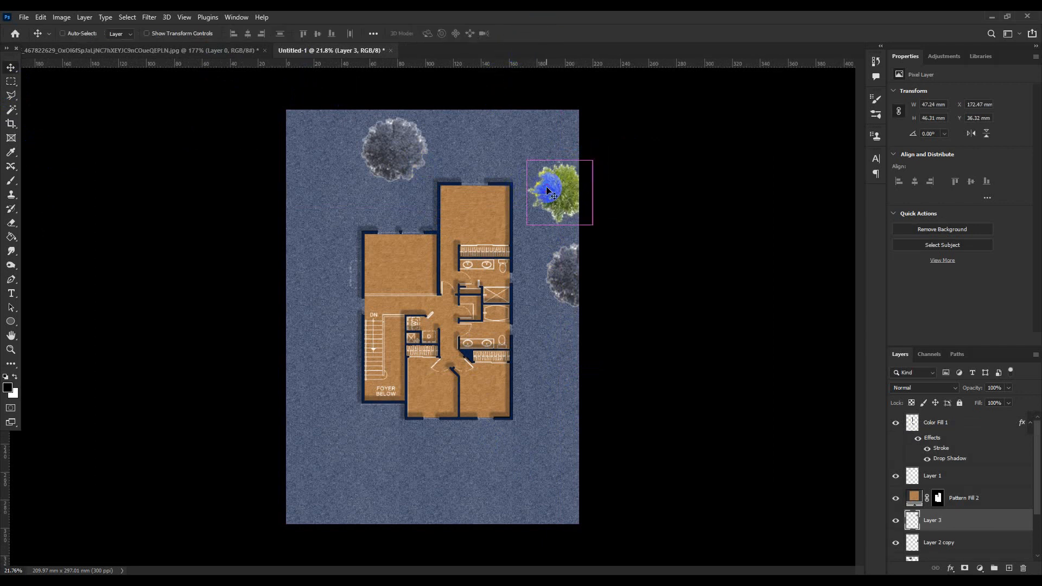
- Recolour the new green tree brownish grey with hue -42 and strongly reduced saturation, and adjust its position at the page's right edge
key("ctrl+u")
left_click_drag(804, 170, 773, 206)
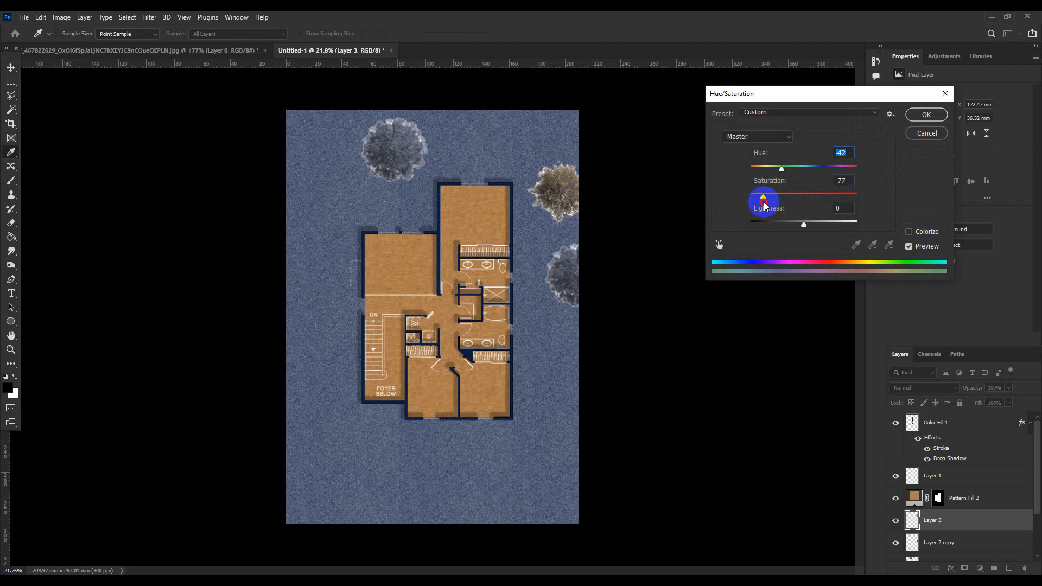
left_click(926, 115)
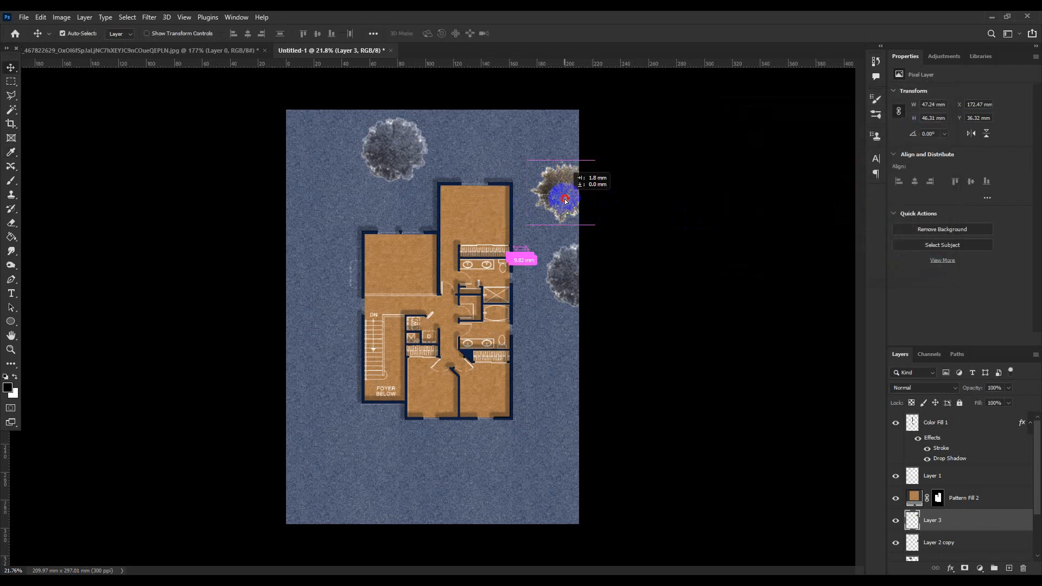
left_click(639, 266)
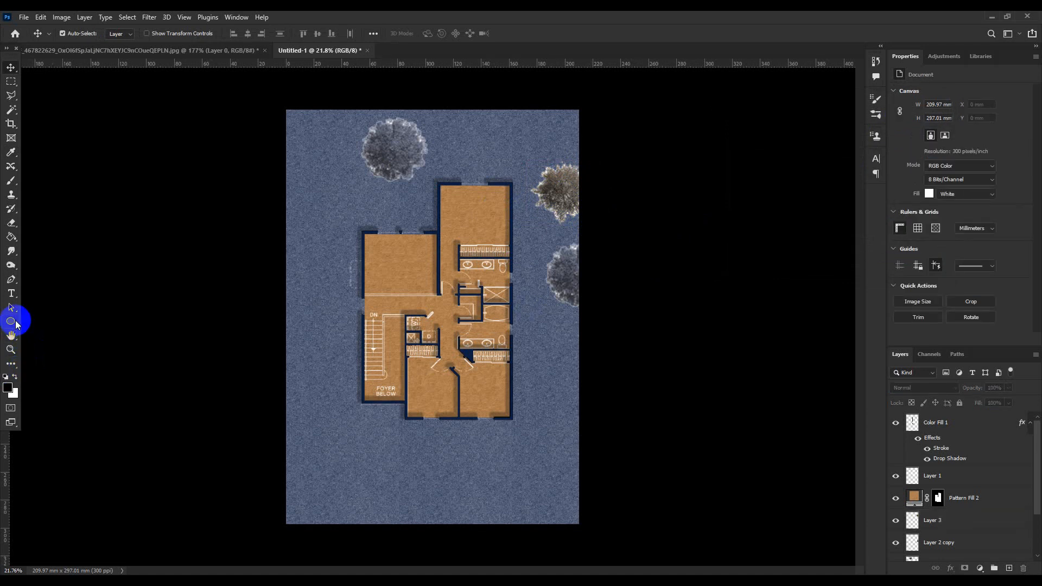
- Draw an unfilled circle about 44 mm in diameter above the upper room and give its 15.6 px stroke a white colour
left_click(13, 323)
mouse_move(444, 107)
left_mouse_down()
mouse_move(505, 163)
mouse_move(496, 164)
left_mouse_up()
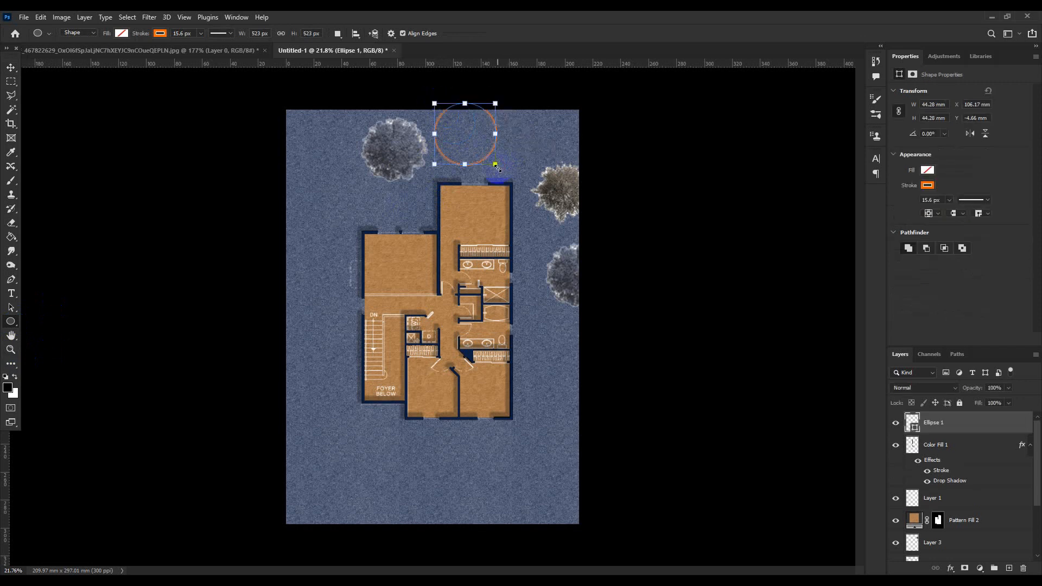
left_click(160, 33)
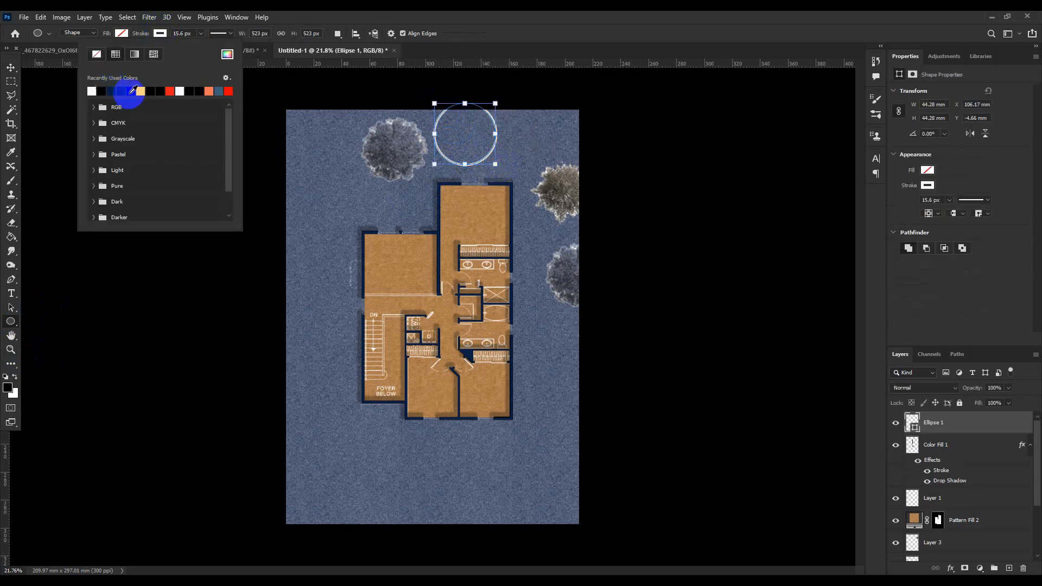
left_click(10, 68)
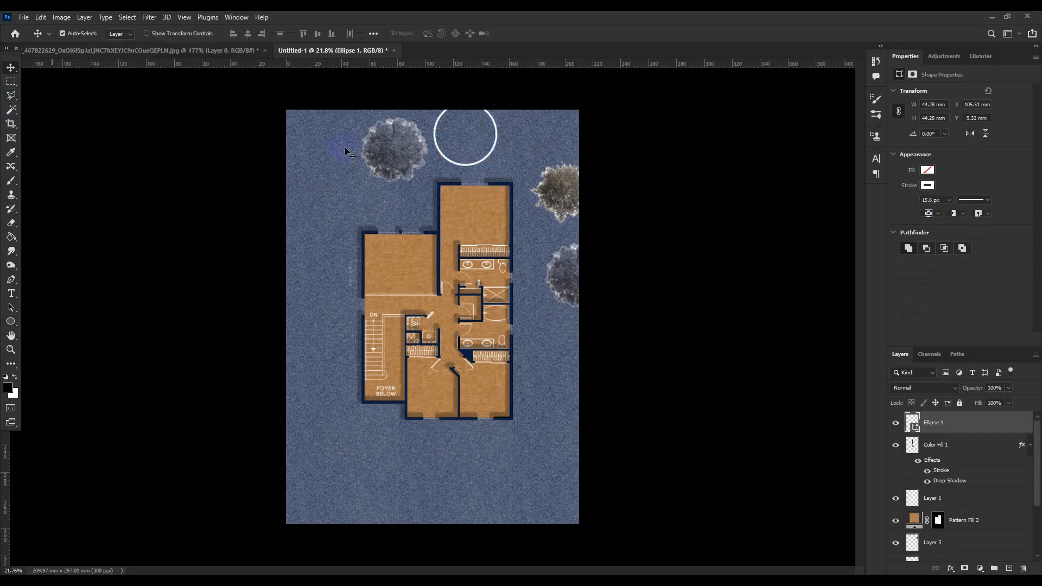
- Lock the Pattern Fill 1 background layer and move the white circle up, partly beyond the page's top edge
left_click(474, 167)
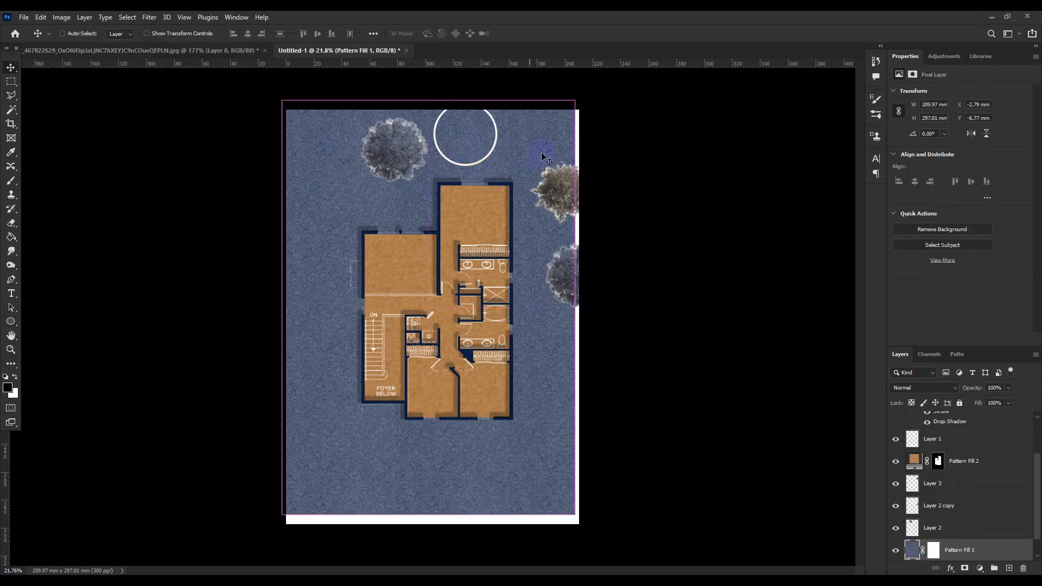
left_click(960, 402)
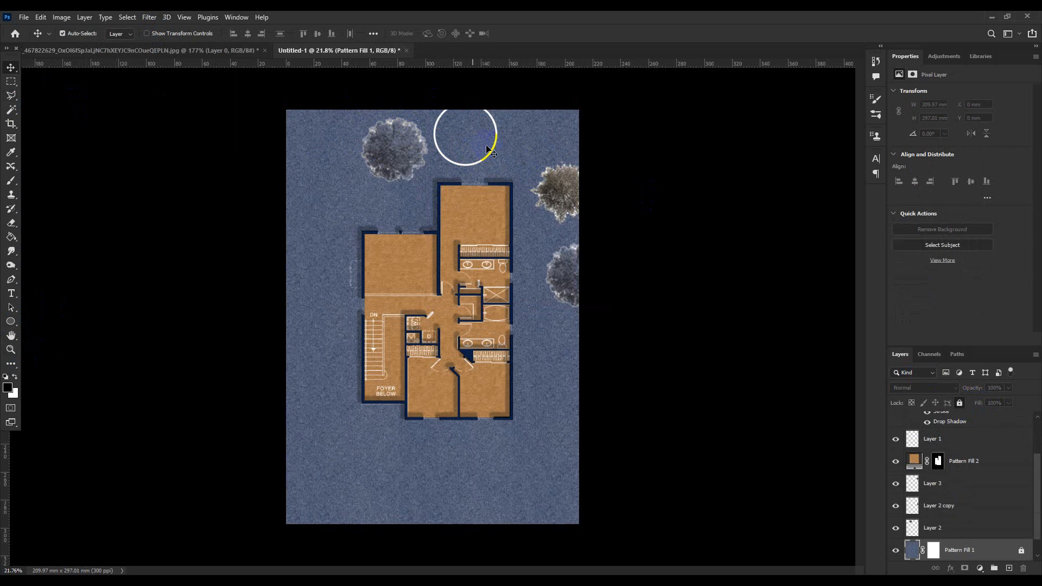
left_click_drag(495, 153, 490, 133)
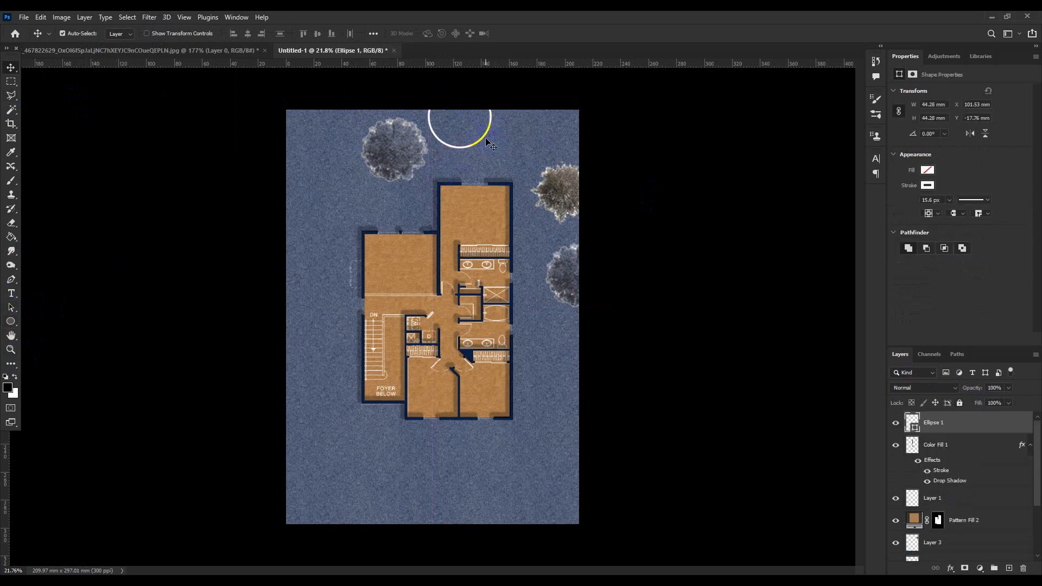
- Draw a small circle about 3 mm in diameter on the background between the large circle and the brownish tree
left_click_drag(11, 322, 54, 335)
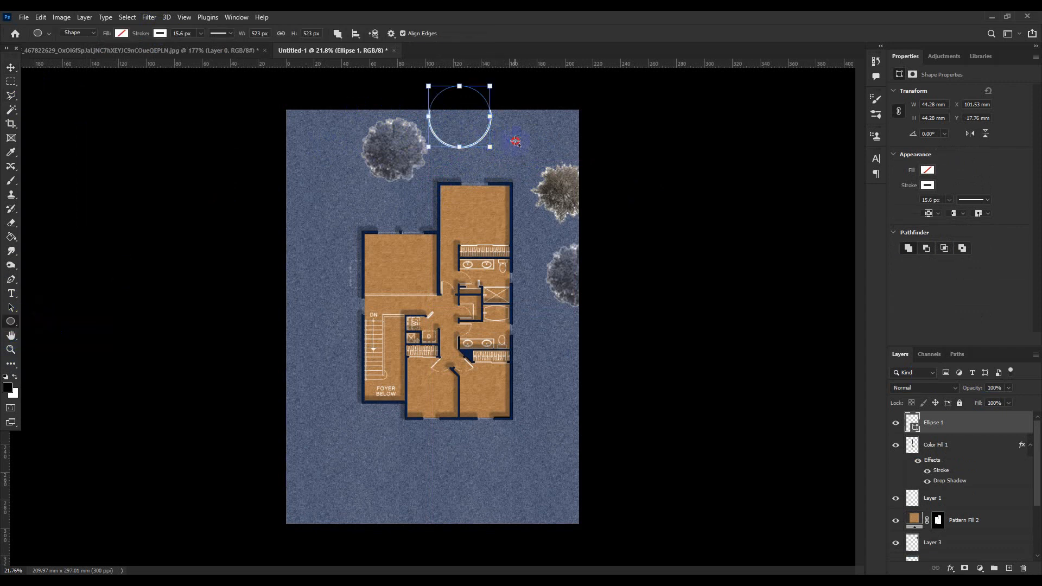
left_click_drag(516, 141, 523, 147)
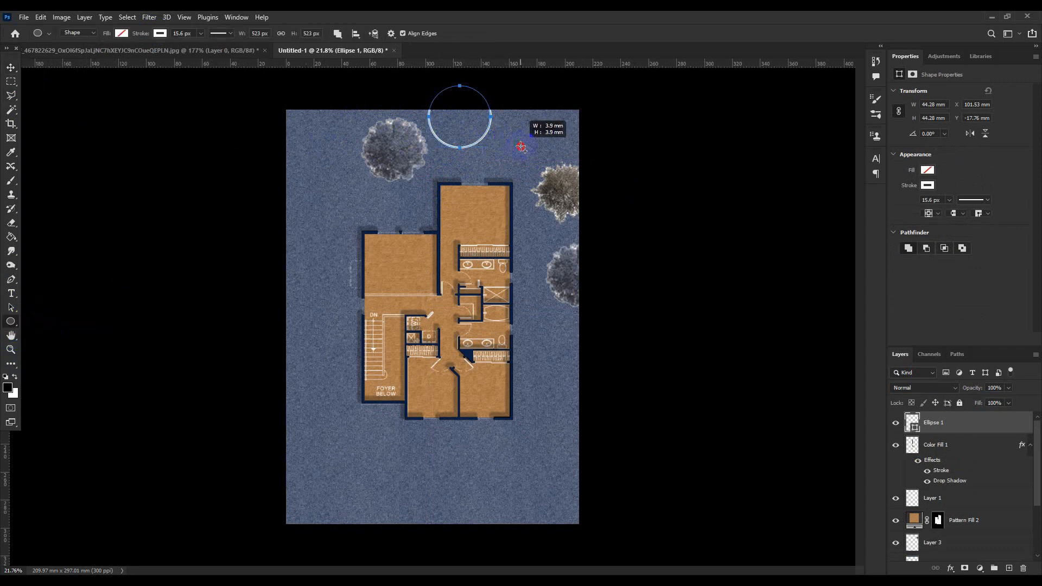
left_click_drag(521, 146, 521, 146)
scroll(510, 146, "up", 6)
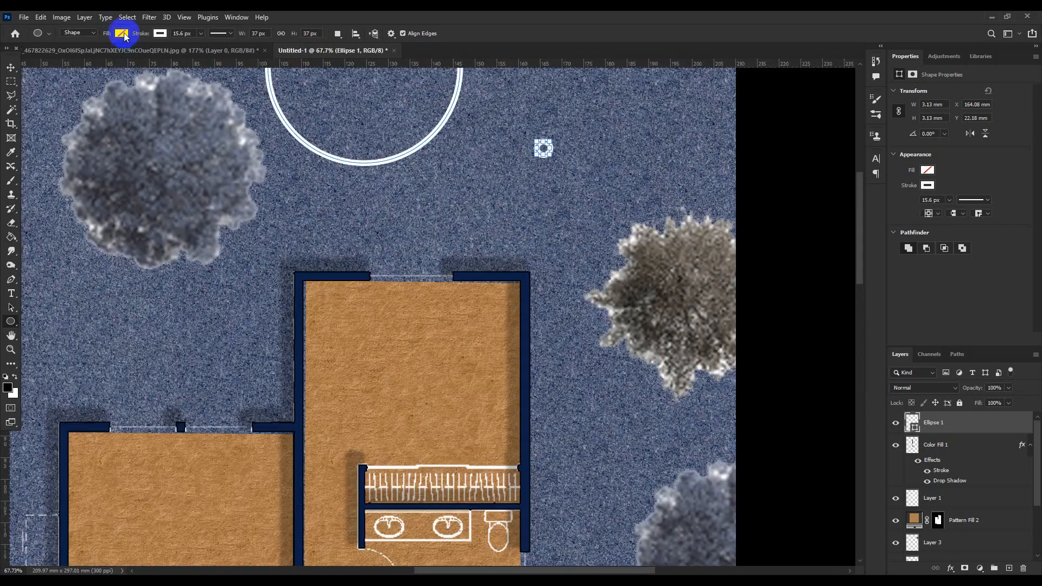
- Try to fill the small circle with white, and undo the fill
left_click(121, 33)
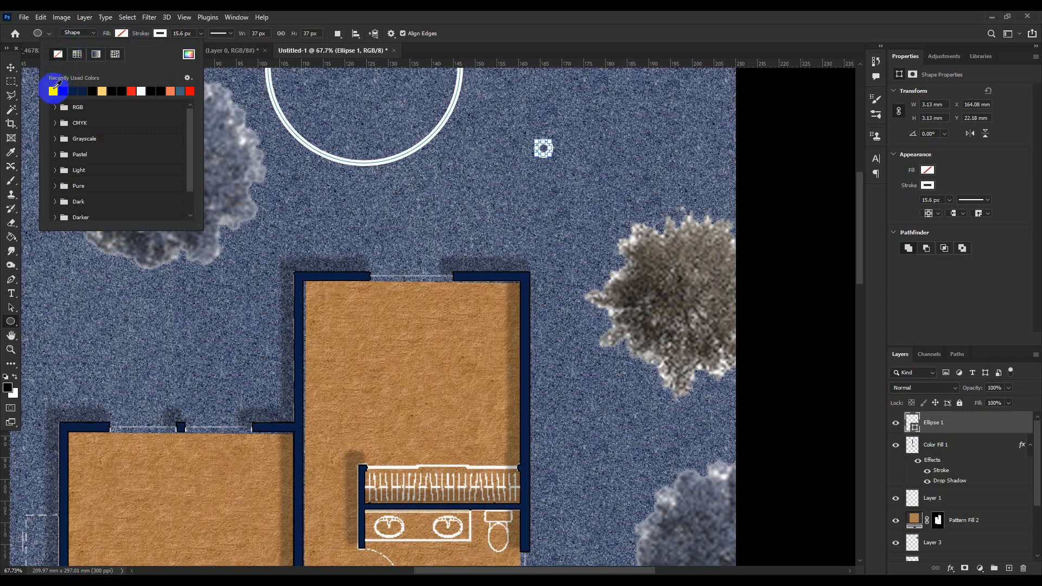
left_click(53, 90)
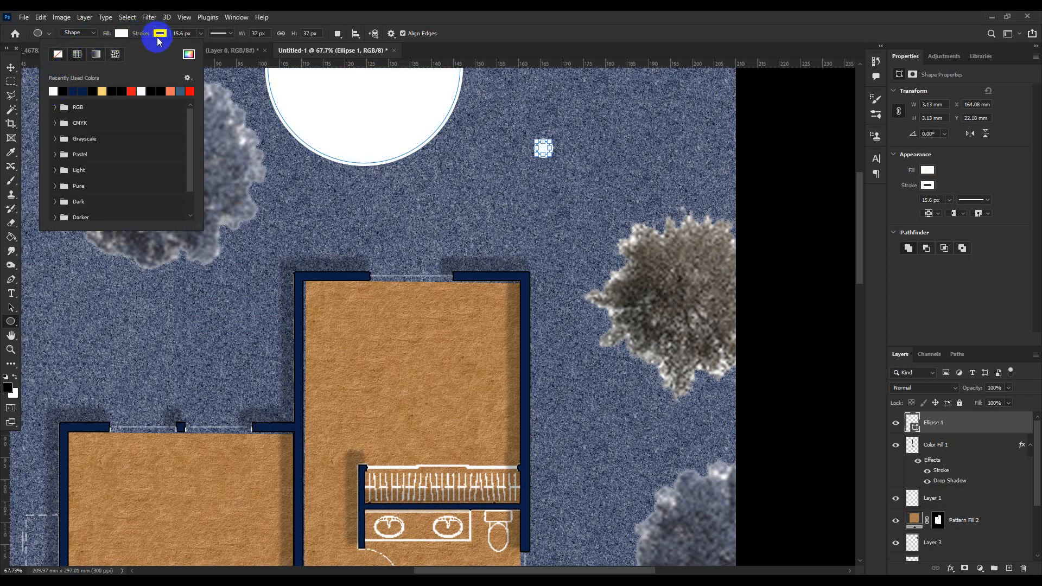
left_click(9, 67)
key("ctrl+z")
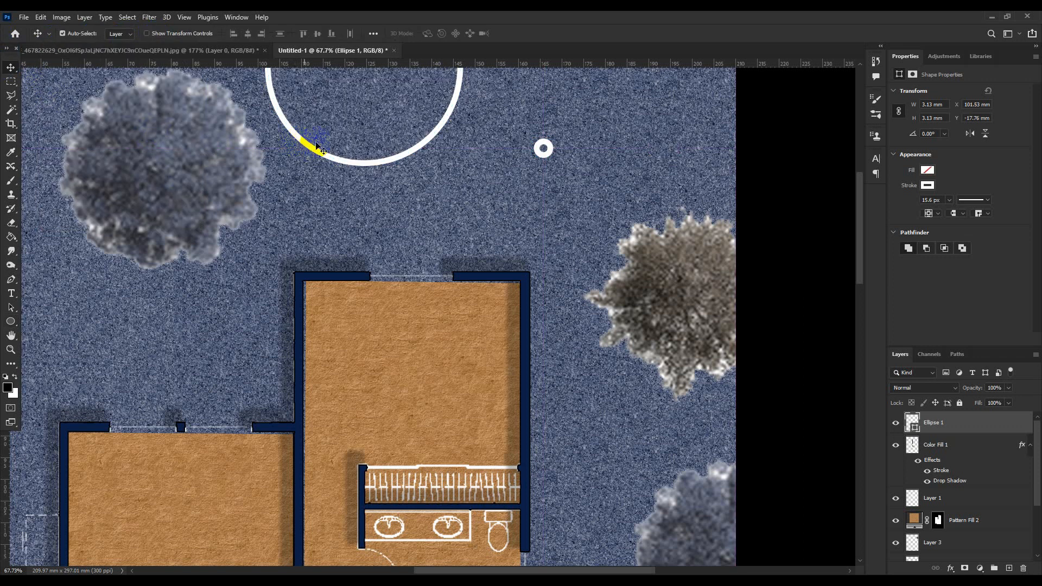
- Reselect the circles' layer, try a white fill on it again, and undo the change
scroll(491, 219, "down", 2)
left_click(531, 164)
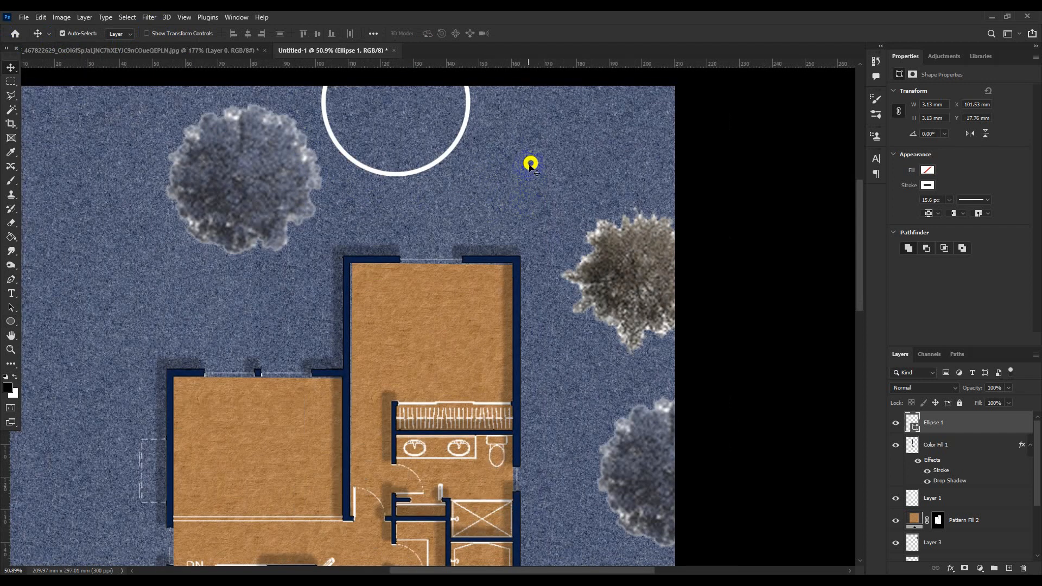
key("u")
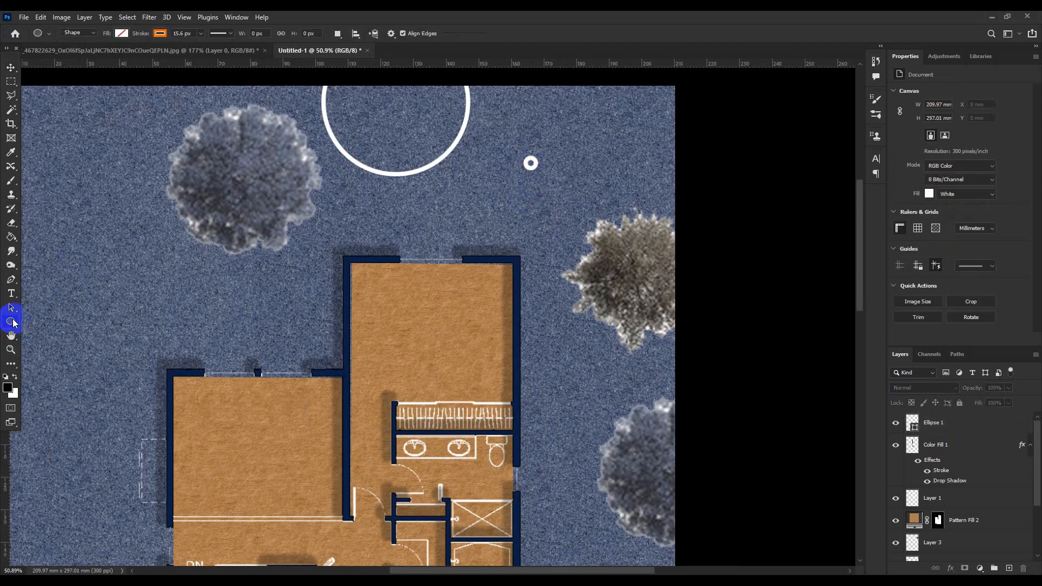
scroll(535, 151, "up", 1)
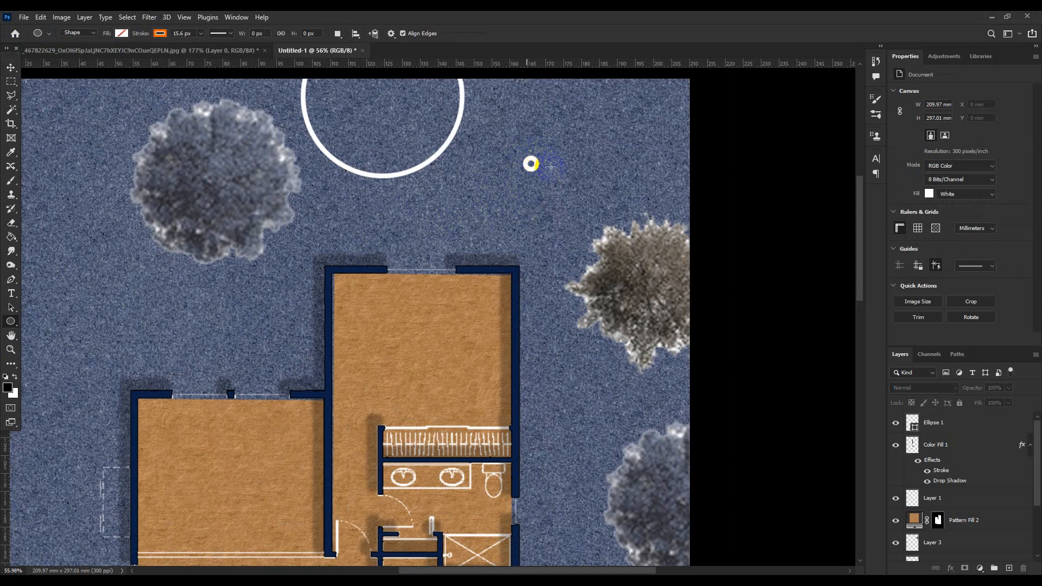
scroll(551, 167, "up", 5)
key("v")
left_click(532, 174)
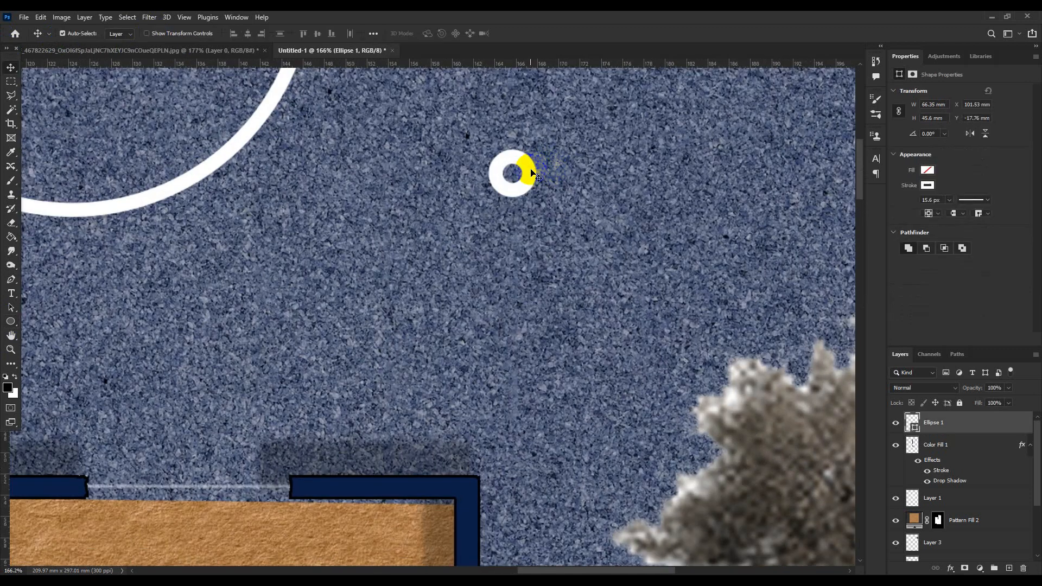
left_click(10, 324)
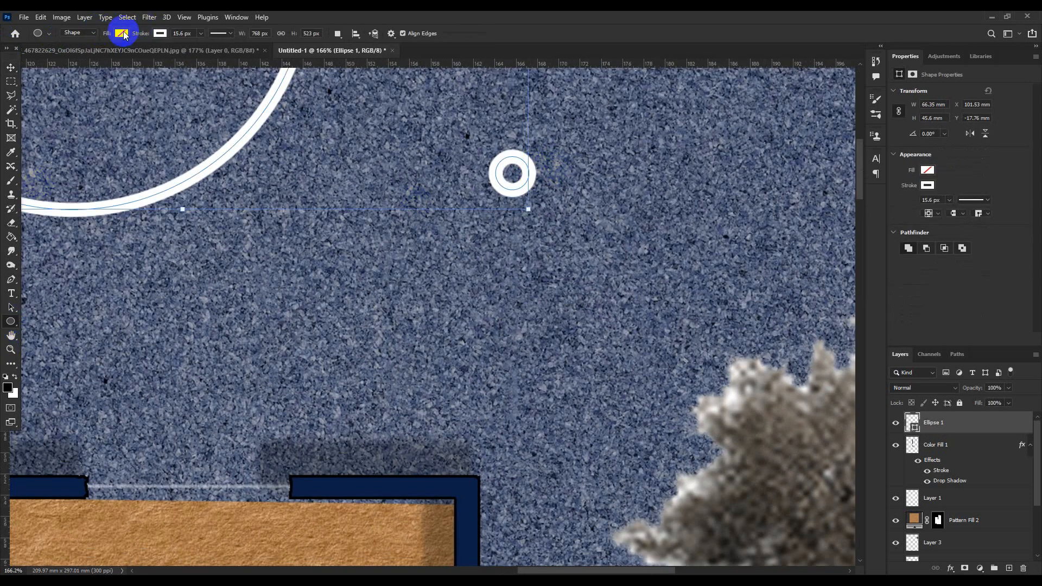
left_click(121, 34)
left_click(54, 91)
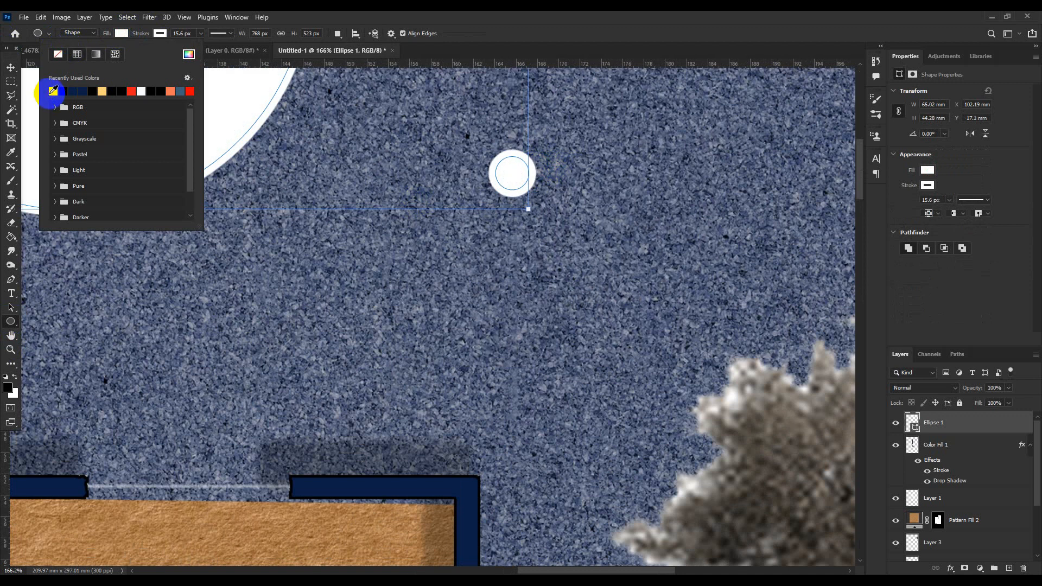
left_click(12, 68)
left_click_drag(528, 177, 558, 221, "ctrl")
key("ctrl+z")
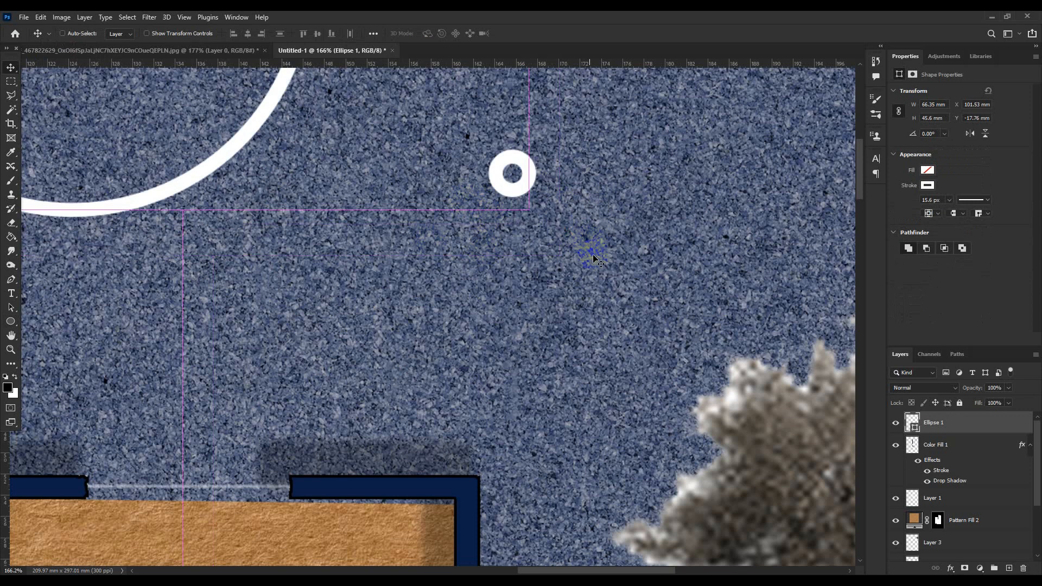
- Try to move the small circle separately, and undo back to remove it from the large circle's layer
left_click(538, 193, "ctrl")
left_click_drag(530, 185, 549, 187)
key("ctrl+z")
scroll(509, 226, "down", 2)
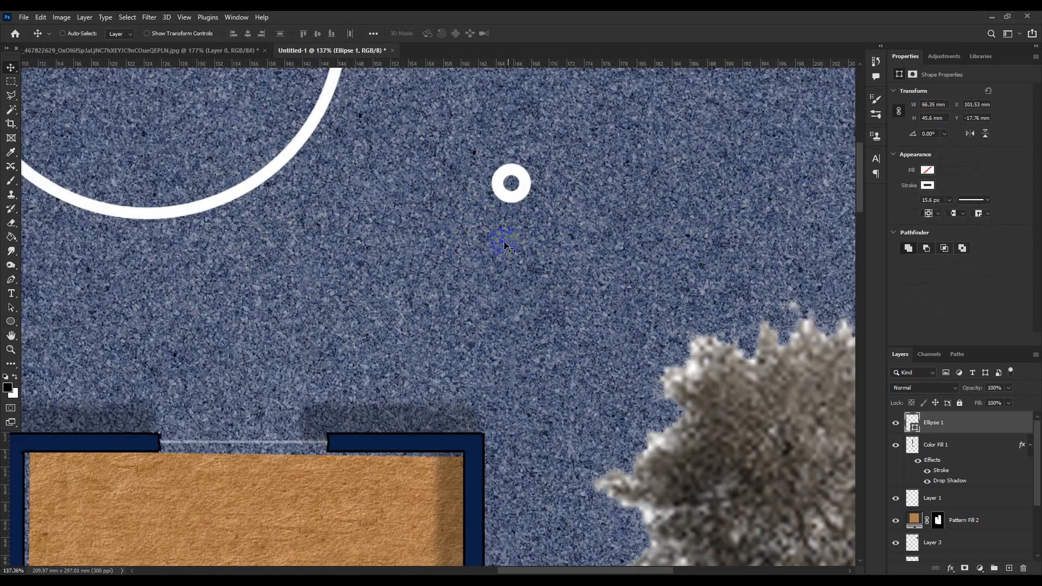
key("ctrl+z")
scroll(506, 239, "down", 3)
scroll(505, 236, "down", 2)
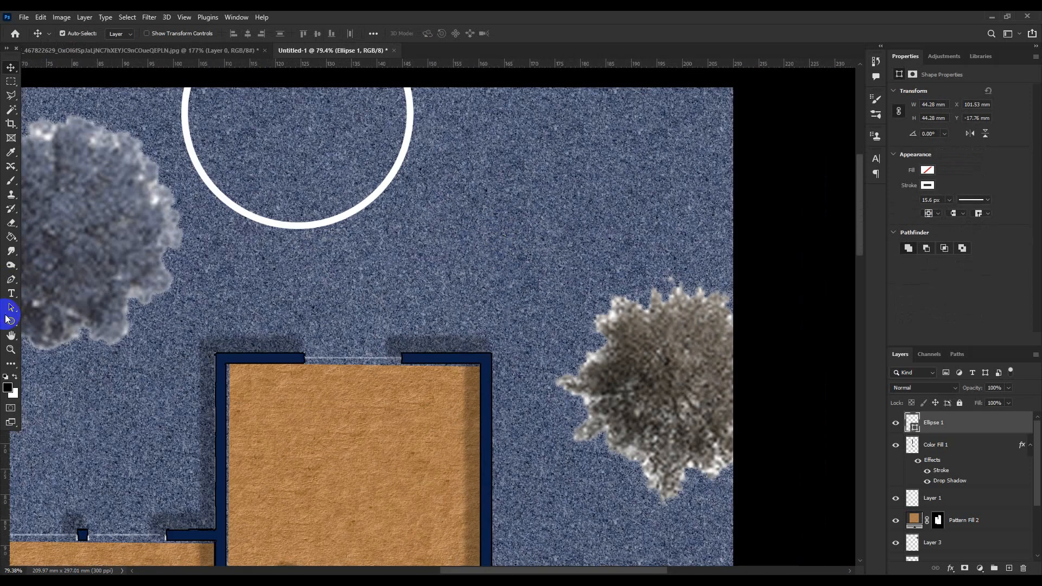
- Draw a separate small circle about 2 mm in diameter between the large circle and the brownish tree, and fill it white
key("u")
left_click_drag(527, 206, 538, 219)
scroll(537, 213, "up", 2)
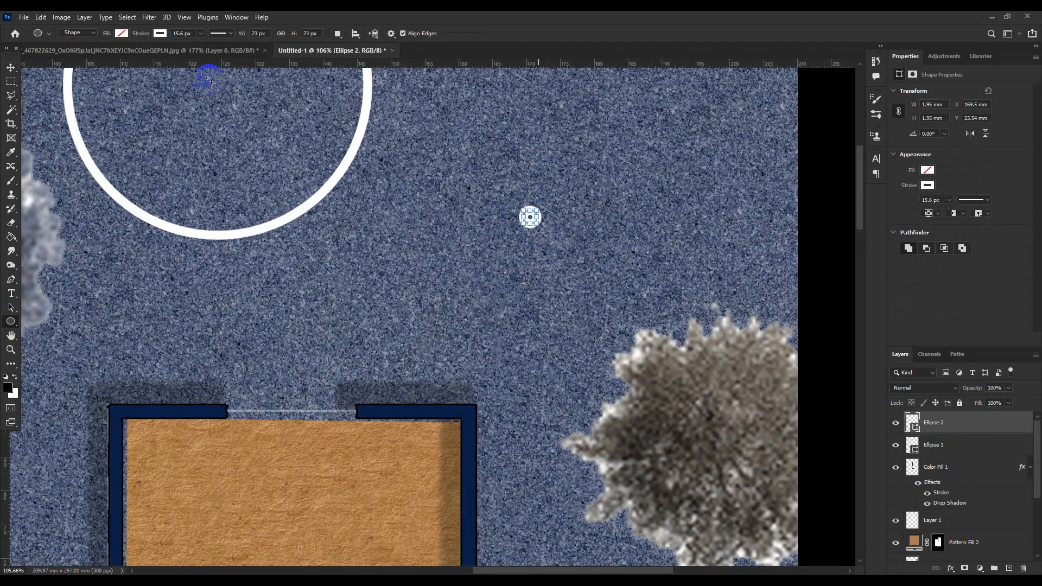
left_click(159, 34)
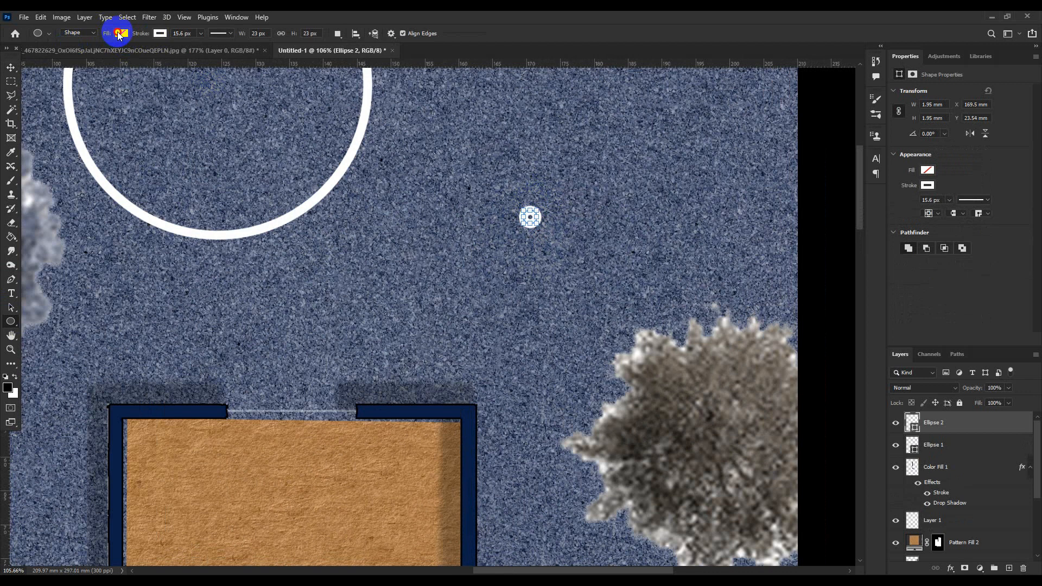
left_click(54, 88)
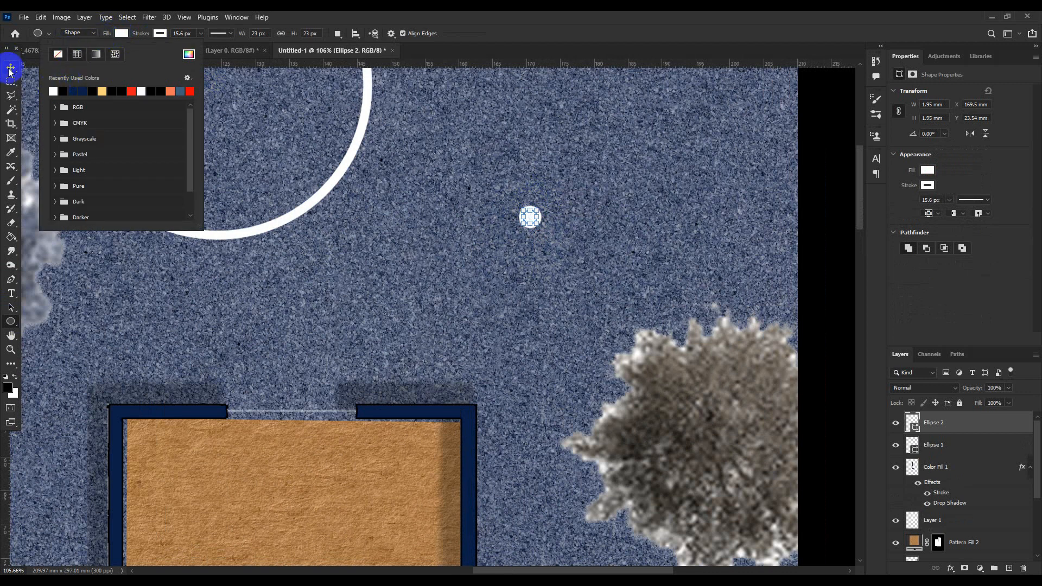
- Move the large circle down fully onto the page above the upper room, and place the small white dot near its centre
left_click(9, 71)
scroll(595, 304, "down", 3)
left_click_drag(553, 255, 551, 252)
left_click_drag(496, 218, 363, 171)
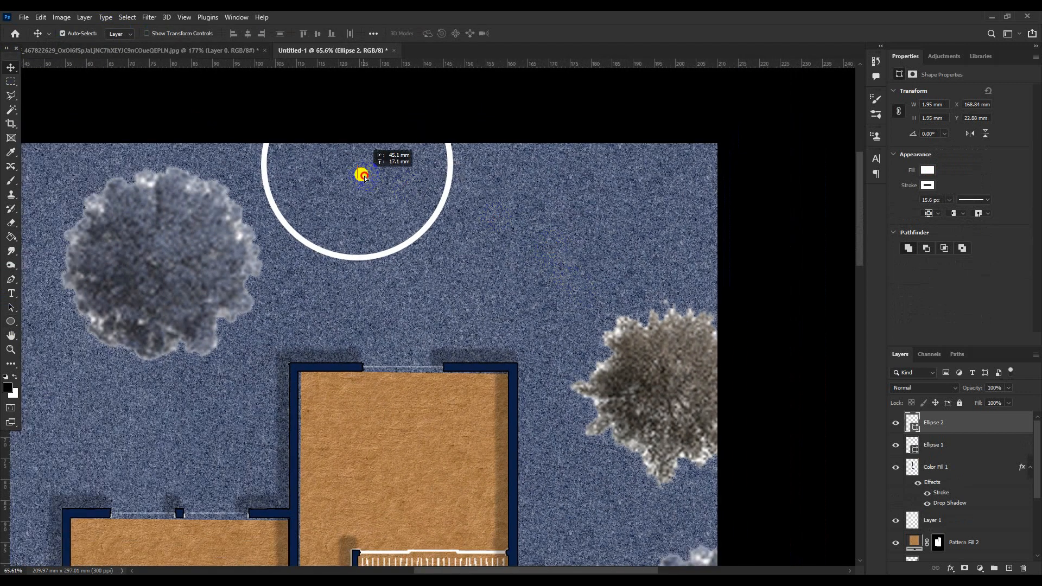
mouse_move(424, 232)
left_mouse_down()
mouse_move(452, 277)
mouse_move(443, 304)
left_mouse_up()
left_click_drag(363, 168, 380, 232)
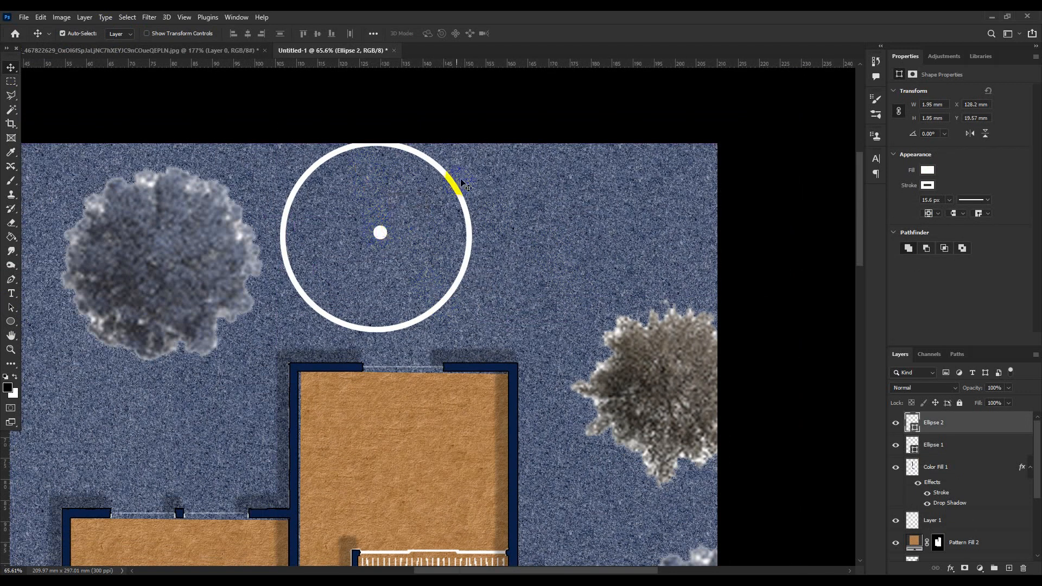
- Thin the large circle's white stroke to about 7.41 px
left_click(454, 179)
left_click(11, 307)
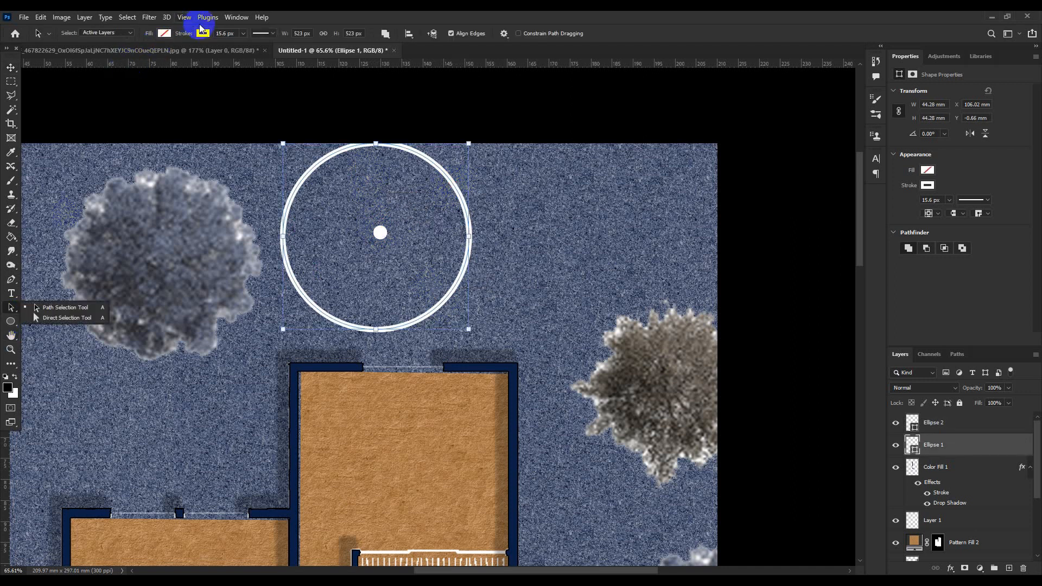
left_click(243, 33)
left_click_drag(243, 50, 244, 44)
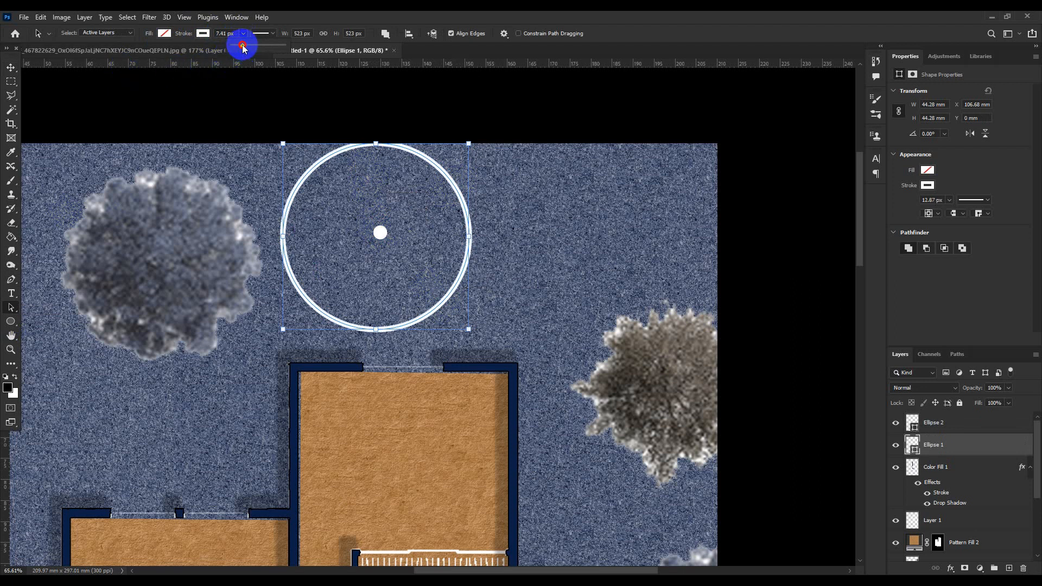
left_click_drag(242, 46, 242, 46)
left_click(10, 67)
- Group the large circle and its dot, and move the group up, partly beyond the page's top edge
scroll(362, 219, "down", 1)
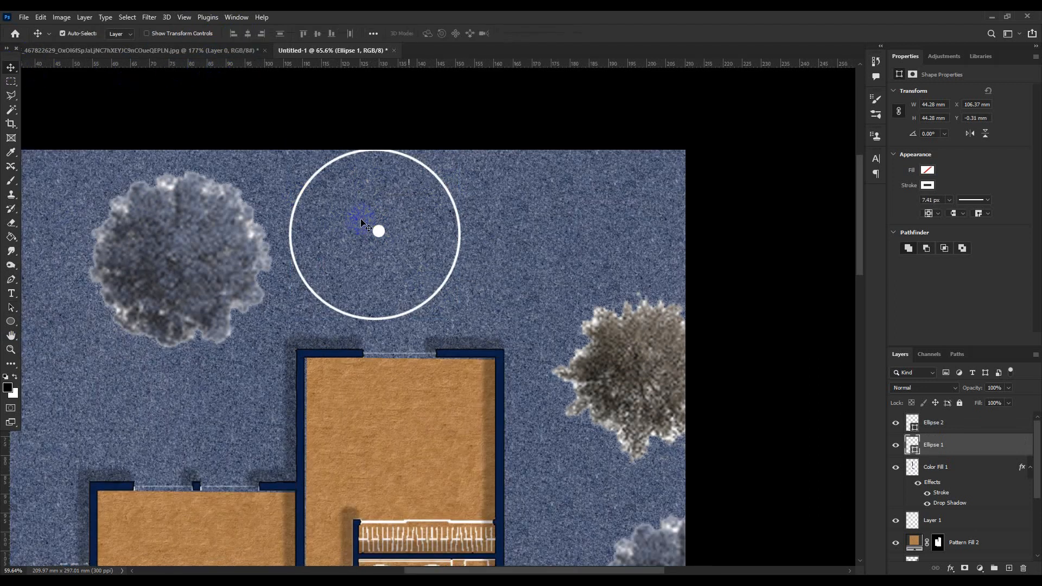
scroll(361, 219, "down", 1)
left_click(969, 425)
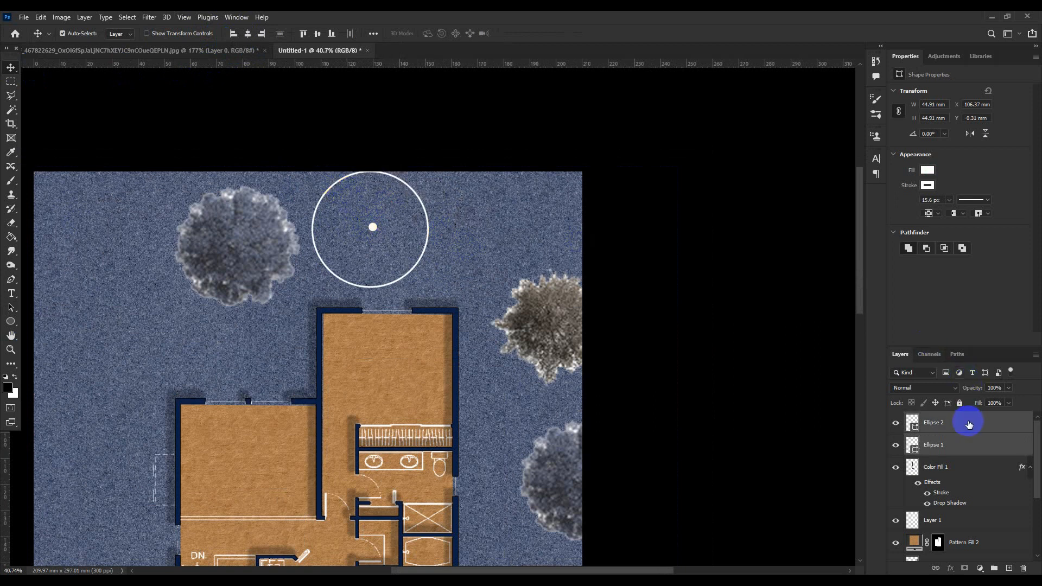
left_click(995, 568)
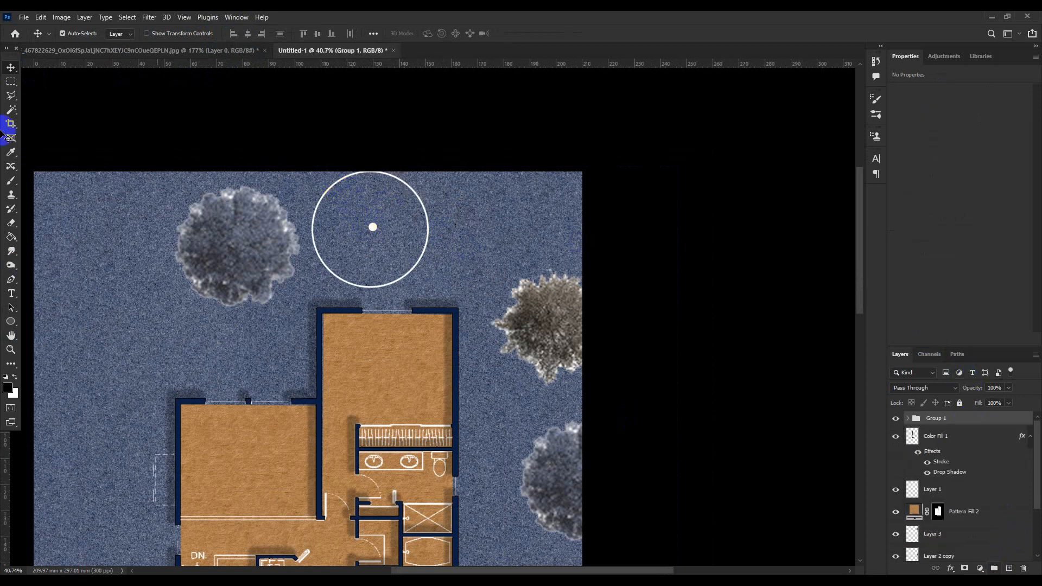
left_click(124, 34)
left_click(121, 42)
left_click_drag(372, 224, 376, 188)
scroll(487, 145, "down", 1)
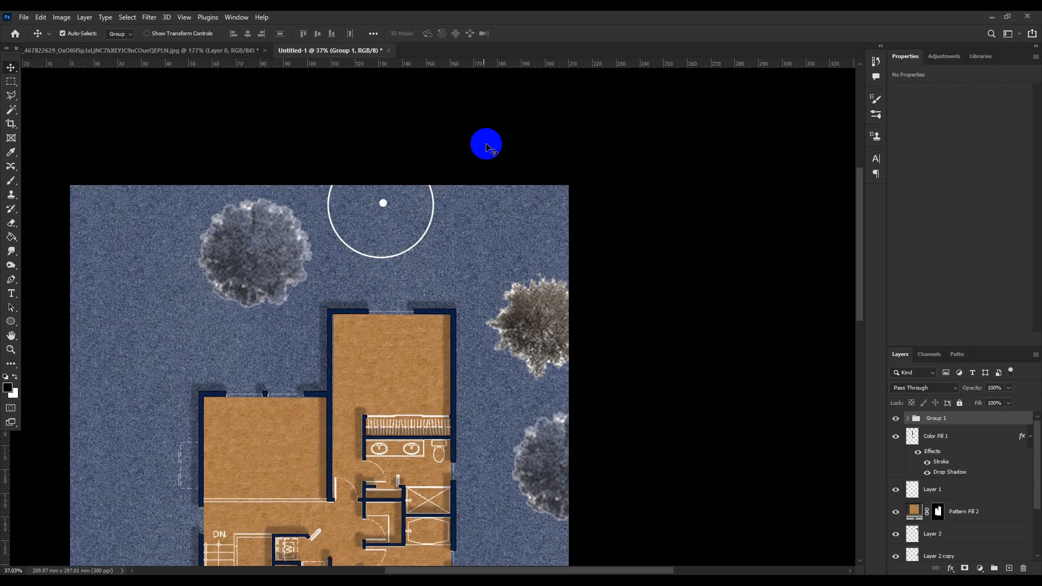
- Duplicate the circle group at the page's upper left edge and scale the copy down
scroll(429, 179, "down", 4)
left_click_drag(478, 86, 266, 132)
key("ctrl+t")
left_click_drag(300, 95, 282, 114)
left_click(537, 33)
left_click(266, 154)
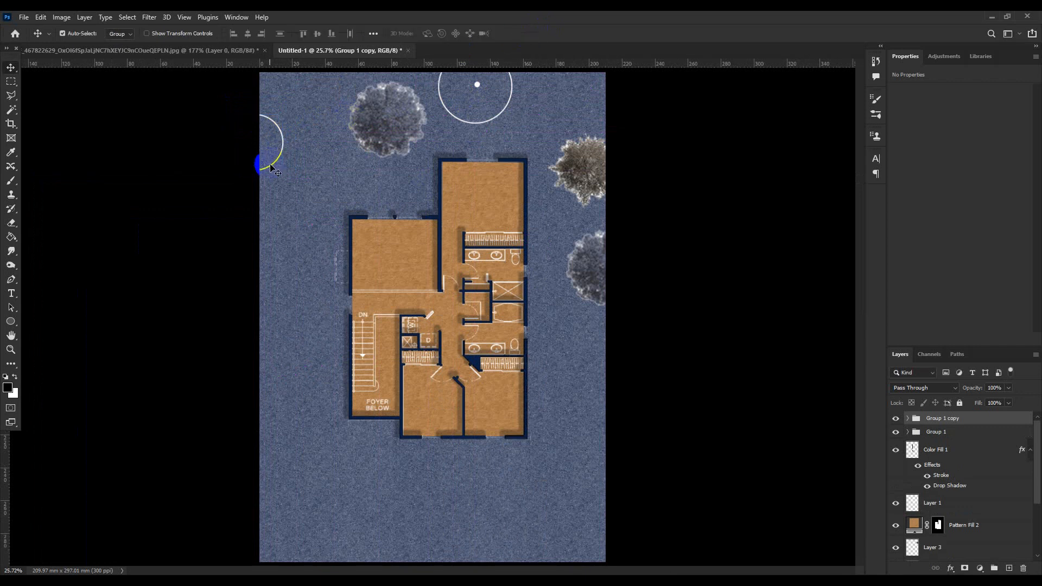
- Duplicate the smaller circle group to the page's lower left edge and its bottom edge, adjusting the lower left copy's position
left_click_drag(271, 166, 268, 401)
scroll(384, 256, "down", 2)
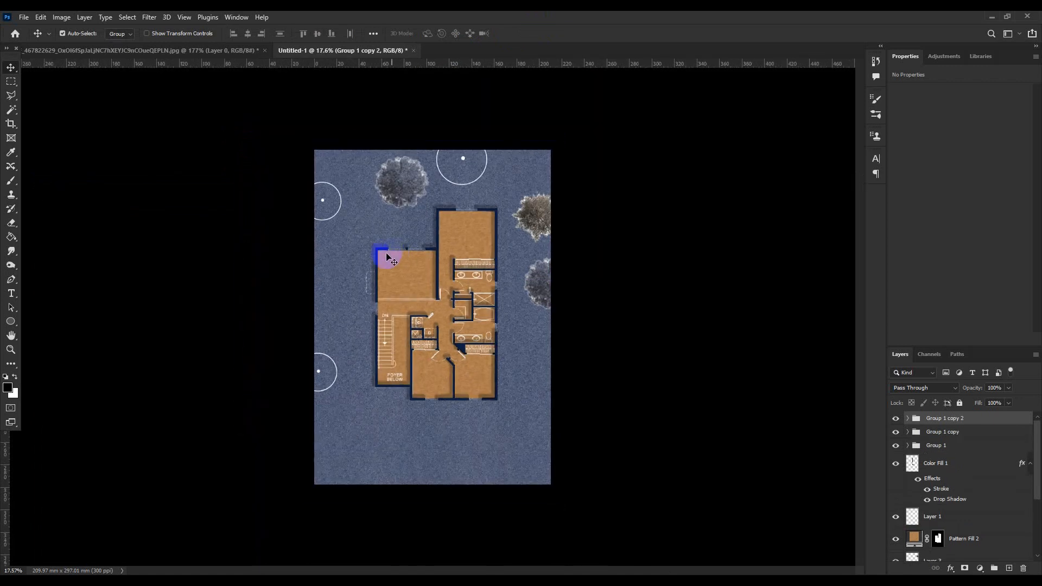
left_click_drag(336, 378, 476, 478)
left_click(320, 375)
left_click(637, 443)
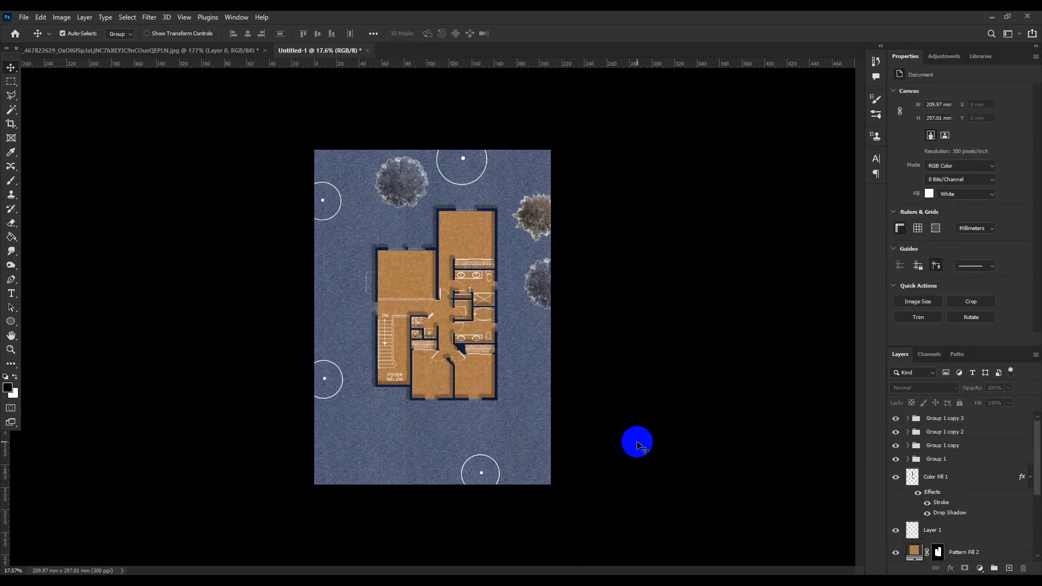
- Draw an unfilled curve across the page's lower left corner with the Curvature Pen tool
mouse_move(11, 285)
left_mouse_down()
mouse_move(75, 293)
mouse_move(81, 309)
left_mouse_up()
left_click(339, 484)
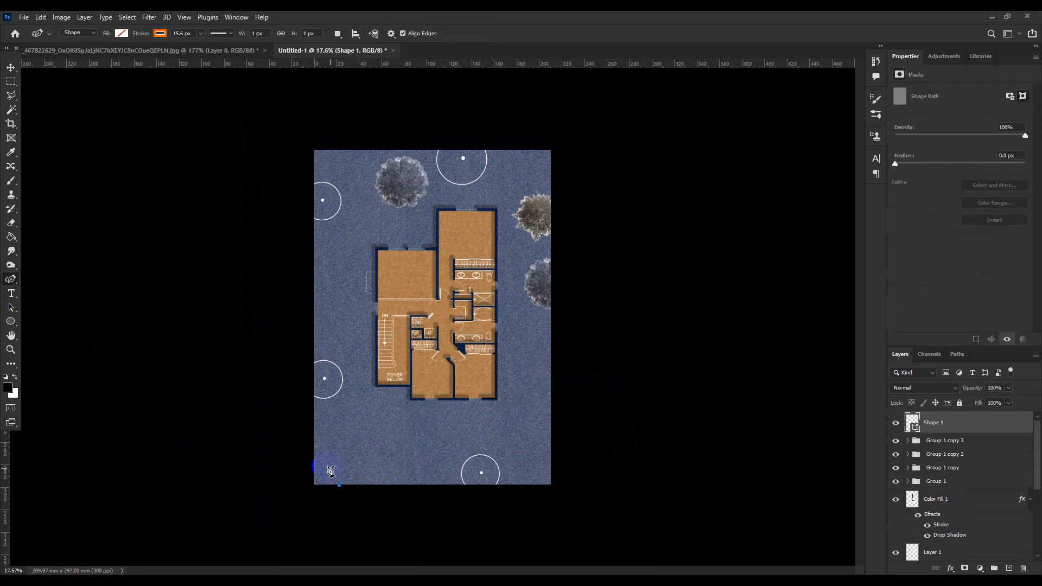
left_click(311, 455)
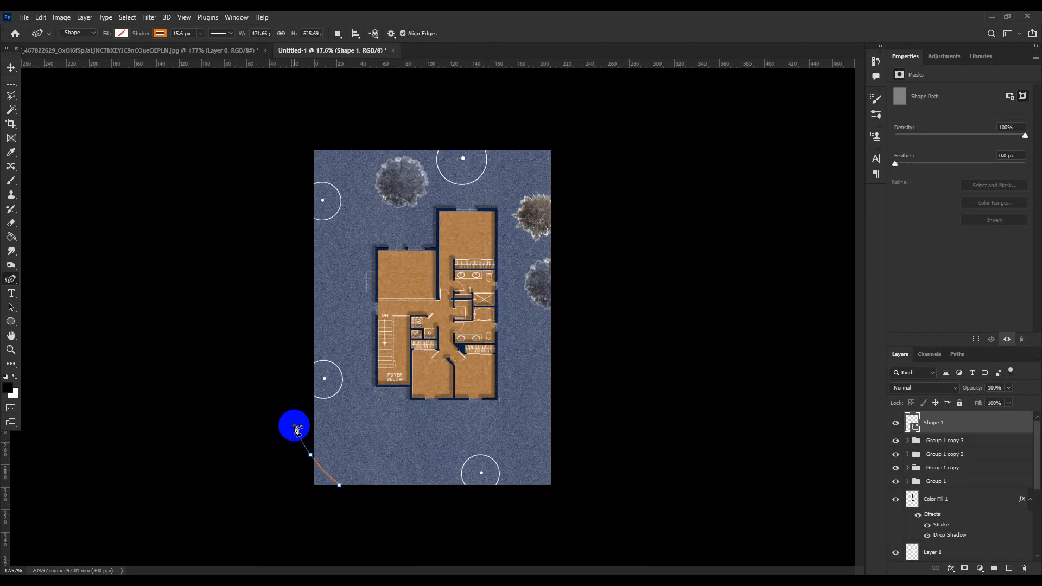
key("v")
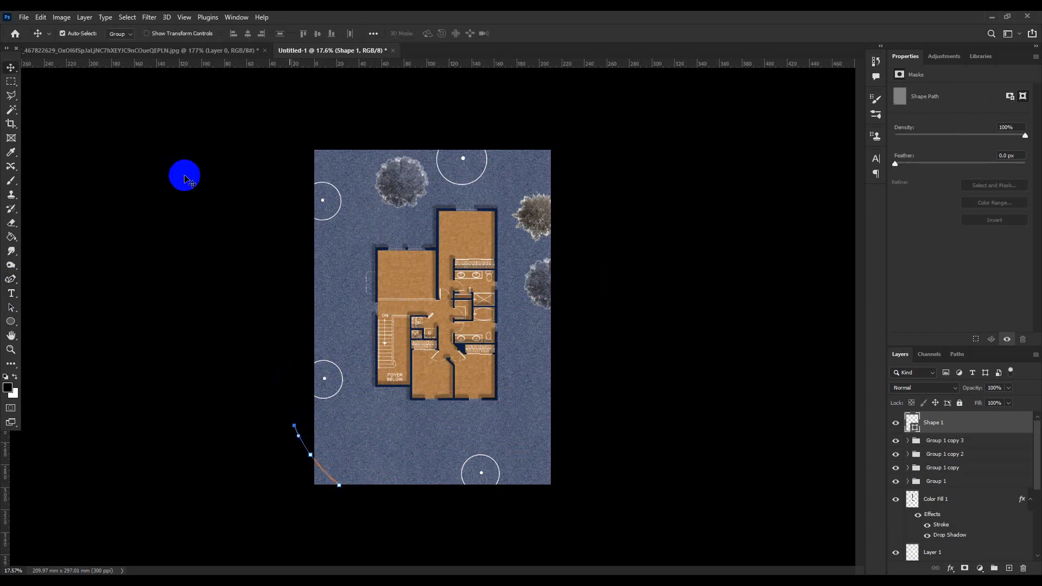
- Change the corner curve's stroke colour to white
left_click(11, 279)
left_click(159, 33)
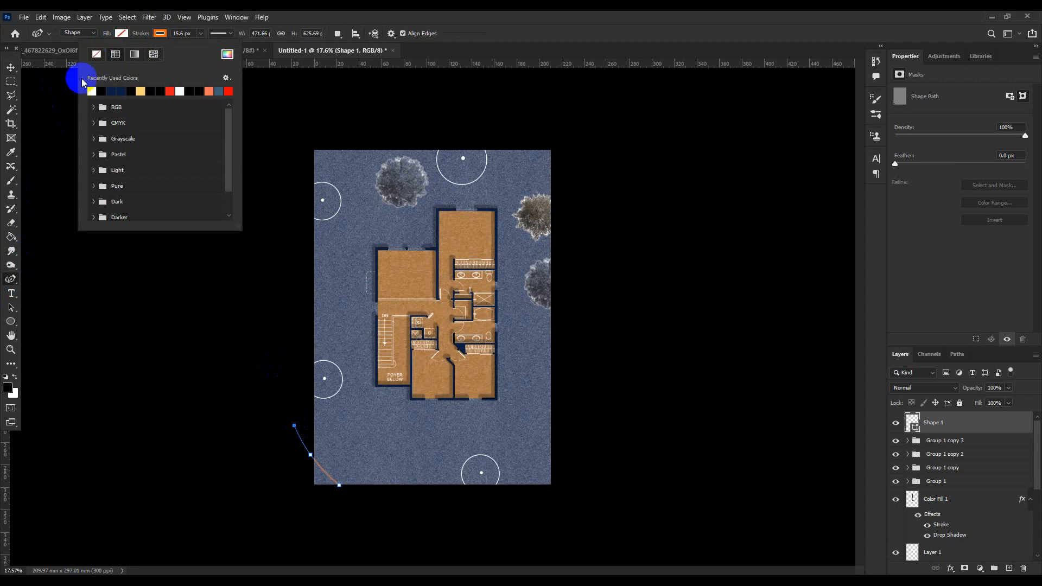
left_click(12, 66)
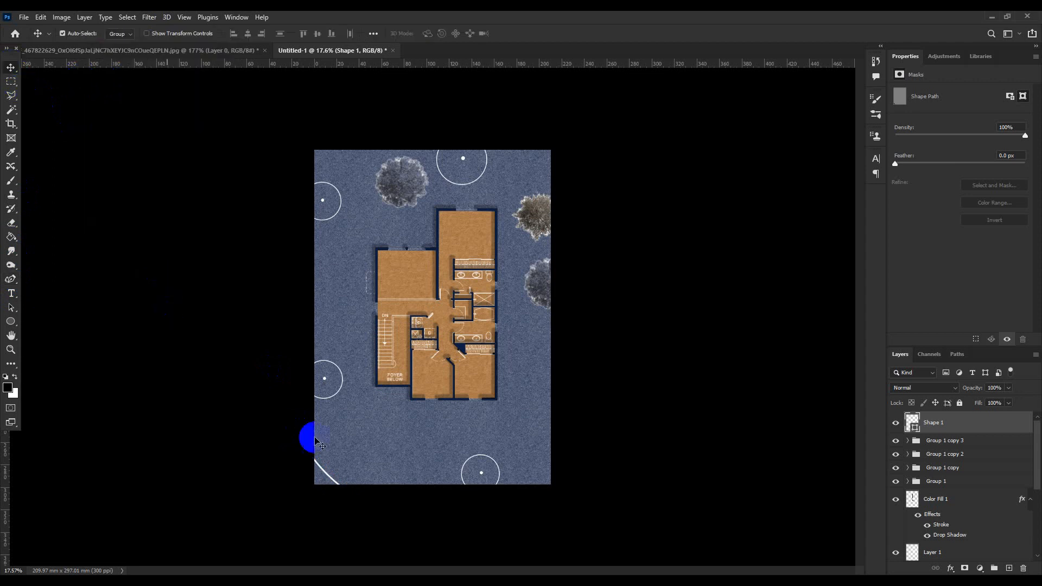
key("ctrl+plus")
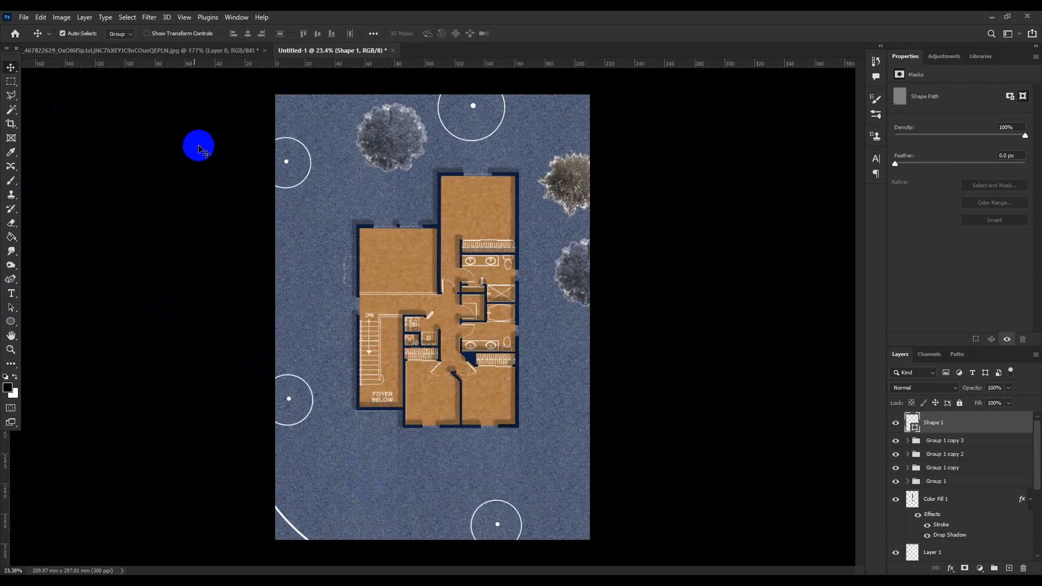
key("ctrl+minus")
left_click(11, 279)
scroll(81, 325, "up", 1)
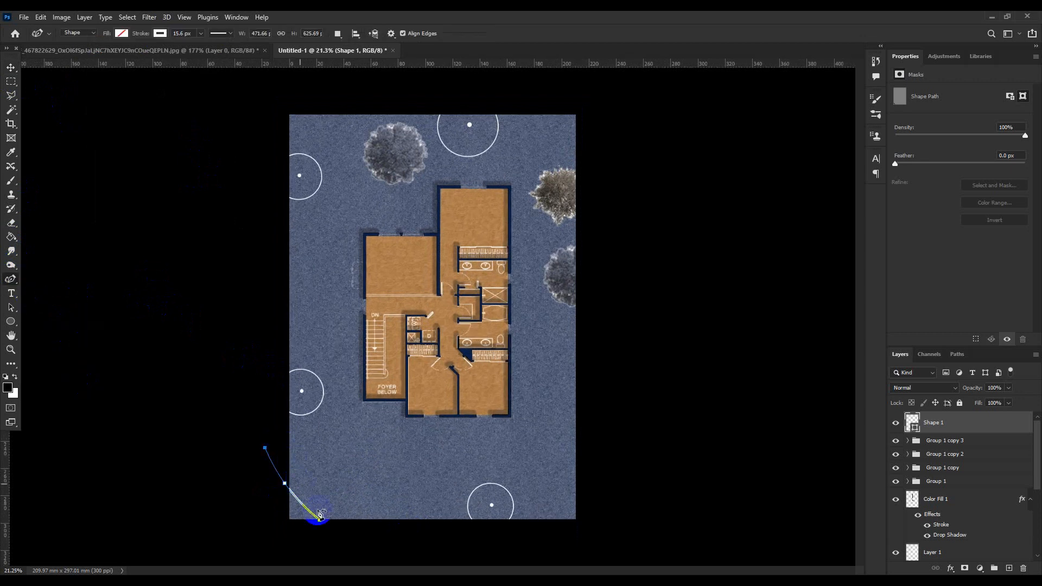
key("v")
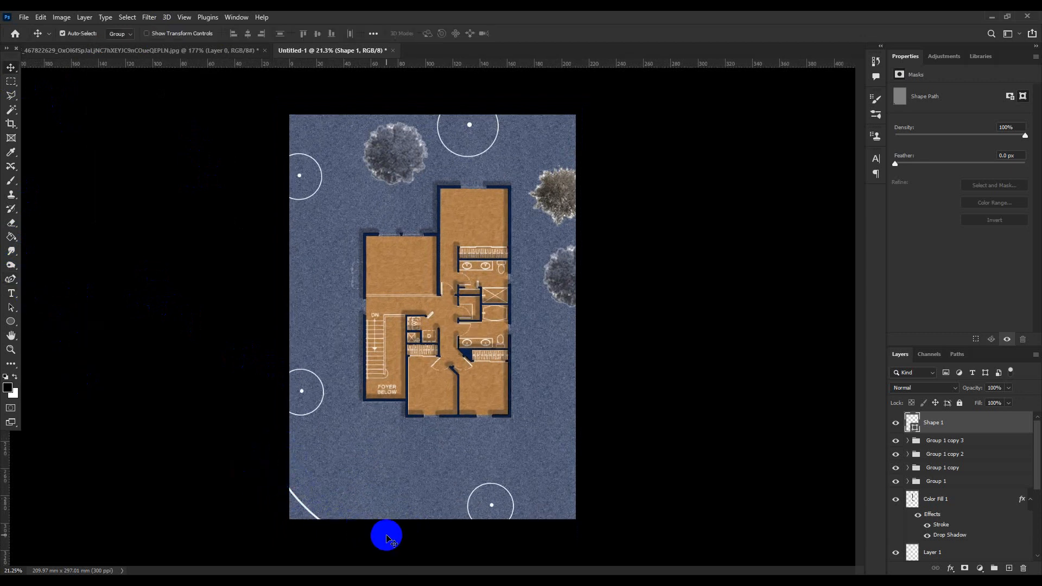
left_click(391, 460)
scroll(394, 528, "up", 3)
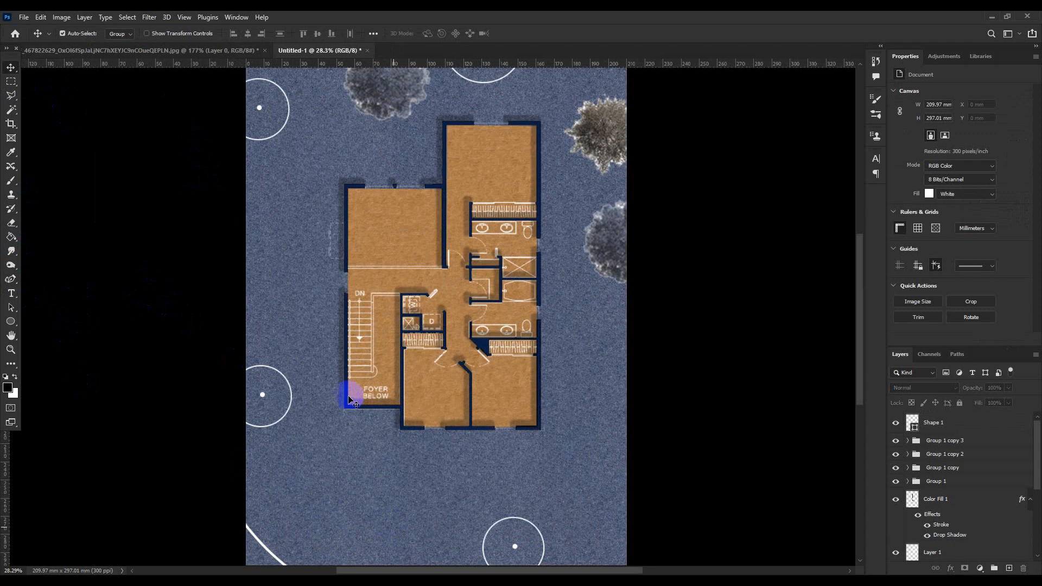
- Draw a second line across the page's lower left corner, above the existing corner curve, with the Curvature Pen tool
scroll(337, 300, "down", 4)
scroll(344, 500, "up", 1)
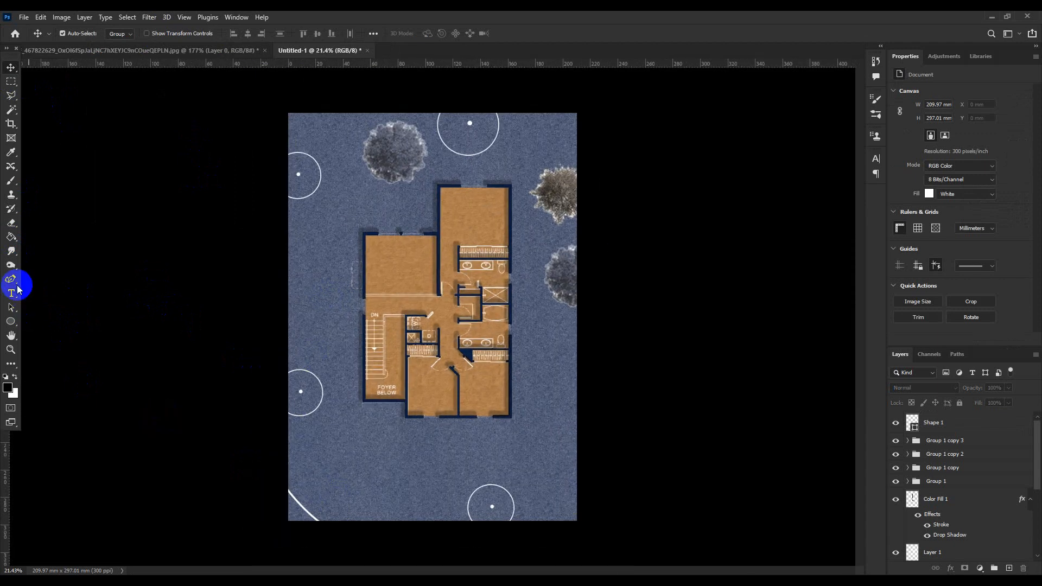
left_click(20, 282)
left_click(391, 529)
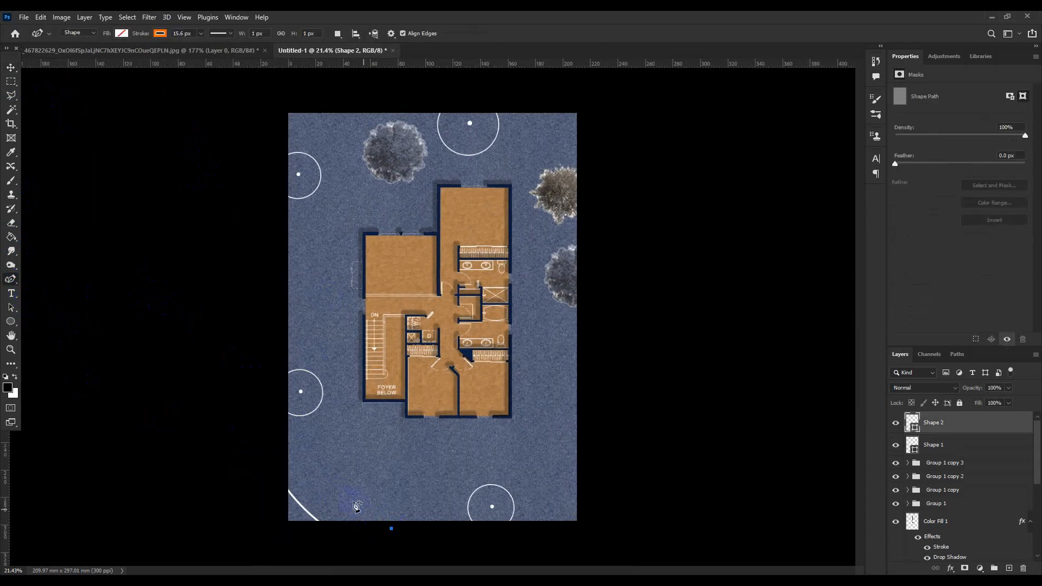
left_click(273, 435)
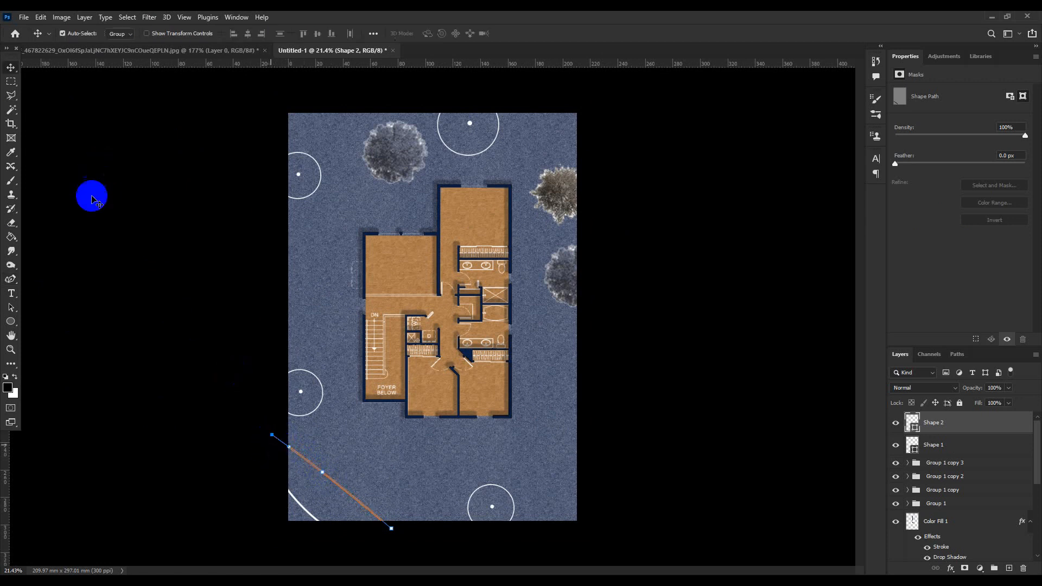
- Change the new corner line's stroke colour to white and reduce its stroke width
left_click(11, 281)
left_click(153, 33)
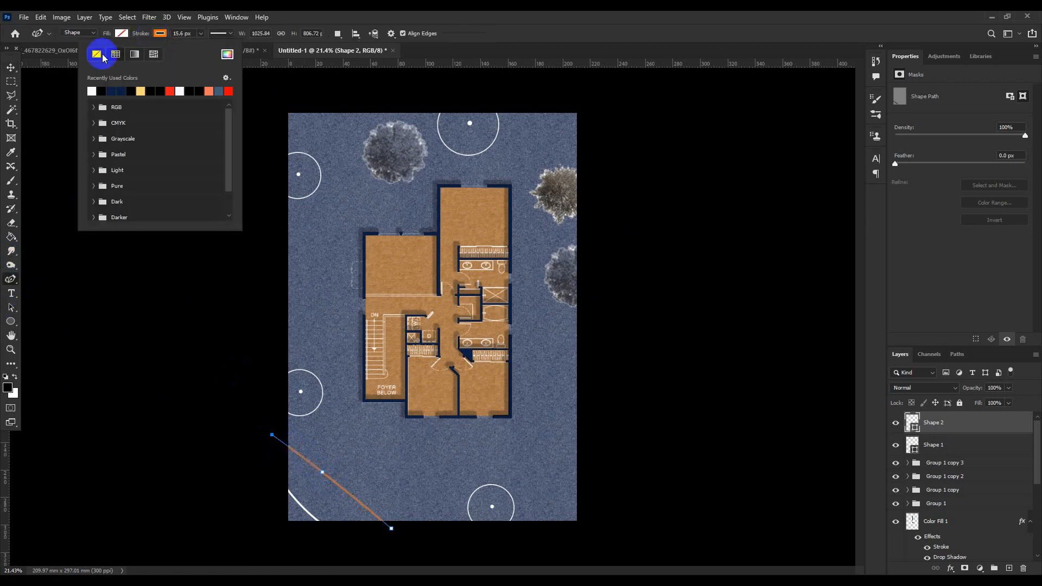
left_click(201, 33)
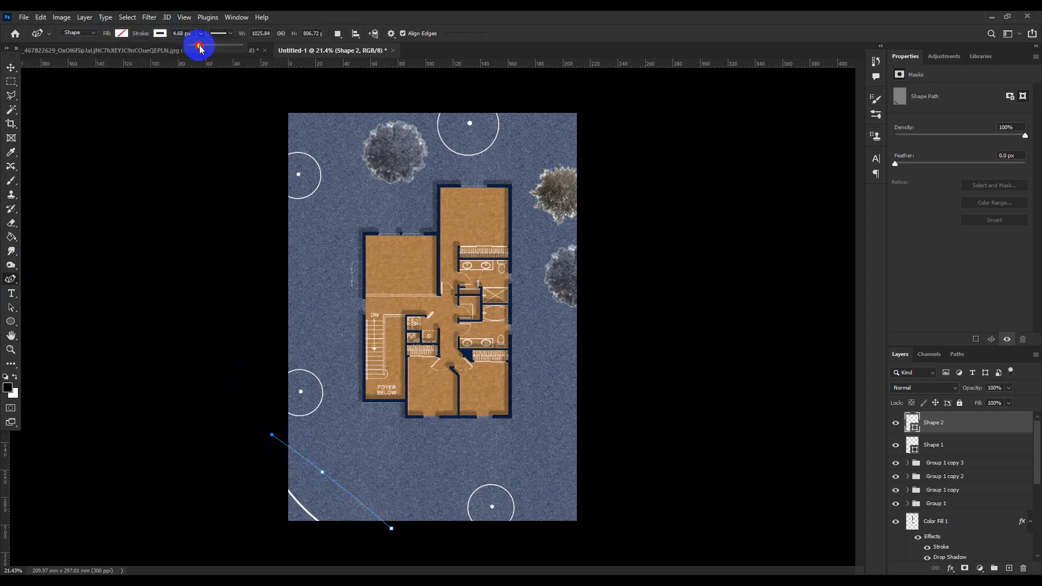
left_click(10, 68)
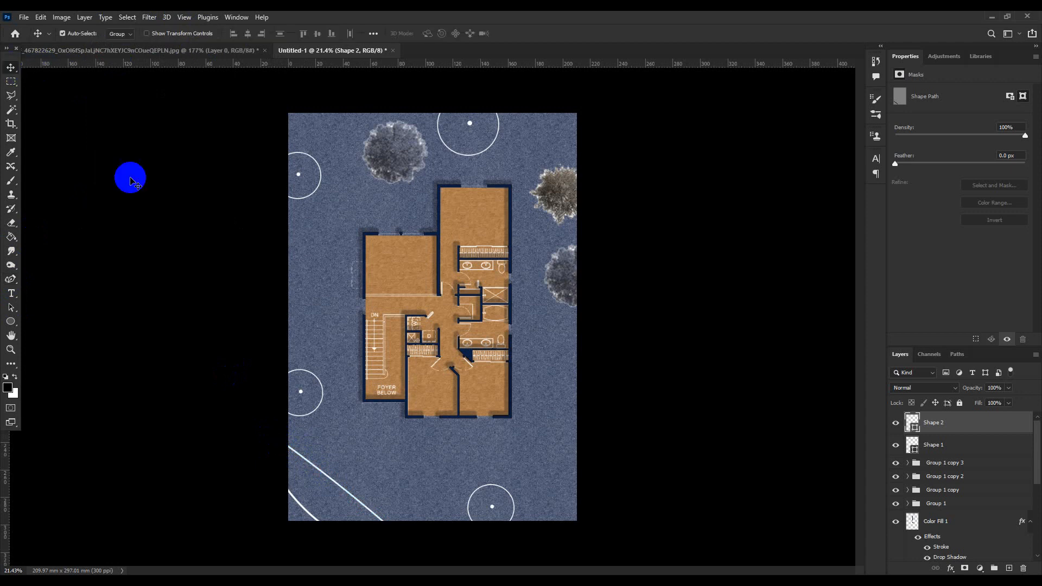
left_click(156, 236)
- Draw a wavy unfilled curve from the page's bottom edge up past its left edge with the Curvature Pen tool
scroll(165, 285, "down", 1)
left_click(17, 281)
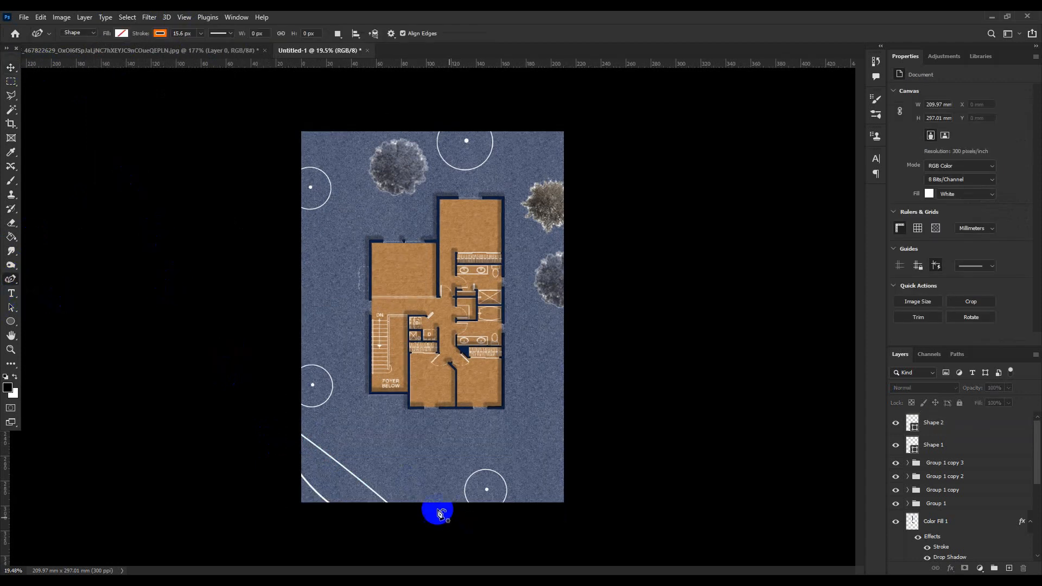
left_click(424, 498)
left_click(371, 434)
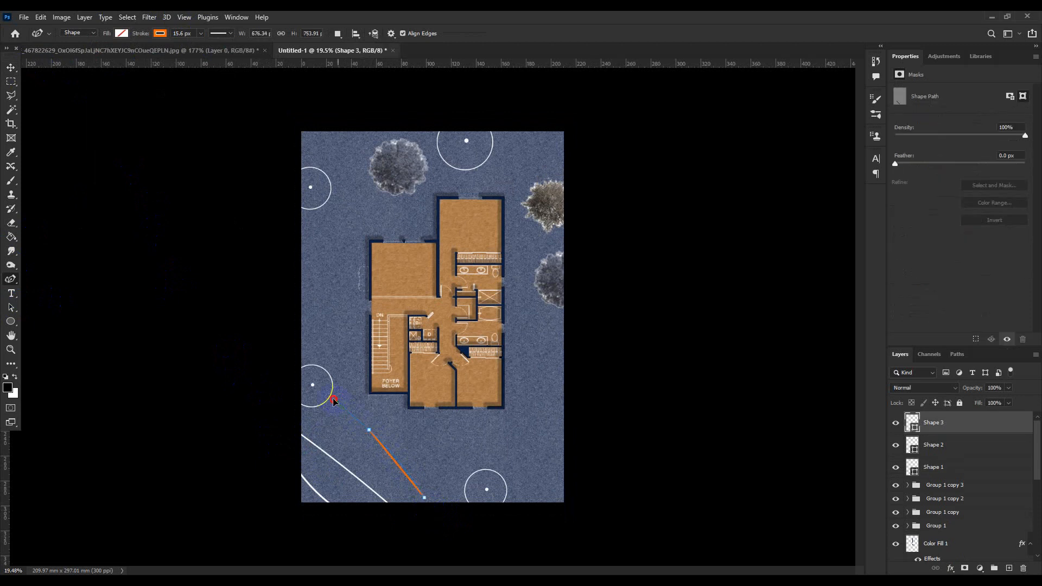
left_click(298, 261)
left_click(280, 252)
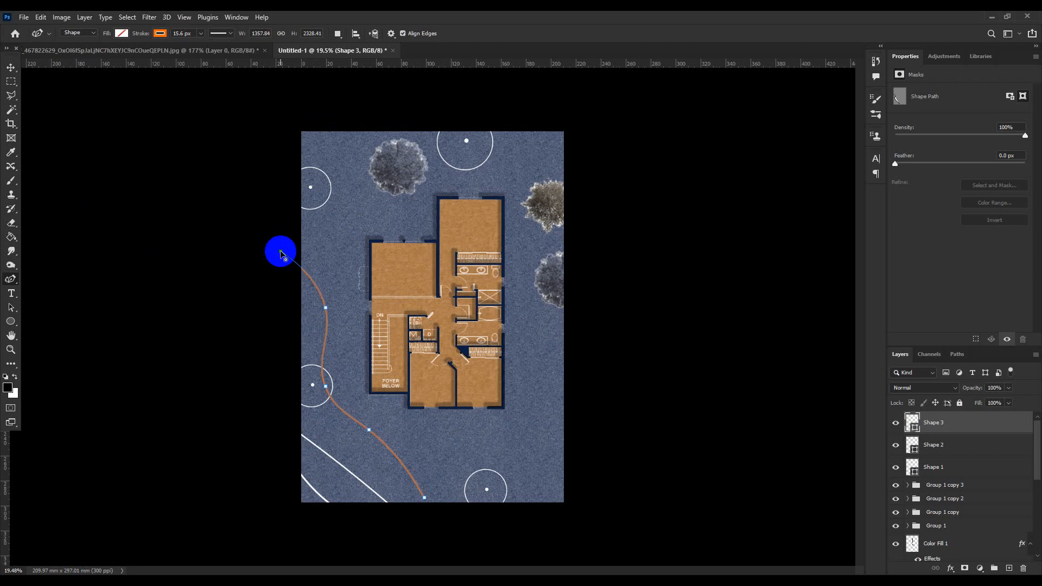
key("v")
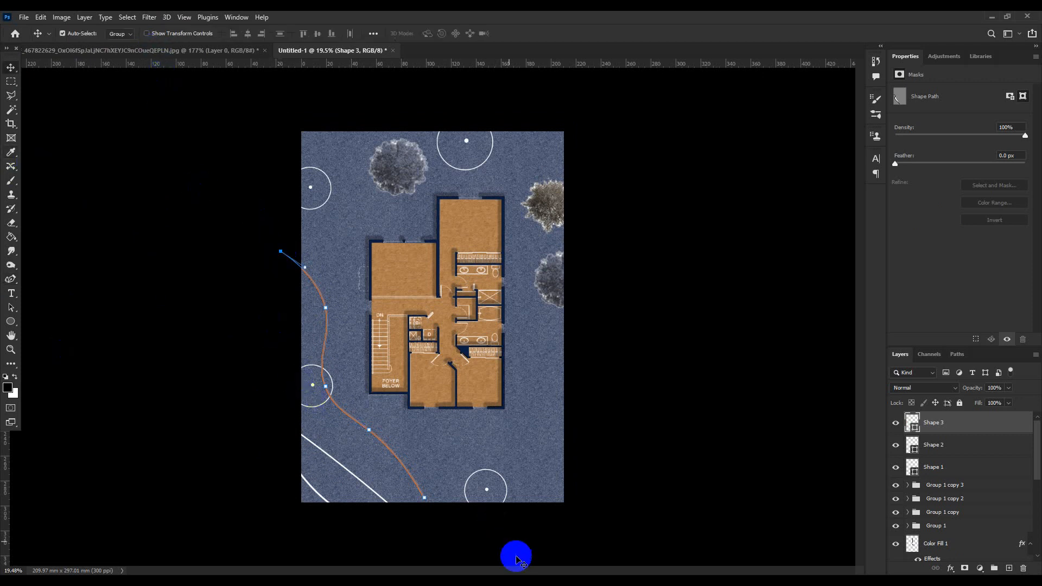
left_click(420, 501)
left_click(421, 494)
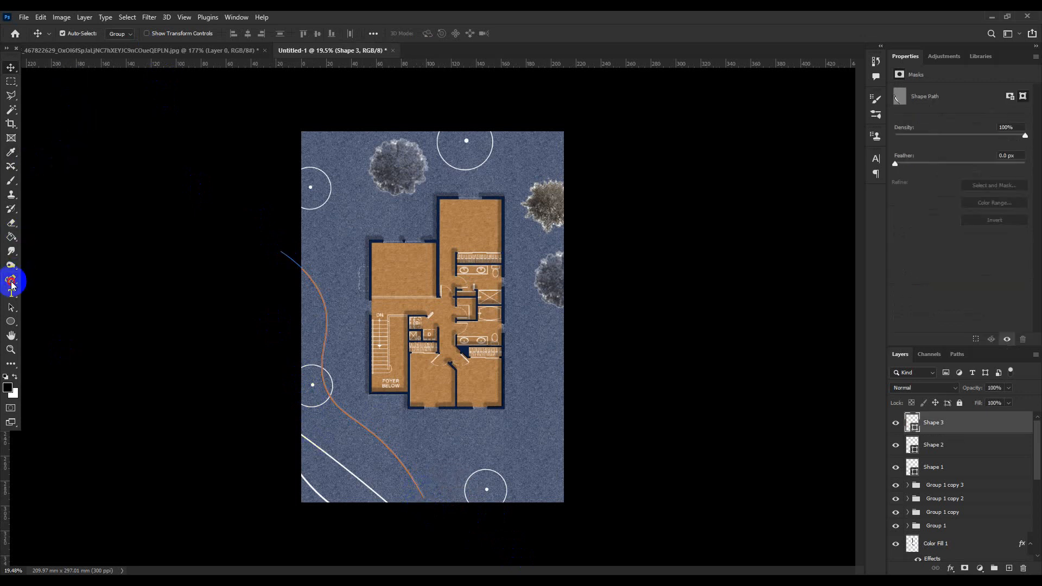
- Change the wavy curve's stroke colour to white and deselect it
left_click(12, 281)
left_click(158, 33)
left_click(92, 90)
left_click(11, 71)
left_click(435, 531)
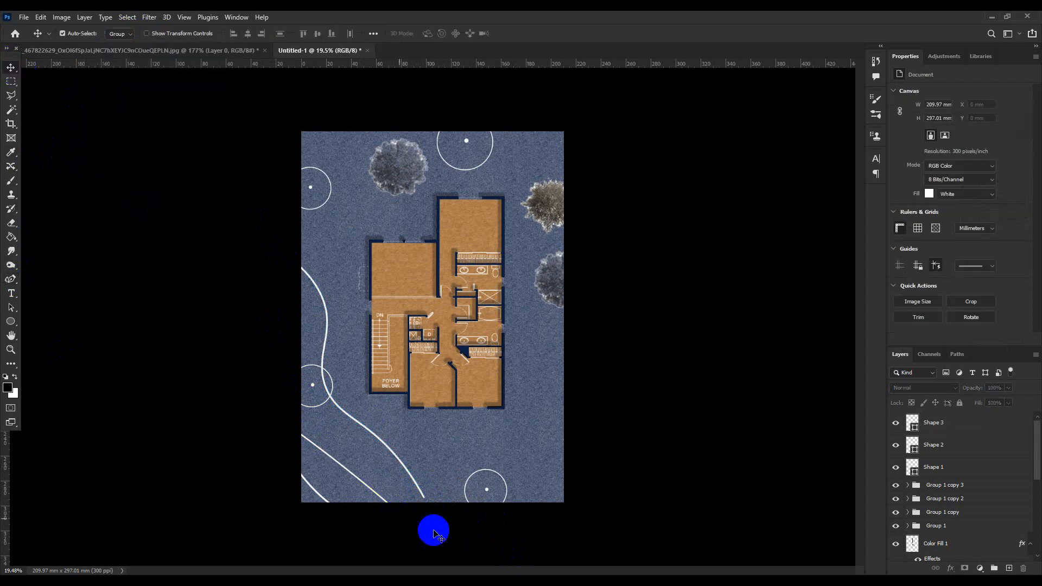
- Set auto-selection to Layer and move the wavy curve and the straighter line together about 9 mm right and 9 mm down
scroll(431, 363, "up", 2)
scroll(429, 222, "down", 1)
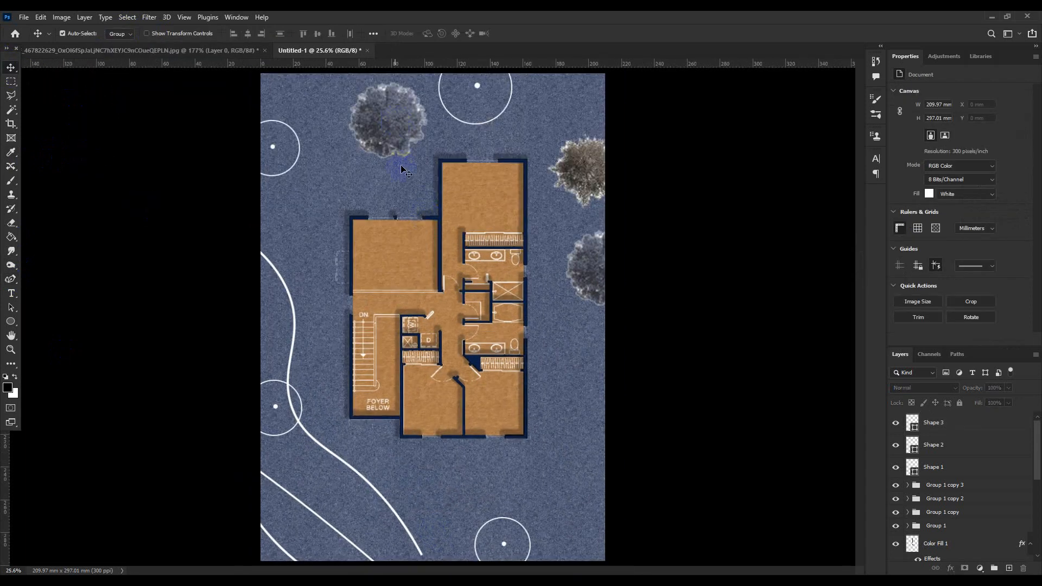
scroll(434, 326, "down", 3)
scroll(429, 504, "up", 5)
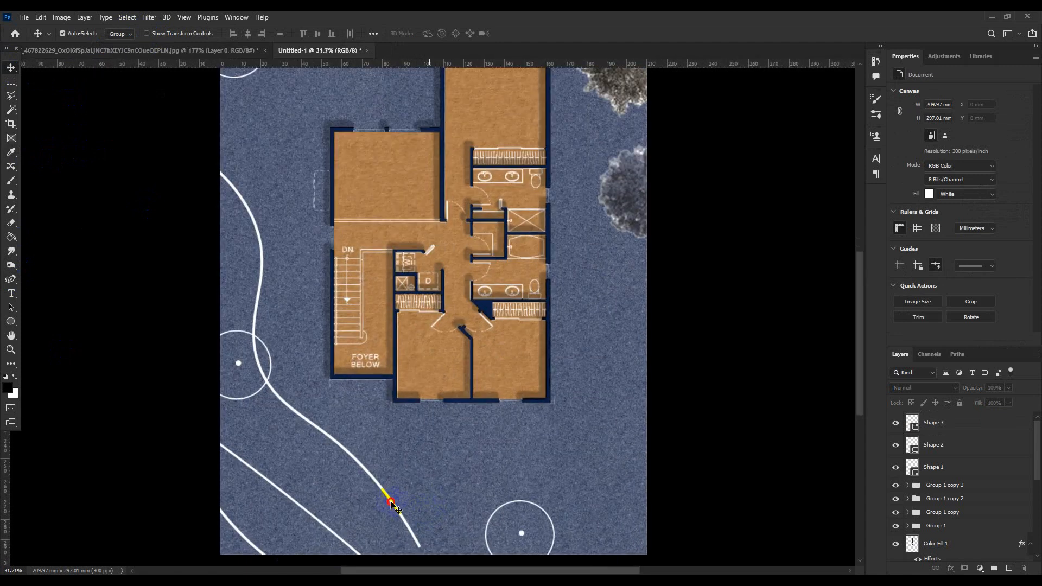
left_click(392, 504)
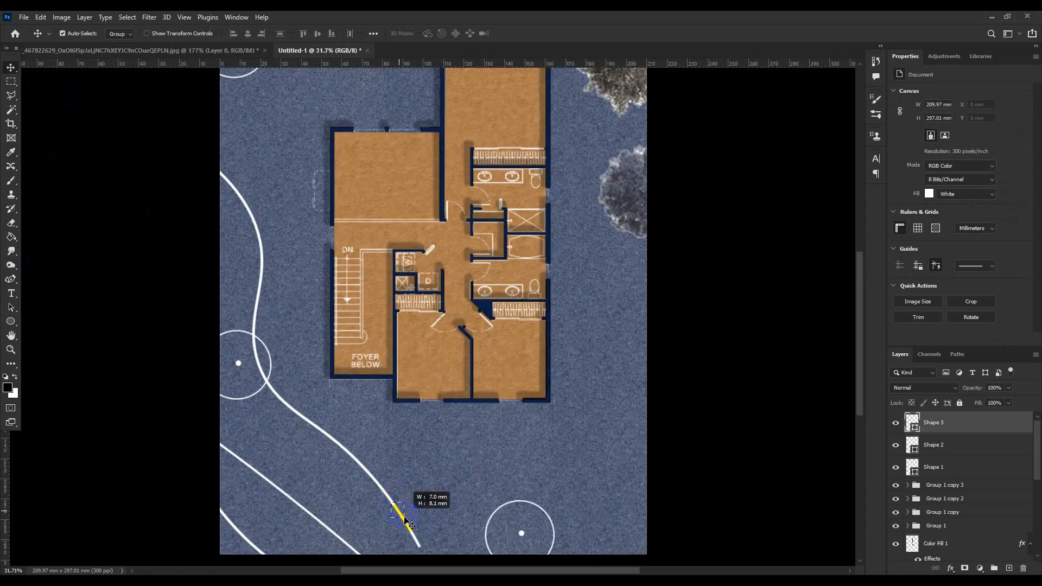
left_click(123, 48)
left_click(128, 52)
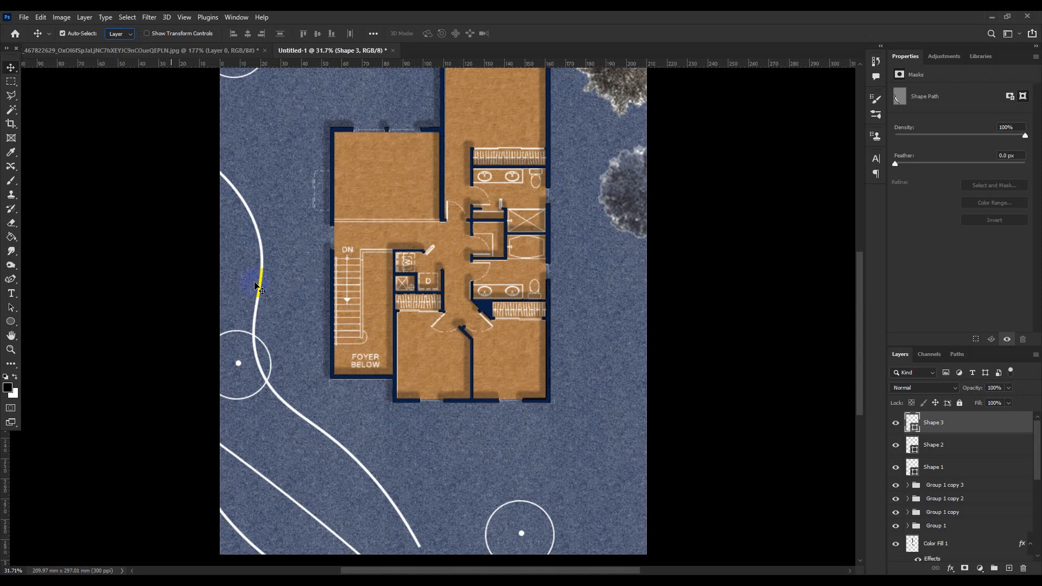
left_click(342, 448, "shift")
left_click_drag(343, 448, 364, 469)
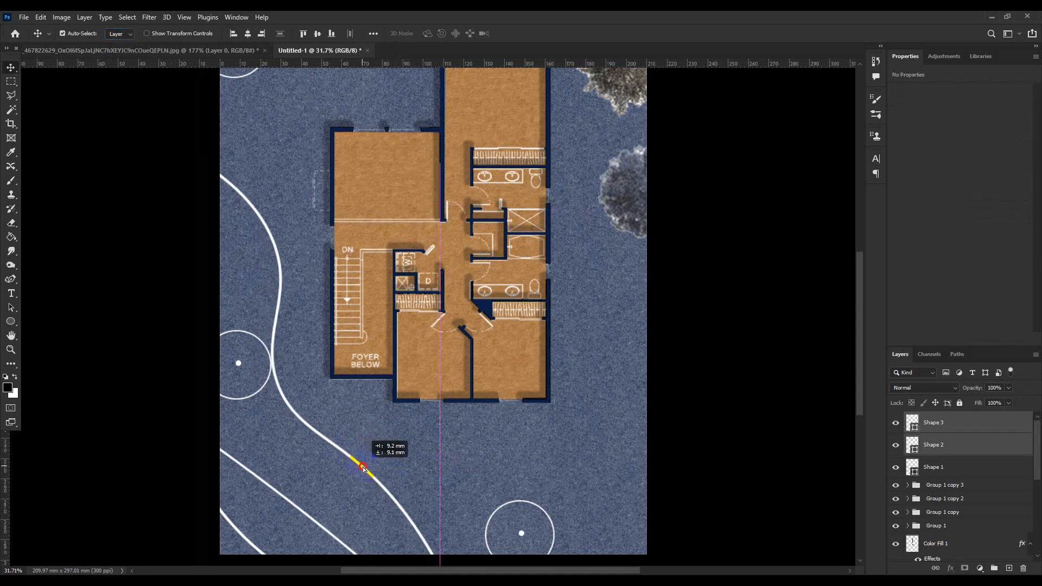
left_click(712, 445)
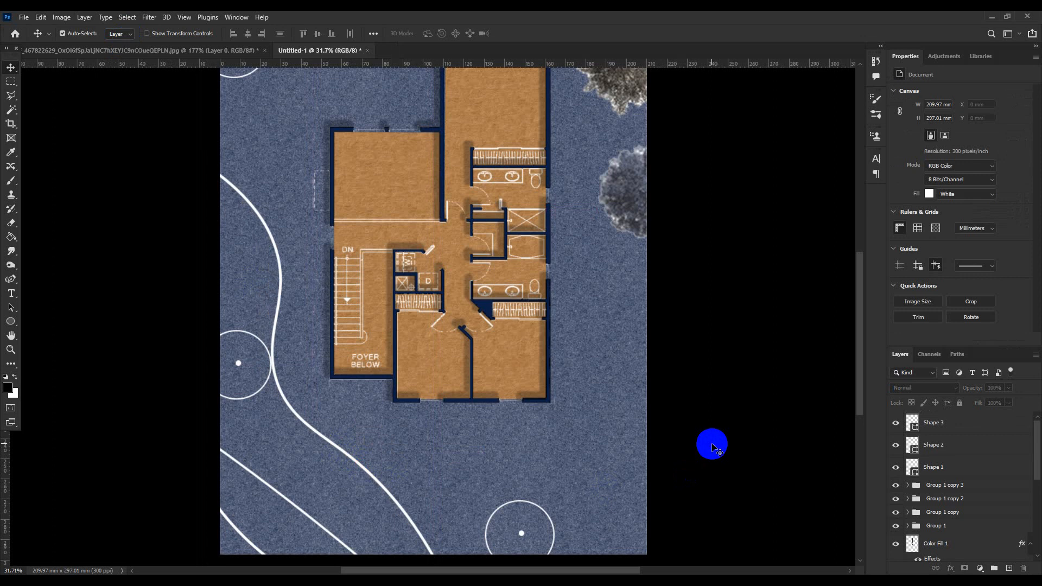
- Draw a long wavy curve directly above the Pattern Fill 1 layer, running behind the house from the page's bottom edge to its top edge
scroll(661, 338, "down", 1)
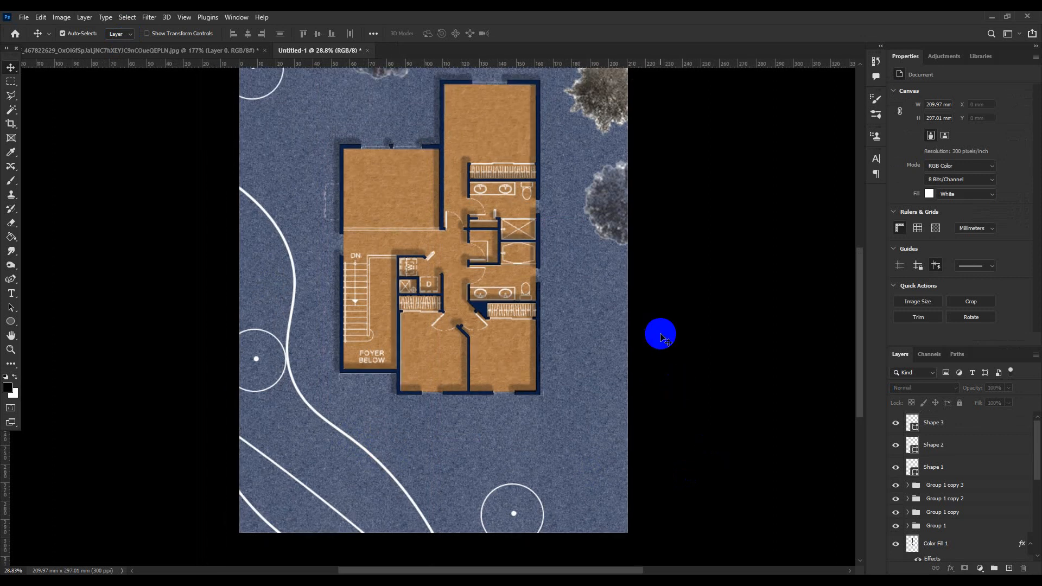
scroll(661, 338, "down", 4)
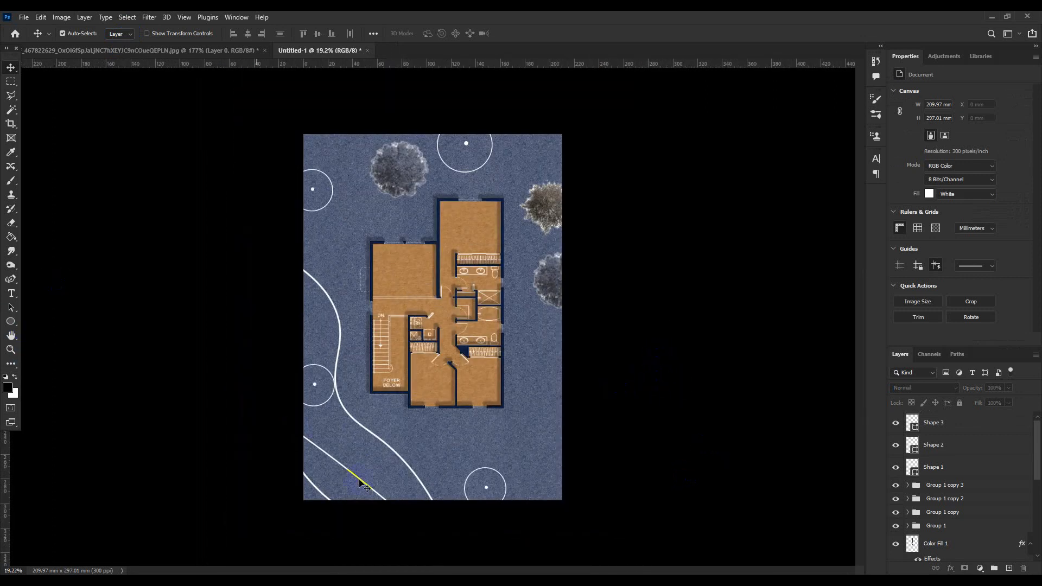
scroll(1035, 517, "down", 5)
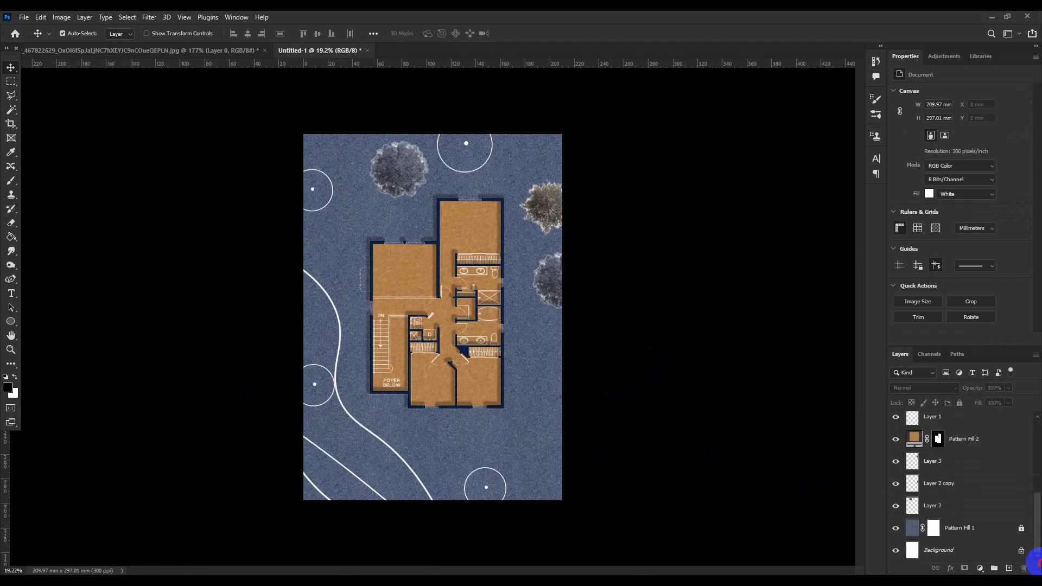
left_click(985, 525)
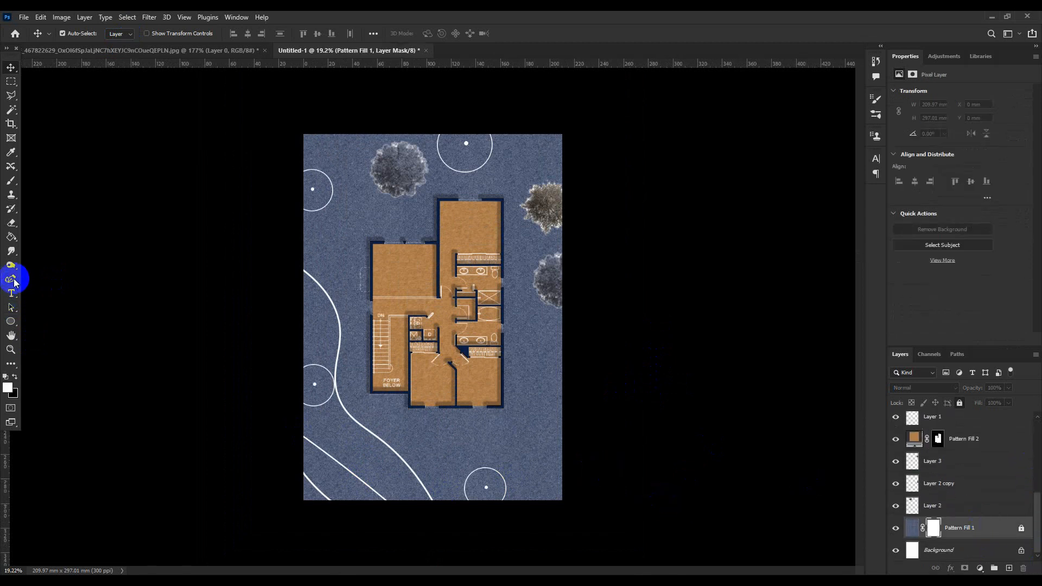
left_click(12, 279)
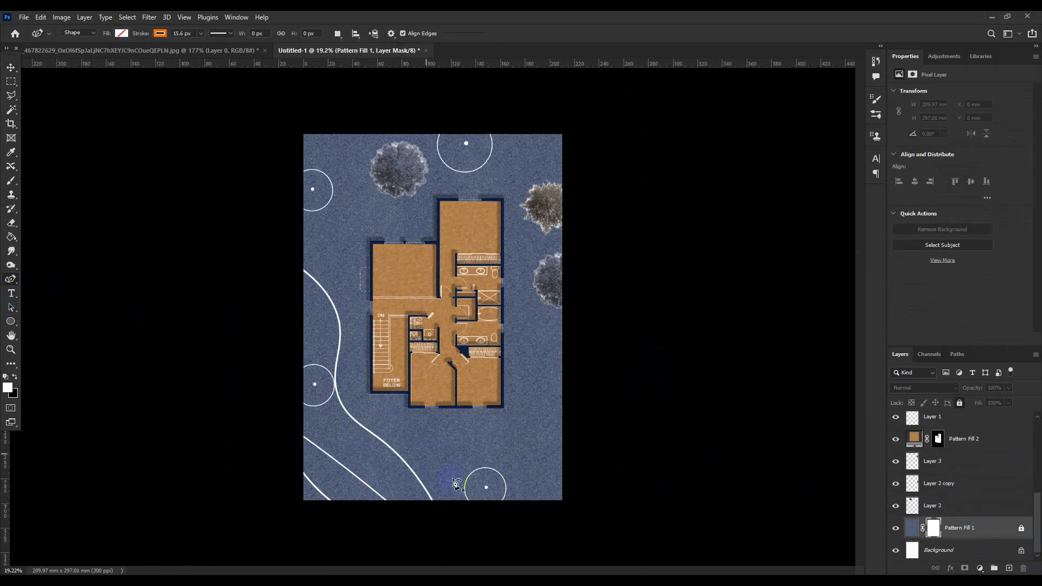
left_click(491, 500)
left_click(388, 381)
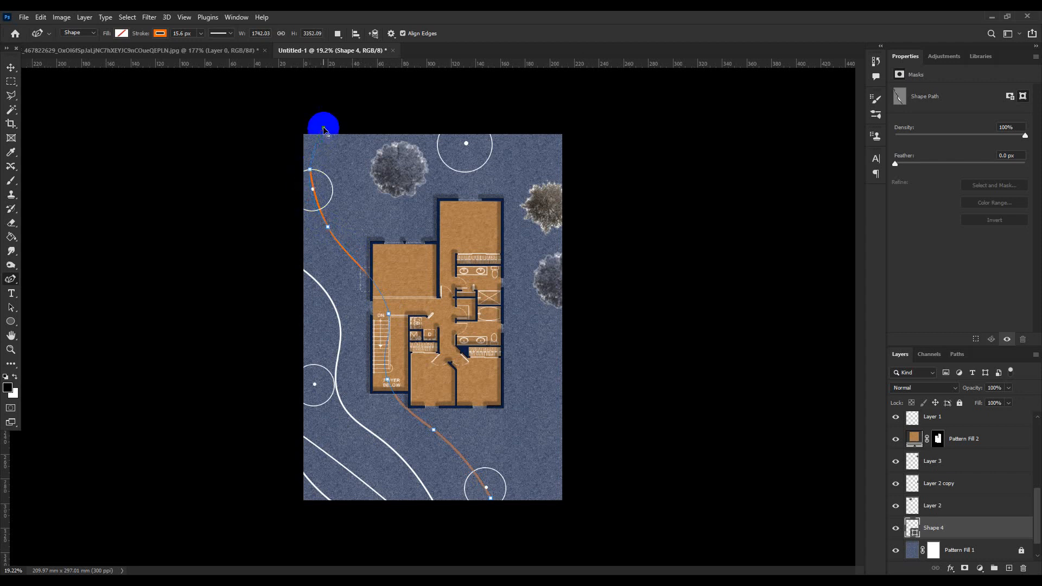
- Change the long curve's stroke colour to white and deselect it
left_click(158, 33)
left_click(91, 90)
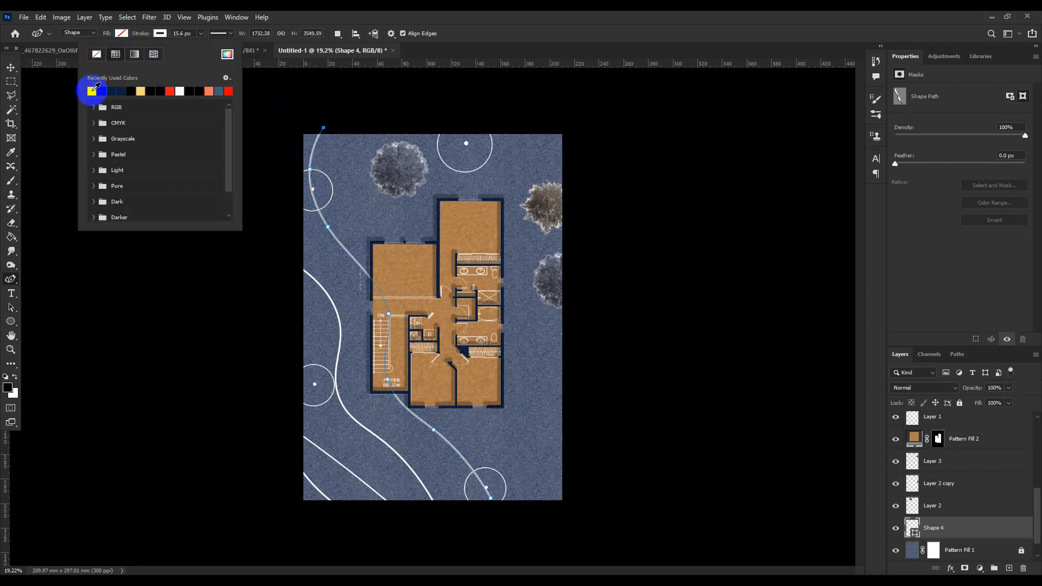
left_click(11, 67)
left_click(146, 162)
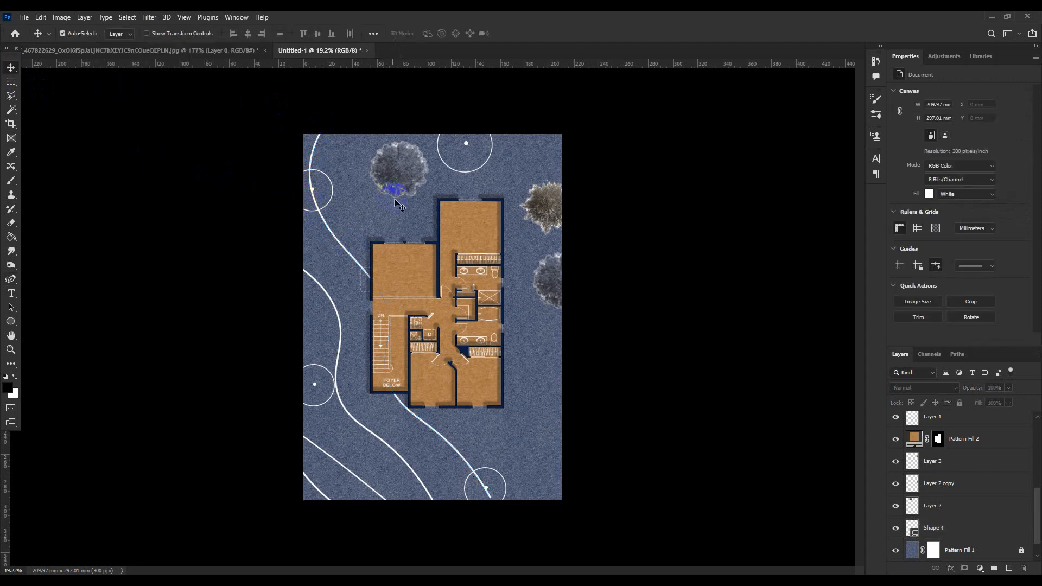
- Add a Drop Shadow effect to the brown tree on Layer 3
scroll(395, 199, "down", 2)
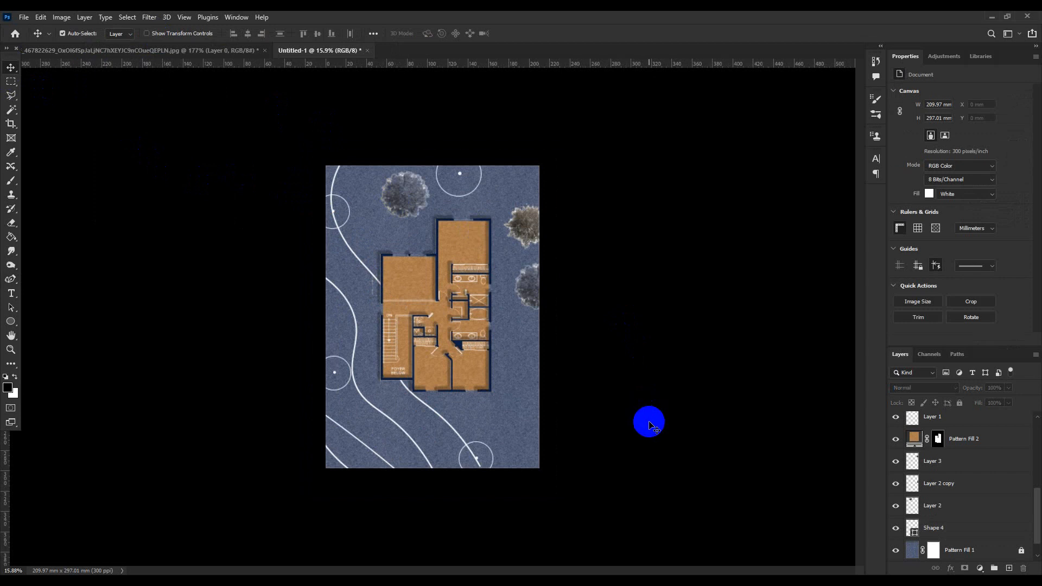
scroll(652, 427, "up", 3)
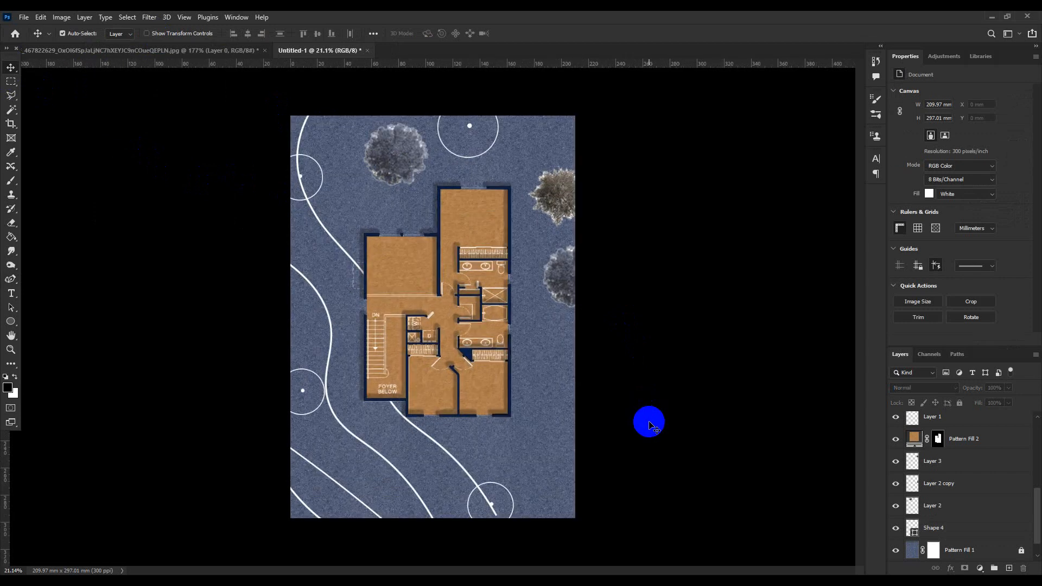
left_click(559, 206)
left_click(995, 464)
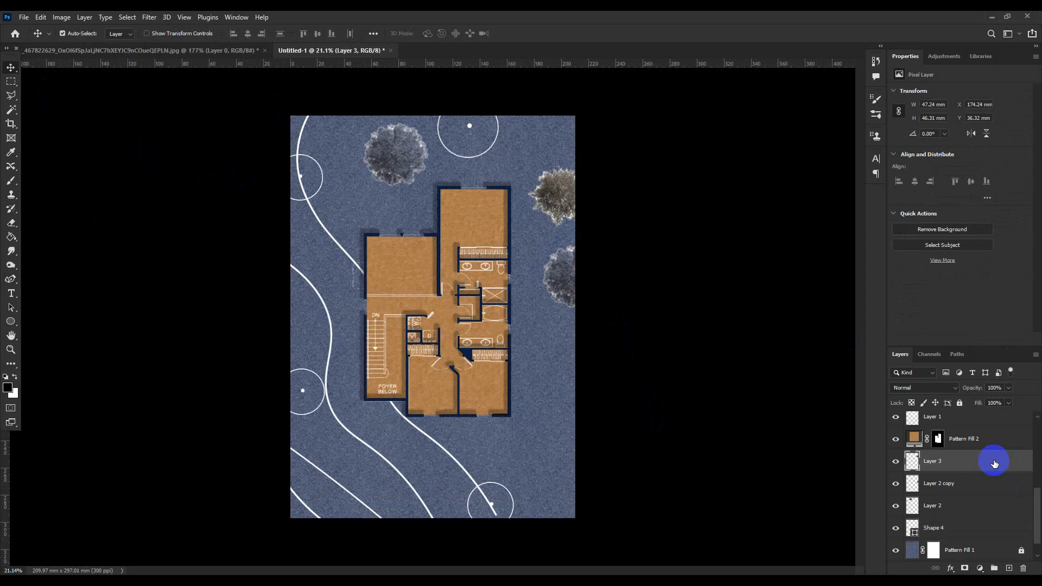
double_click(994, 464)
left_click(654, 281)
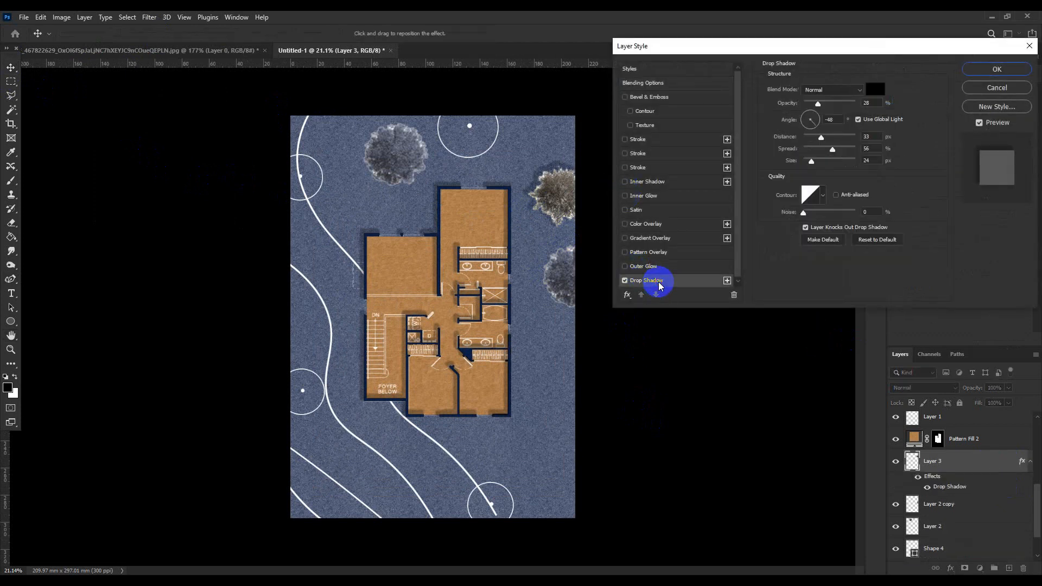
left_click(997, 71)
- Add a Drop Shadow effect to the grey-blue tree on Layer 2 copy
left_click(939, 504)
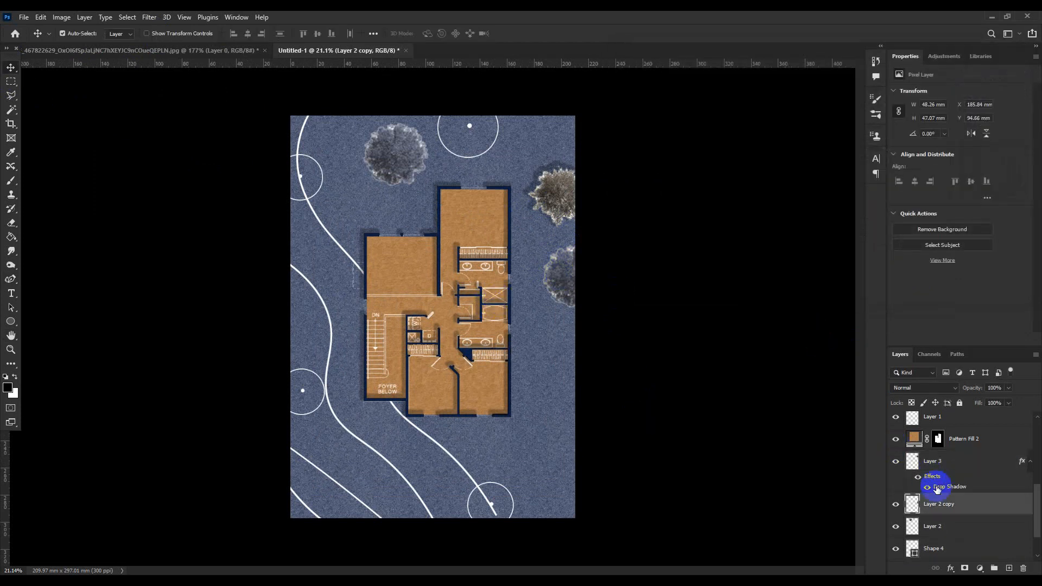
double_click(969, 510)
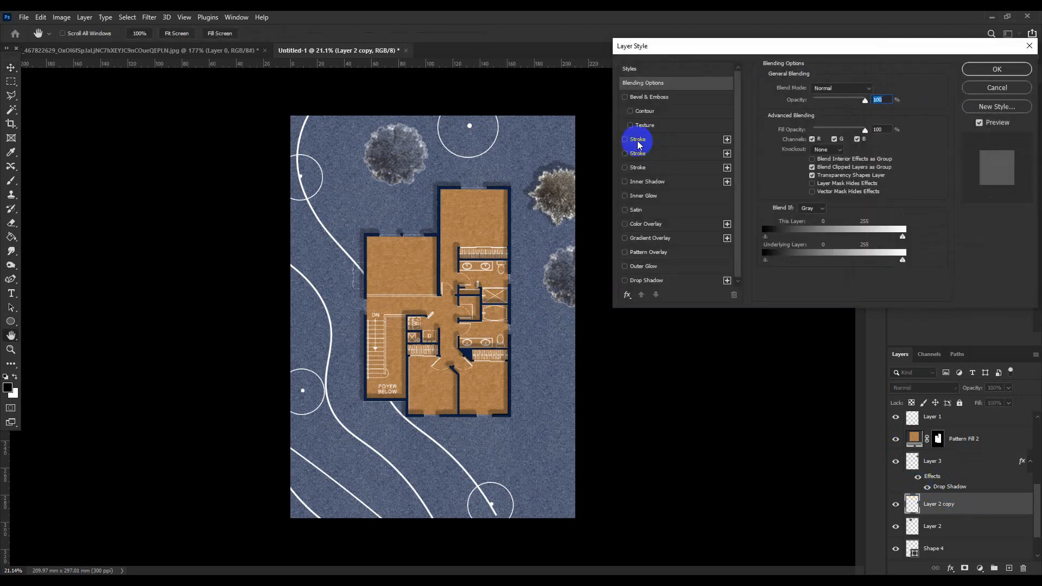
left_click(693, 277)
left_click(997, 69)
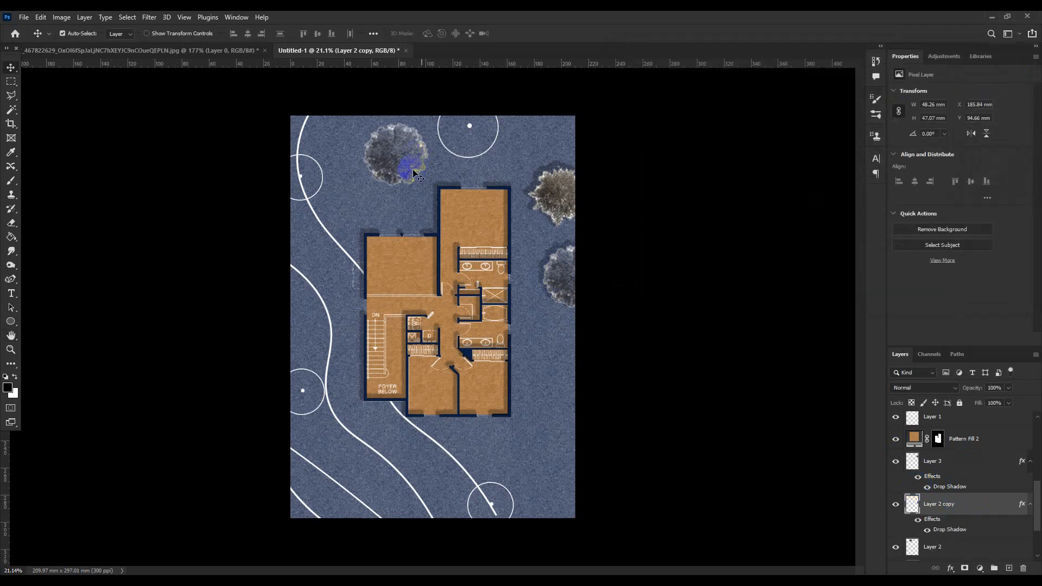
- Add a Drop Shadow effect to the grey-blue tree on Layer 2, then deselect the layer
left_click(991, 548)
double_click(991, 547)
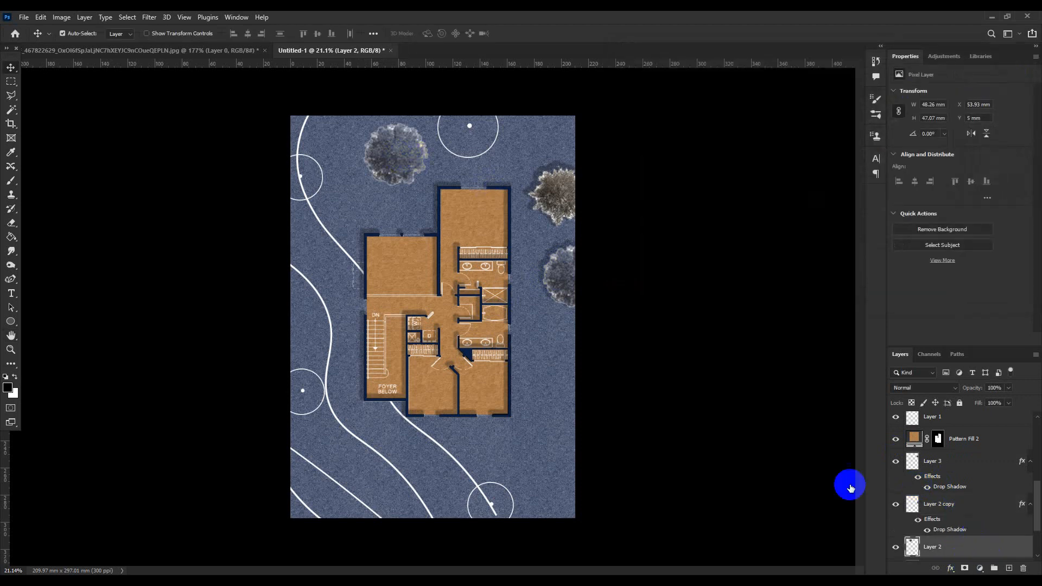
left_click(669, 282)
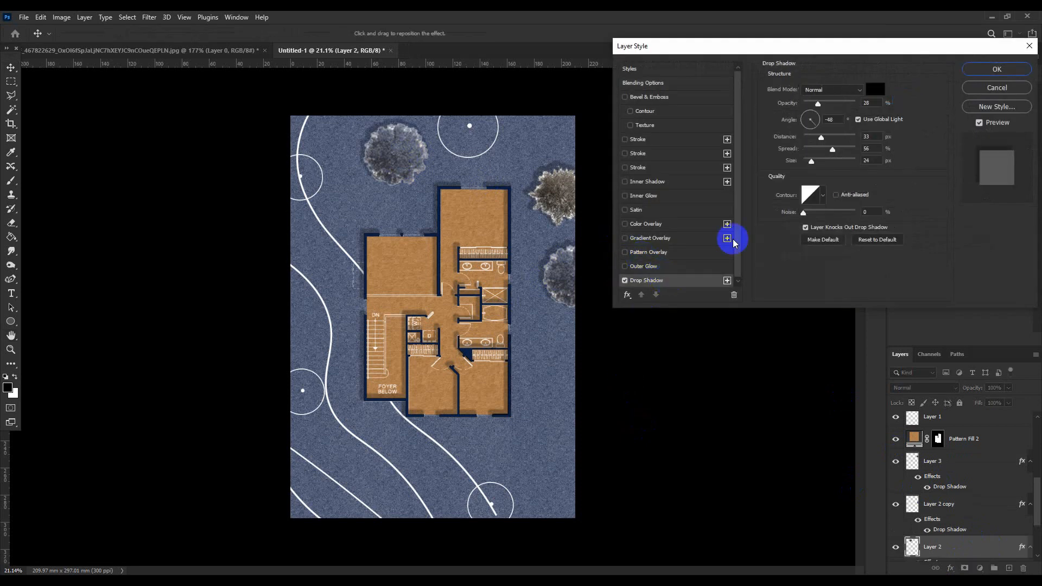
left_click(997, 69)
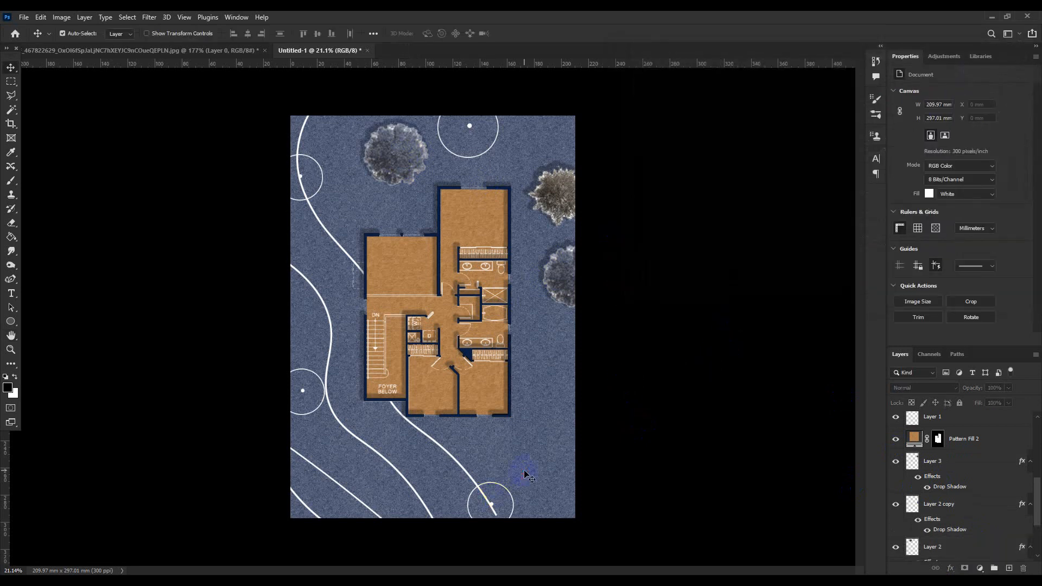
- Unlock the Pattern Fill 1 background layer and apply its layer mask
scroll(1036, 520, "down", 4)
left_click_drag(1035, 520, 1034, 569)
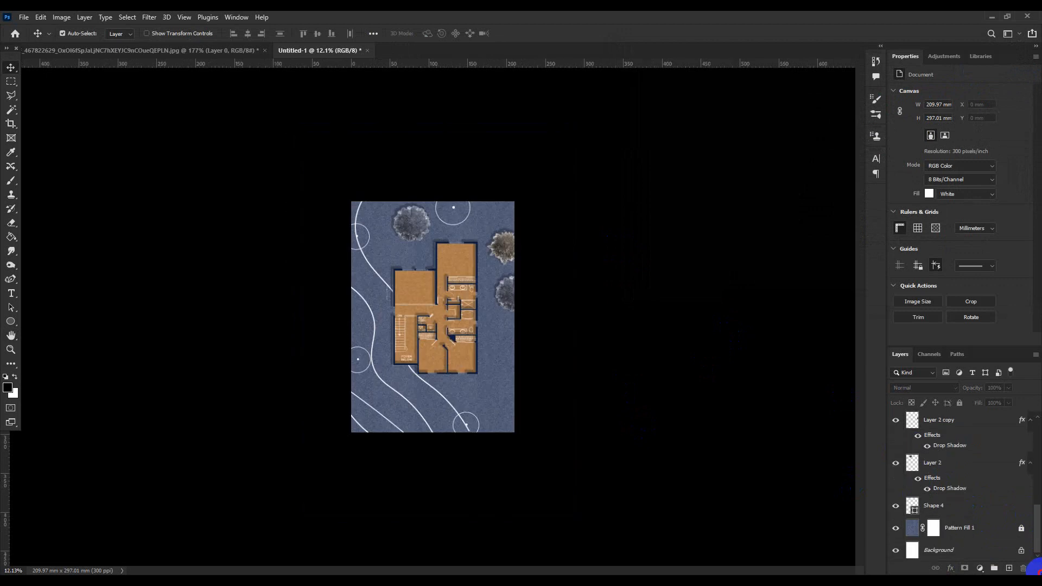
left_click(1021, 532)
right_click(1010, 531)
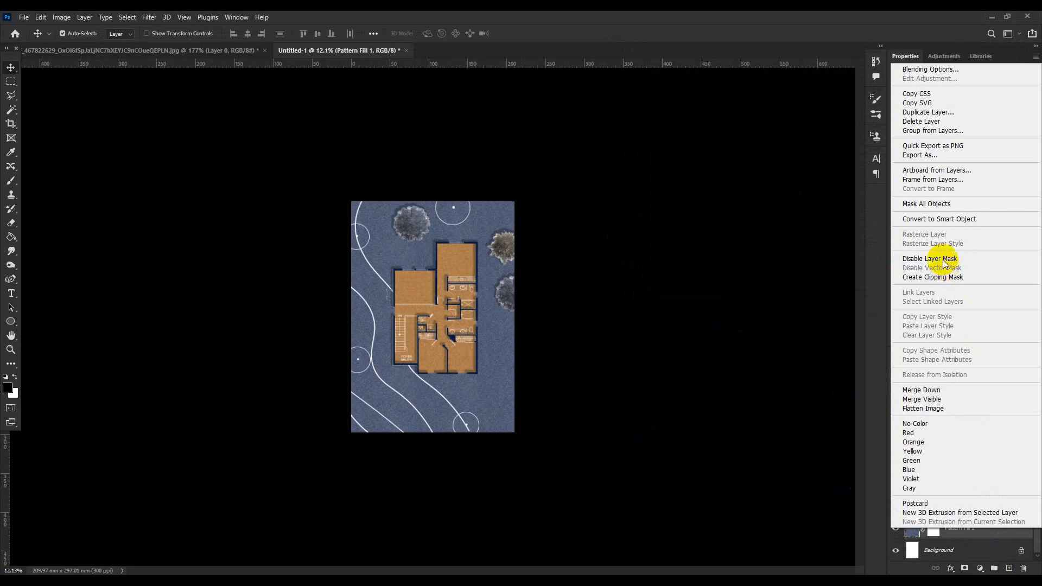
left_click(902, 461)
left_click(933, 532)
right_click(936, 530)
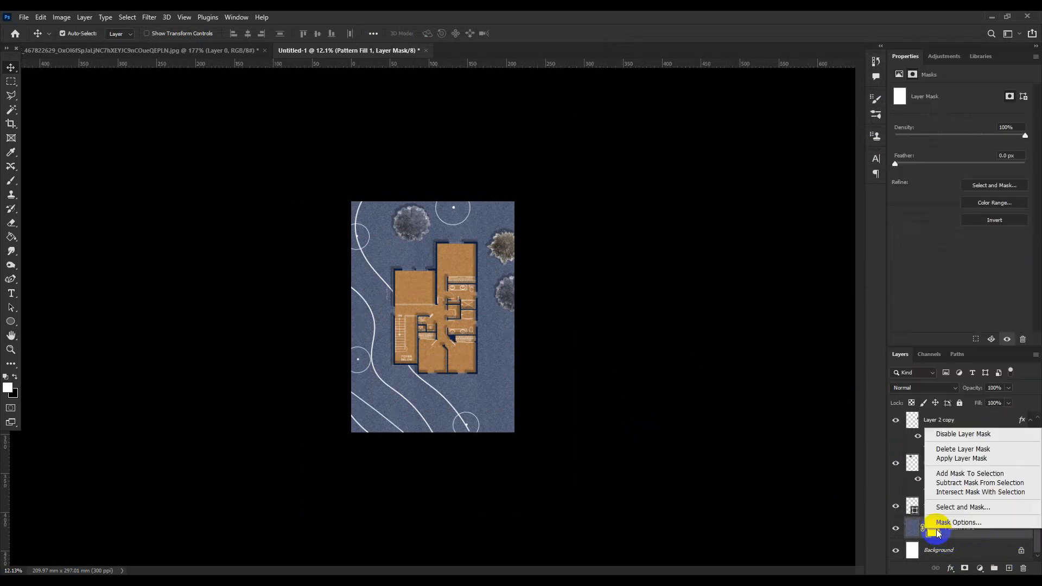
left_click(960, 460)
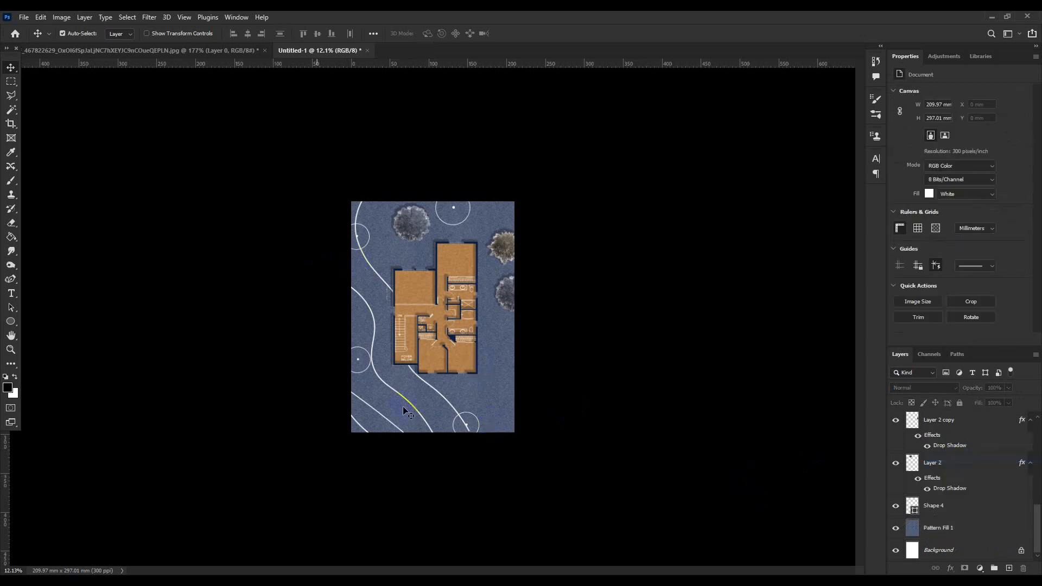
- Darken the upper part of the Pattern Fill 1 background using the Burn tool at 6% exposure with a size 900 brush
key("ctrl+0")
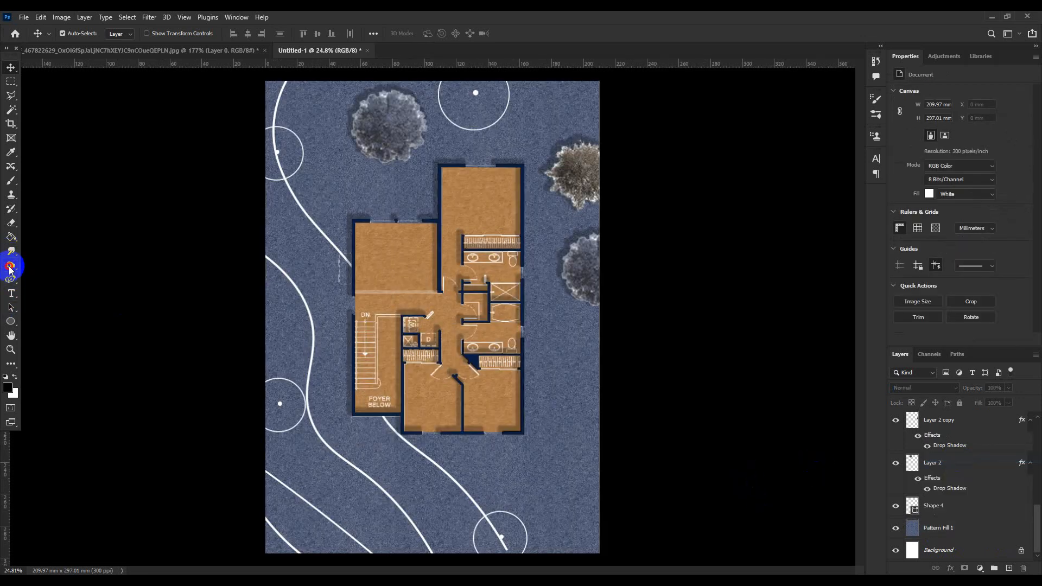
right_click(11, 265)
left_click(39, 279)
scroll(491, 287, "down", 1)
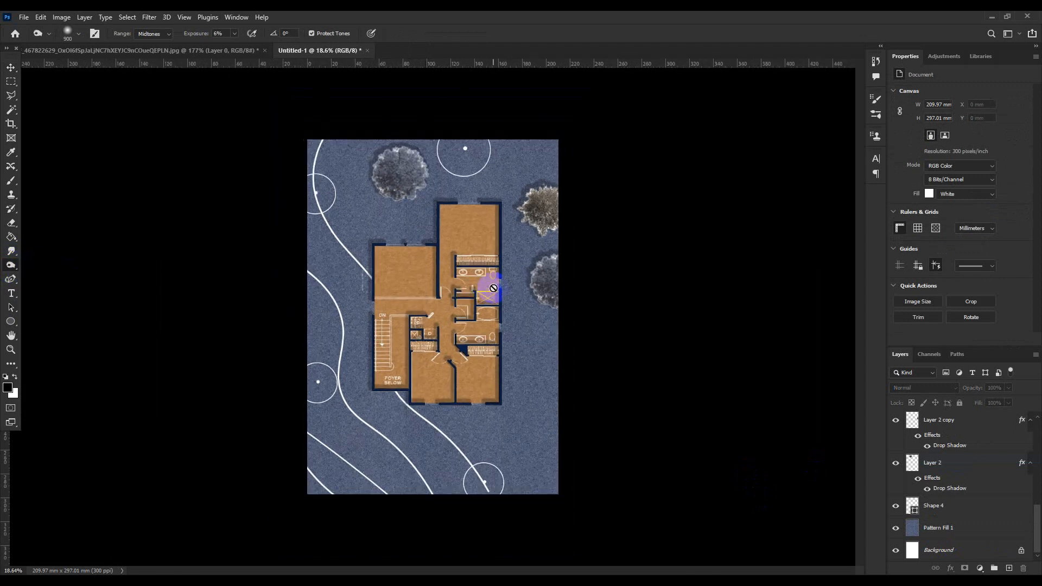
left_click(977, 527)
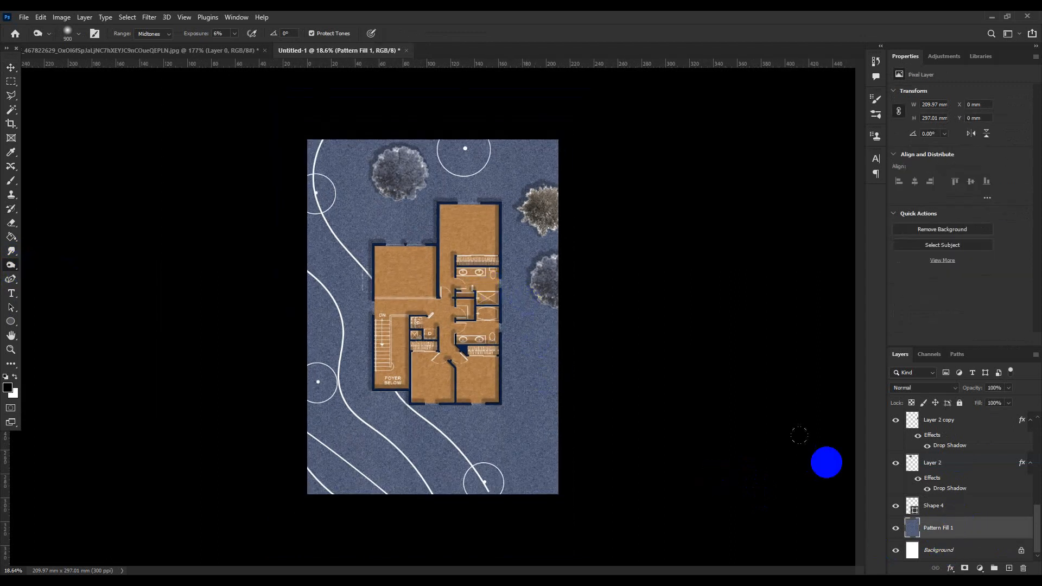
mouse_move(429, 156)
left_mouse_down()
mouse_move(513, 142)
mouse_move(335, 150)
left_mouse_up()
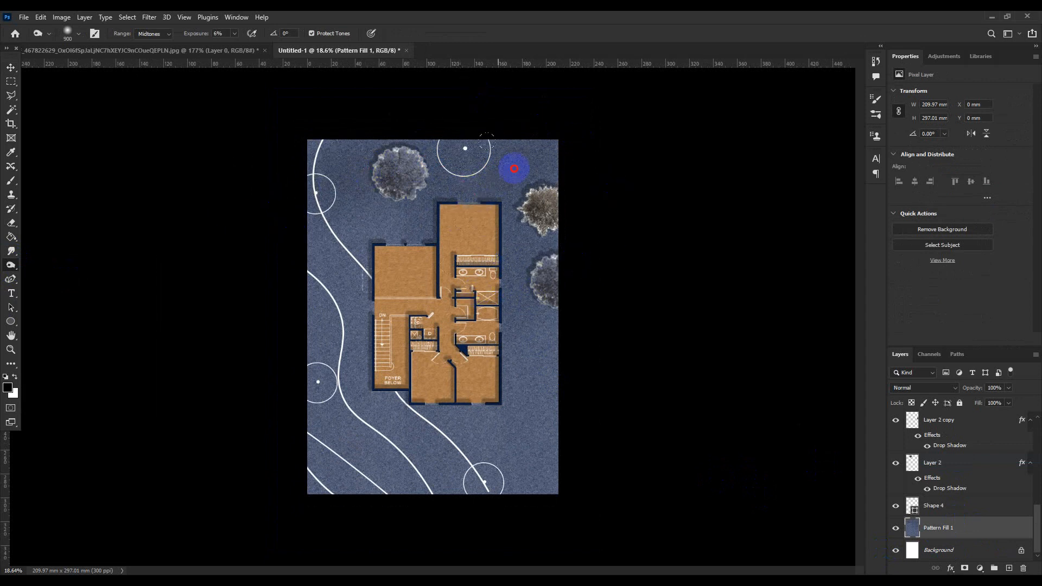
left_click_drag(514, 168, 496, 141)
- Set the Burn exposure to 86% and darken the blue background around the house, most strongly along the upper part
left_click(234, 34)
left_click_drag(238, 46, 282, 50)
mouse_move(502, 176)
left_mouse_down()
mouse_move(341, 169)
mouse_move(255, 272)
mouse_move(304, 301)
mouse_move(488, 308)
mouse_move(543, 369)
mouse_move(473, 233)
mouse_move(349, 325)
mouse_move(426, 390)
left_mouse_up()
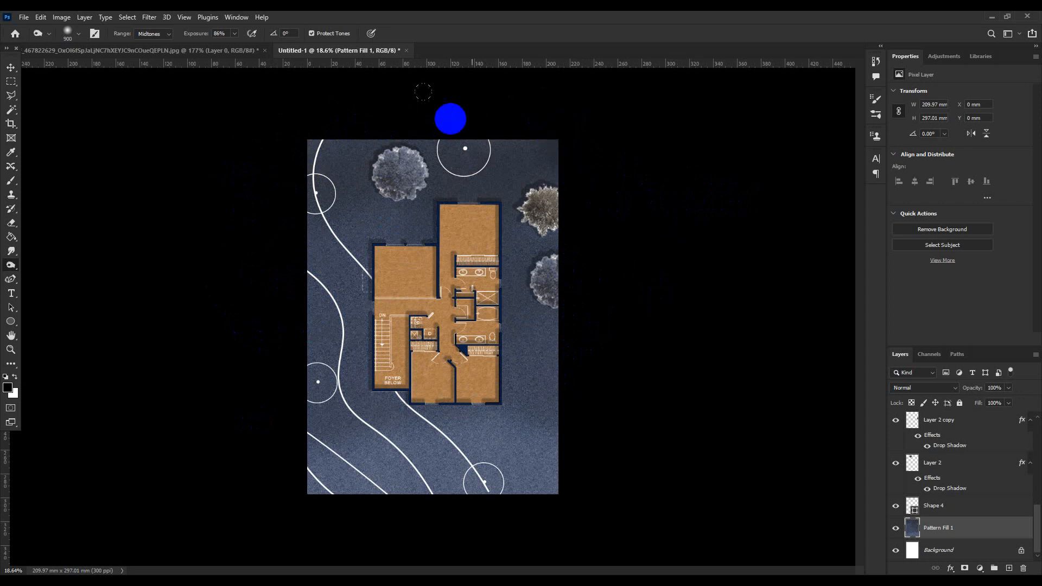
- Lighten the lower part of the blue background using the Dodge tool at 15% exposure with a size 1300 brush
right_click(14, 269)
left_click(49, 264)
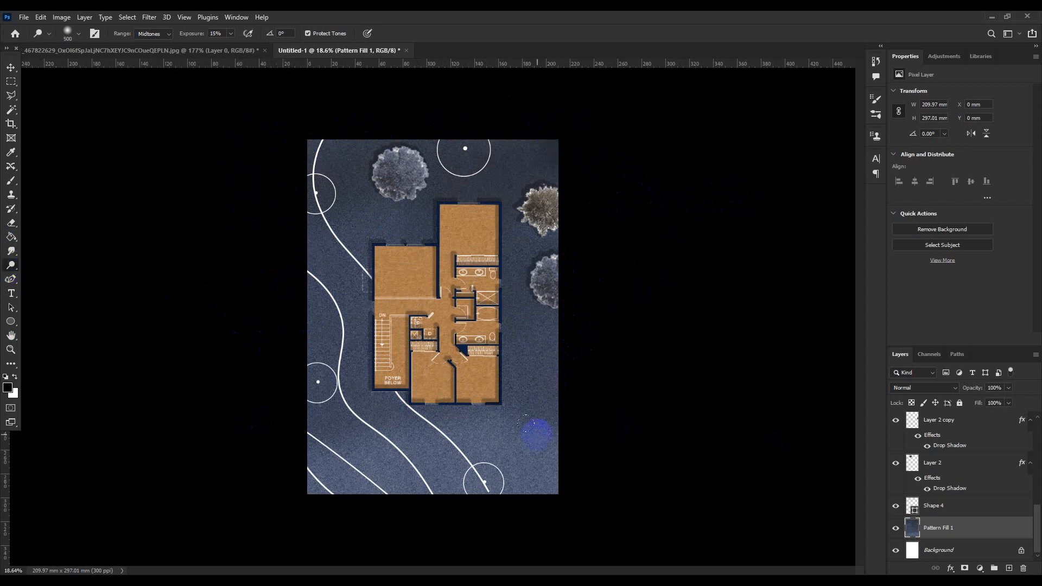
mouse_move(427, 389)
left_mouse_down()
mouse_move(473, 357)
mouse_move(358, 324)
mouse_move(491, 125)
mouse_move(631, 351)
mouse_move(591, 497)
mouse_move(593, 489)
mouse_move(554, 487)
mouse_move(633, 401)
left_mouse_up()
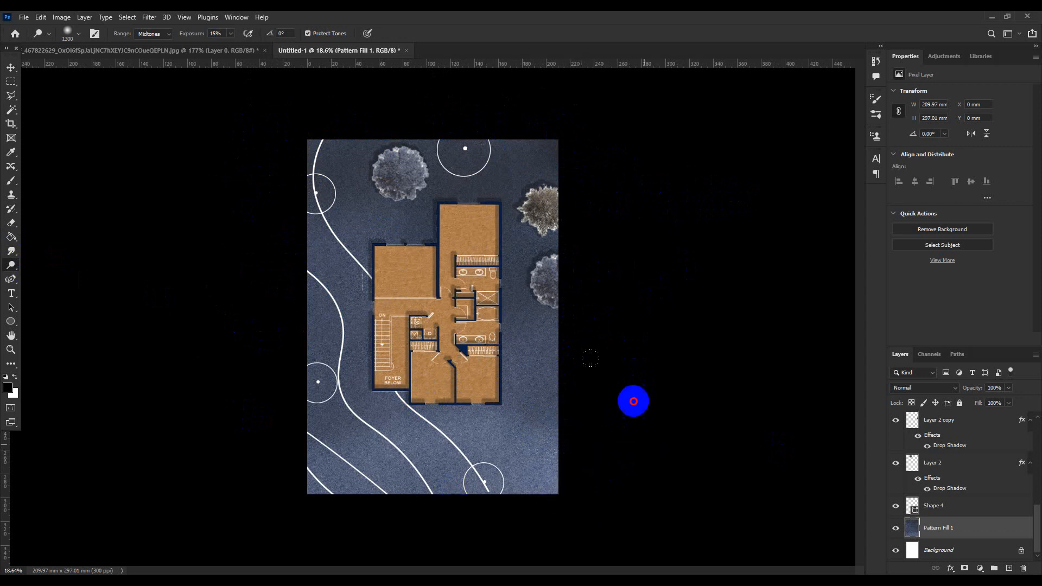
- Switch back to the Burn tool and rasterize the Pattern Fill 2 floor layer
left_click(11, 266)
left_click(81, 275)
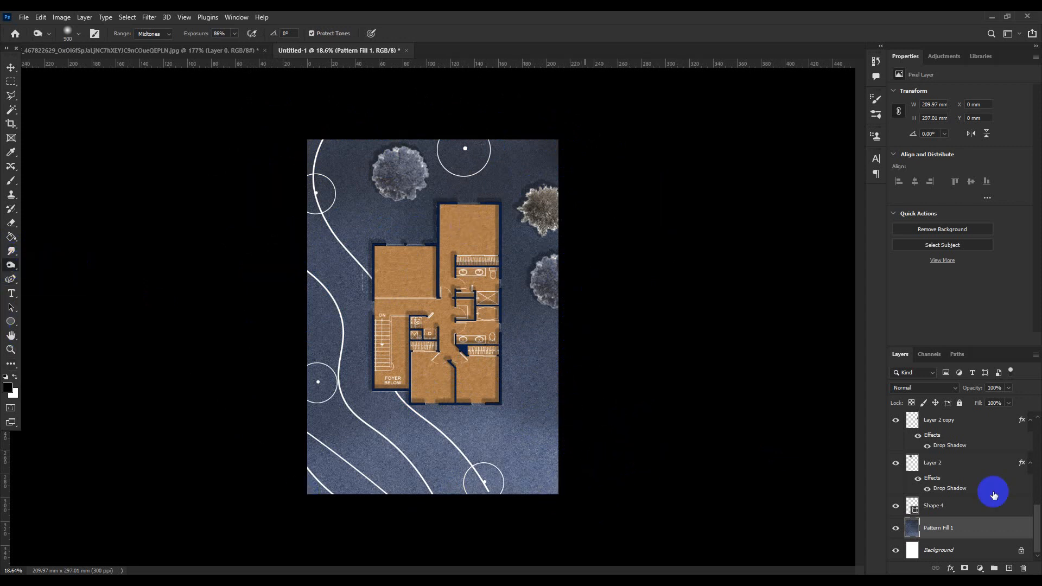
scroll(1001, 488, "up", 3)
left_click(950, 444)
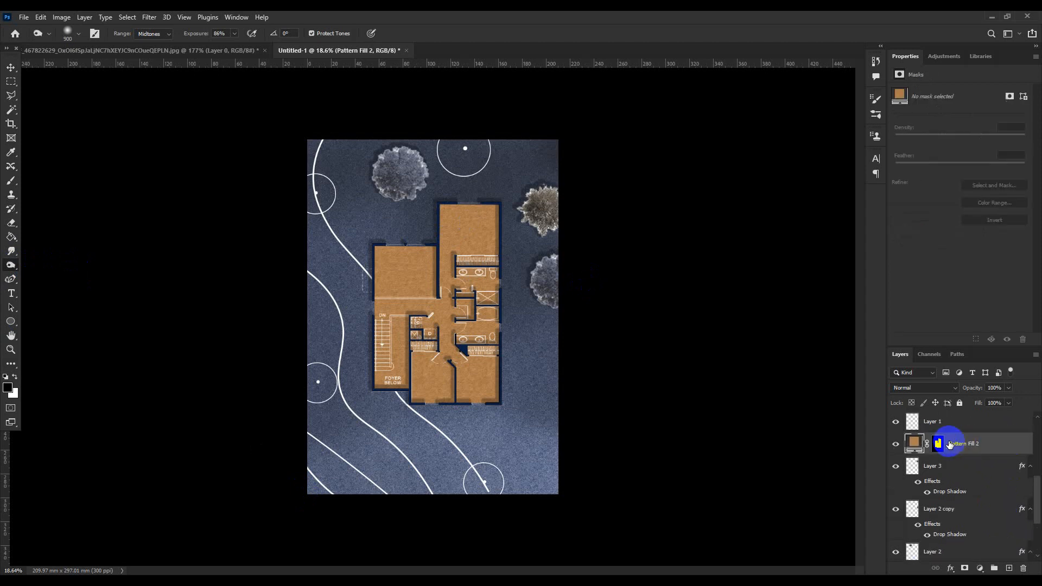
left_click(938, 443)
right_click(940, 444)
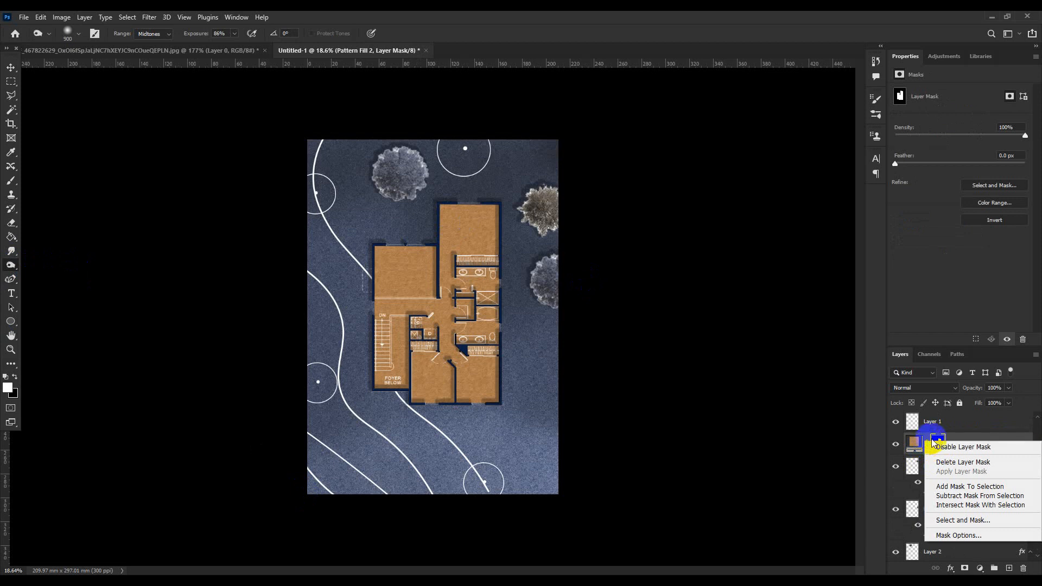
left_click(978, 440)
right_click(977, 441)
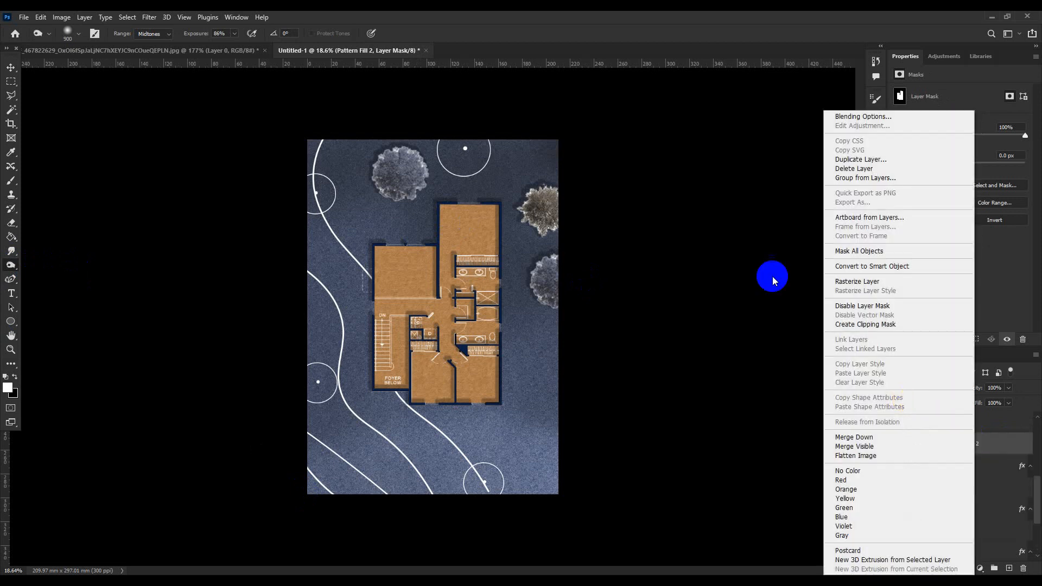
left_click(855, 281)
- Burn the brown floor throughout the house at 86% exposure with a size 900 brush, and reduce the brush size
mouse_move(458, 226)
left_mouse_down()
mouse_move(507, 218)
mouse_move(478, 235)
mouse_move(463, 221)
mouse_move(431, 224)
mouse_move(425, 247)
mouse_move(359, 277)
mouse_move(441, 281)
mouse_move(481, 297)
mouse_move(489, 330)
mouse_move(445, 275)
mouse_move(483, 312)
mouse_move(496, 372)
mouse_move(463, 397)
mouse_move(416, 388)
mouse_move(348, 352)
mouse_move(392, 241)
mouse_move(467, 216)
mouse_move(439, 218)
mouse_move(493, 215)
mouse_move(426, 224)
mouse_move(465, 208)
mouse_move(540, 233)
left_mouse_up()
key("bracketleft")
key("bracketleft")
key("bracketleft")
key("bracketleft")
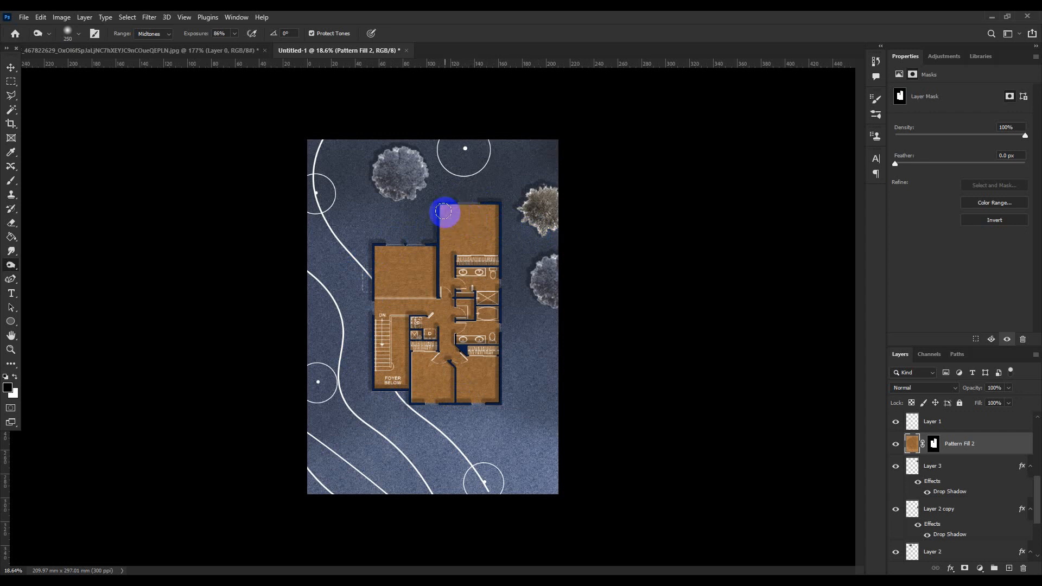
- Set the Burn exposure to 15% and darken the floor edges along the walls of the rooms on Pattern Fill 2
scroll(474, 218, "up", 3)
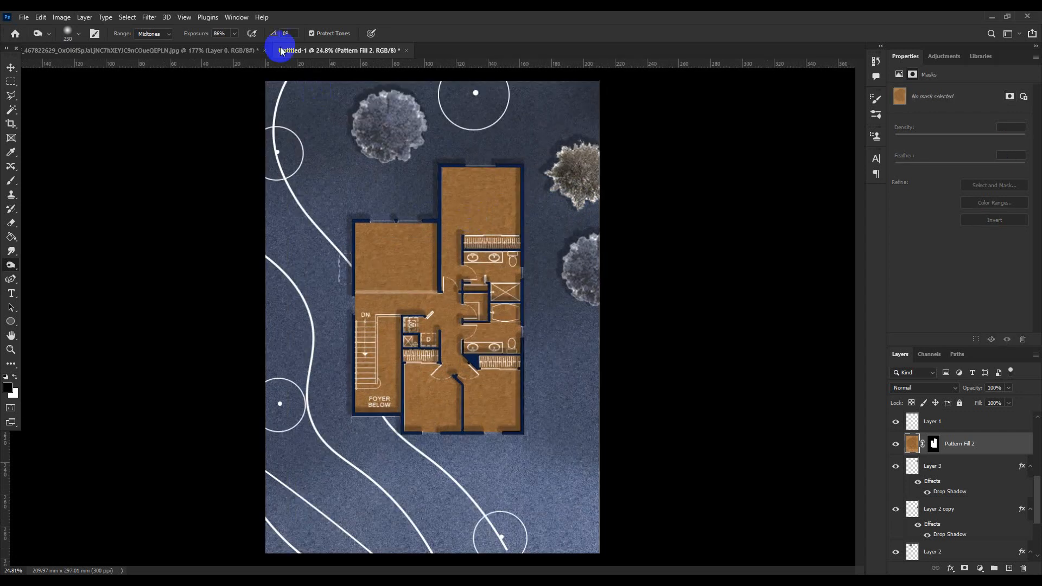
left_click(235, 34)
mouse_move(236, 45)
left_mouse_down()
mouse_move(207, 48)
mouse_move(221, 50)
left_mouse_up()
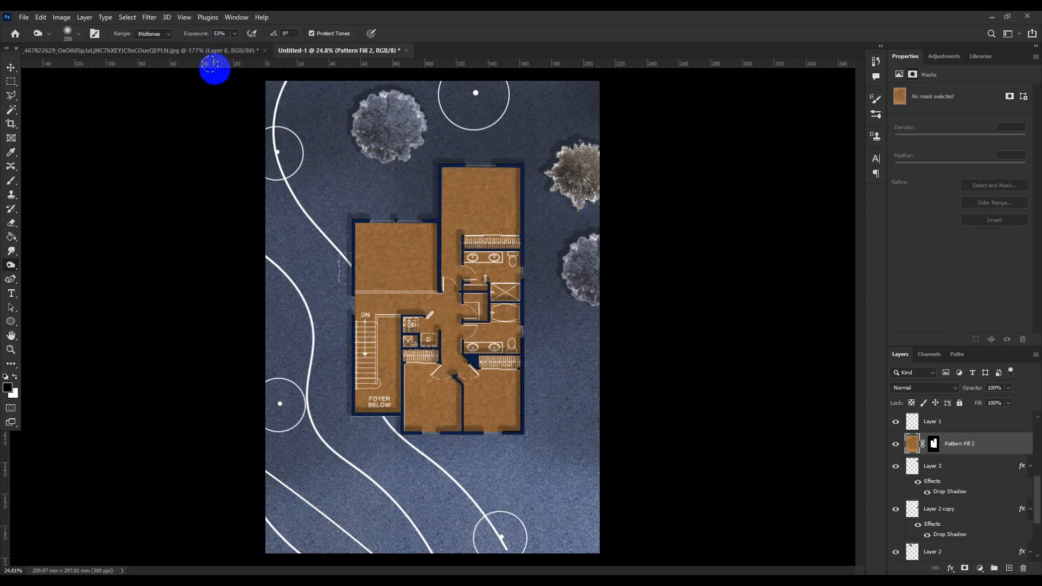
left_click(234, 36)
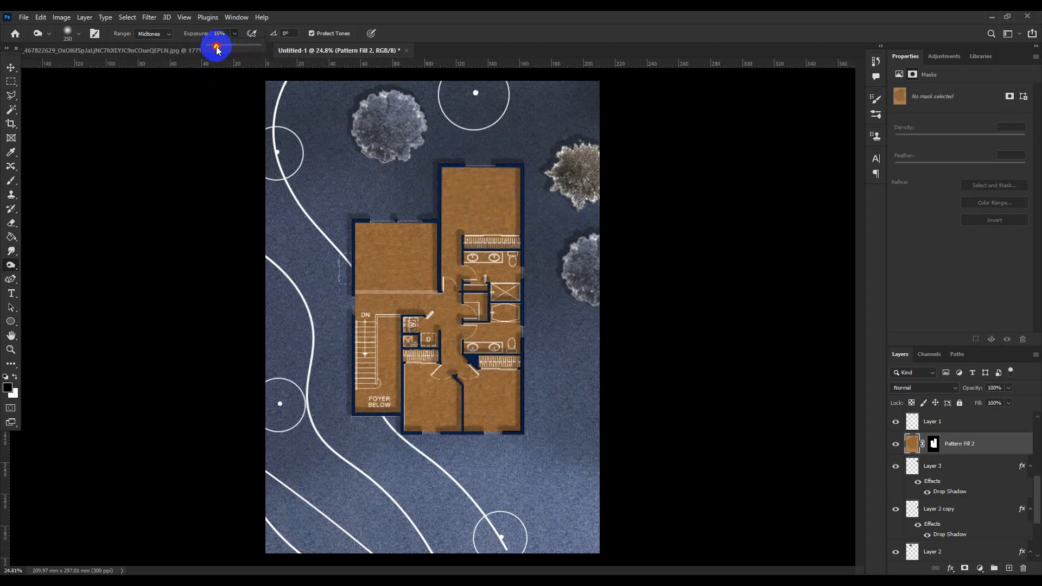
left_click_drag(216, 50, 217, 49)
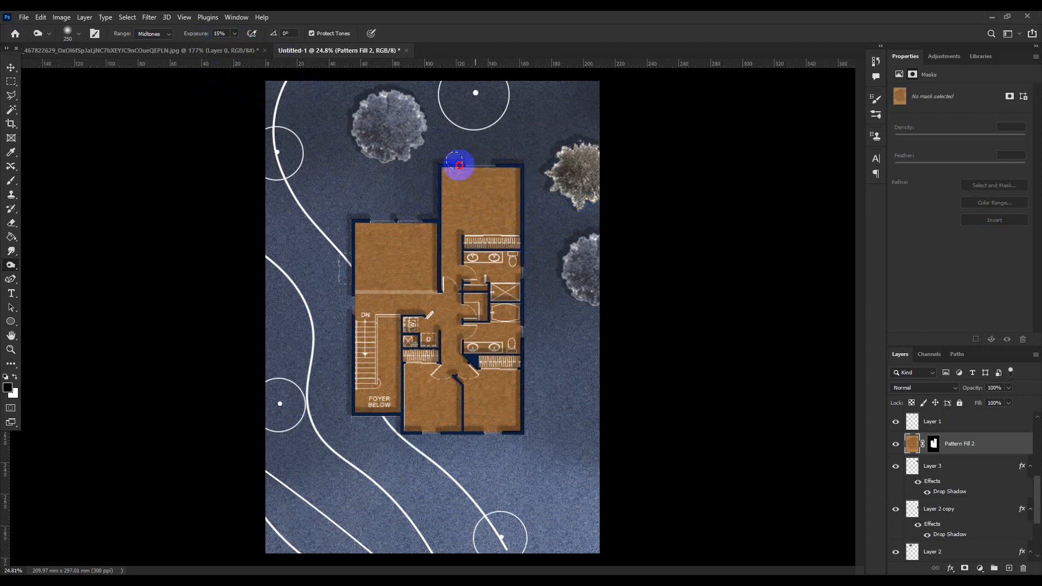
mouse_move(538, 223)
left_mouse_down()
mouse_move(531, 199)
mouse_move(528, 219)
mouse_move(510, 229)
mouse_move(522, 366)
mouse_move(509, 202)
mouse_move(465, 166)
mouse_move(429, 178)
mouse_move(440, 236)
mouse_move(418, 227)
left_mouse_up()
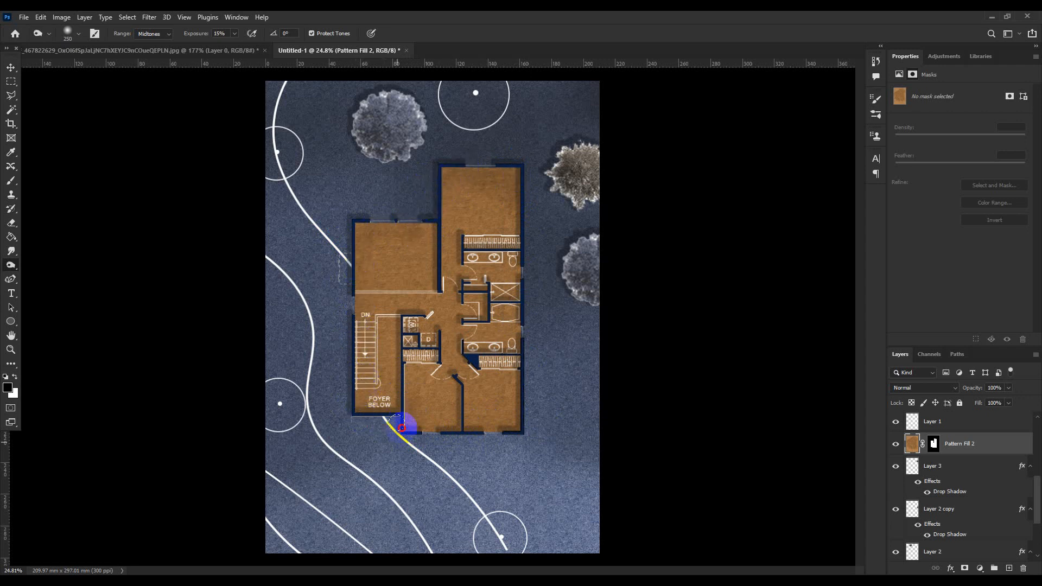
scroll(414, 353, "down", 3)
scroll(414, 354, "up", 3)
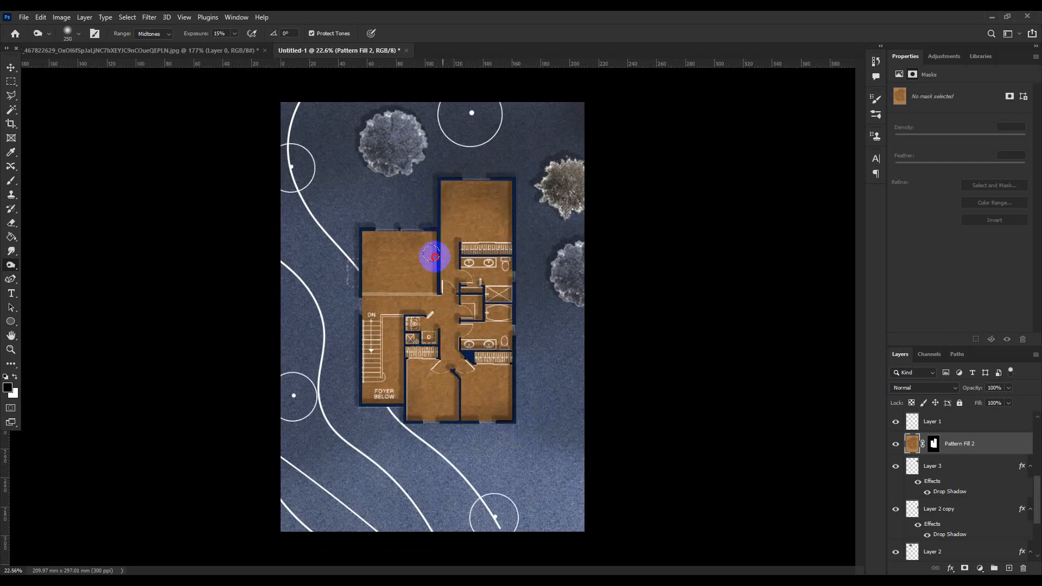
scroll(592, 234, "down", 1)
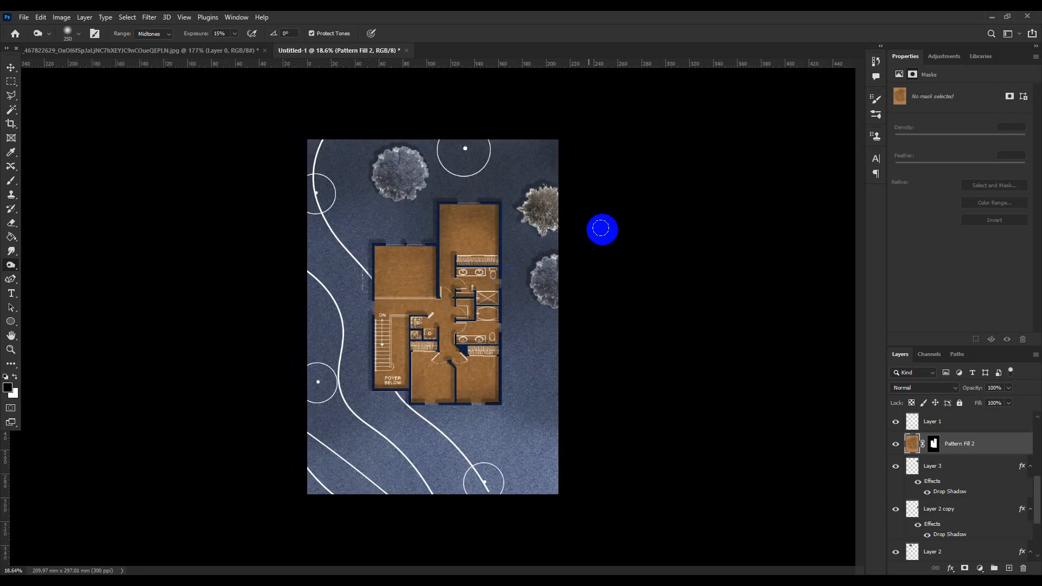
scroll(675, 195, "up", 1)
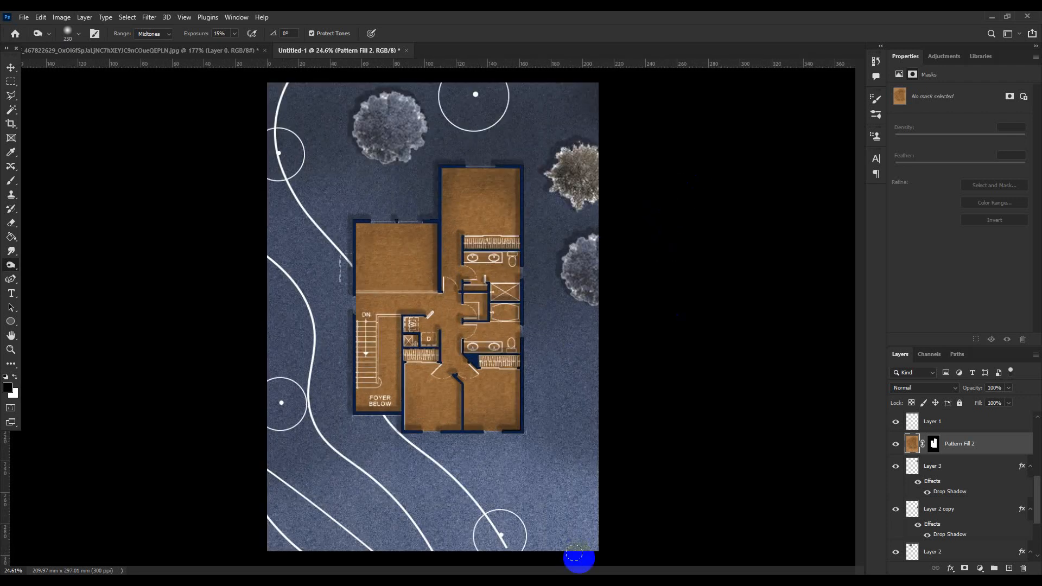